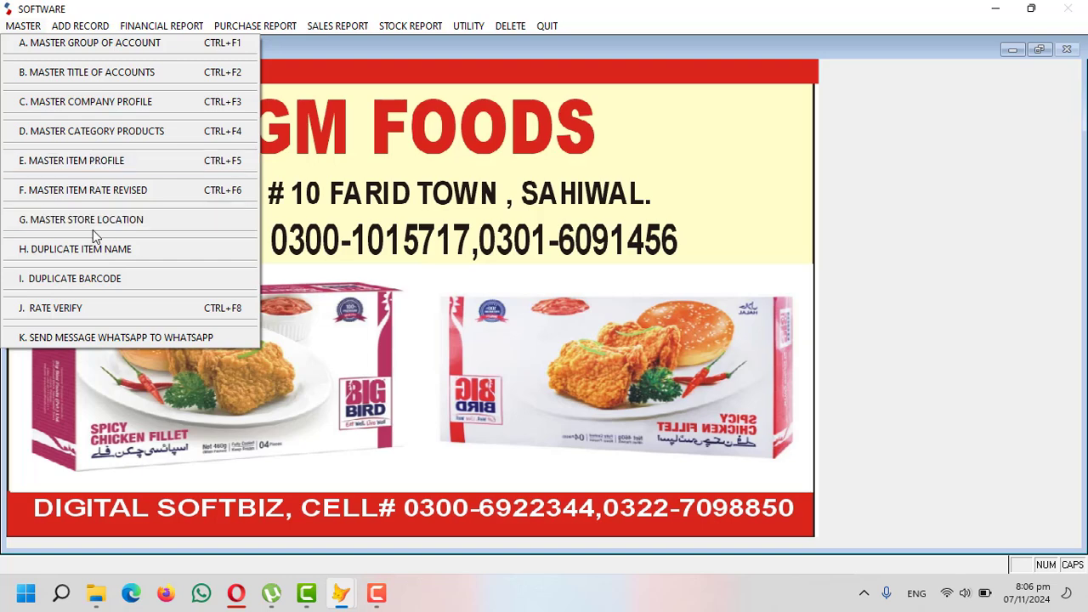
- Check the account group codes in the master group list: PAYABLE ACCOUNTS 04 and RECEIVABLE ACCOUNTS 05
left_click(93, 42)
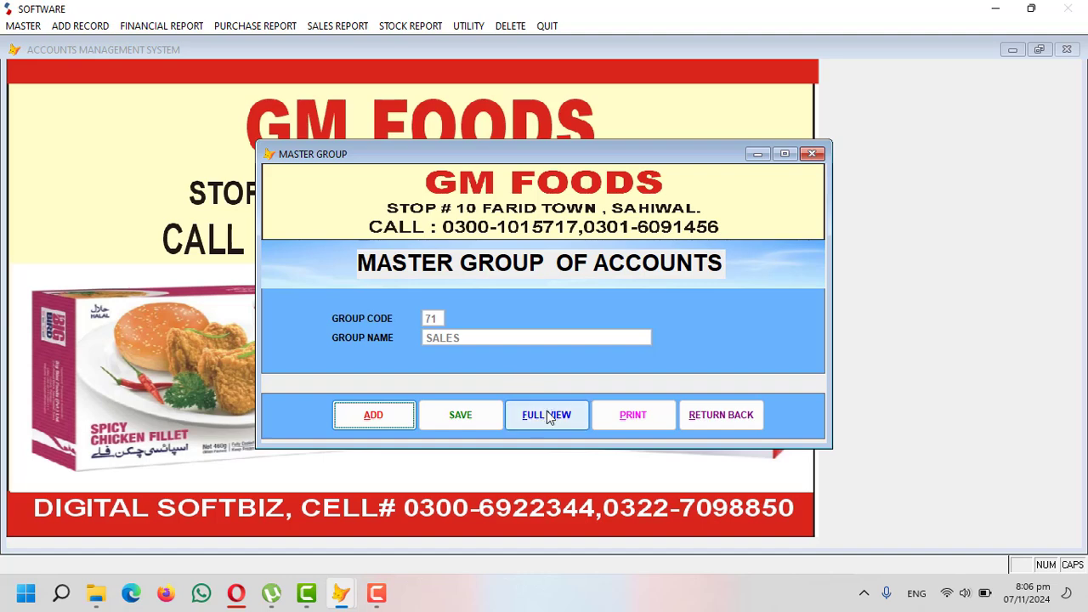
left_click(546, 411)
left_click(560, 197)
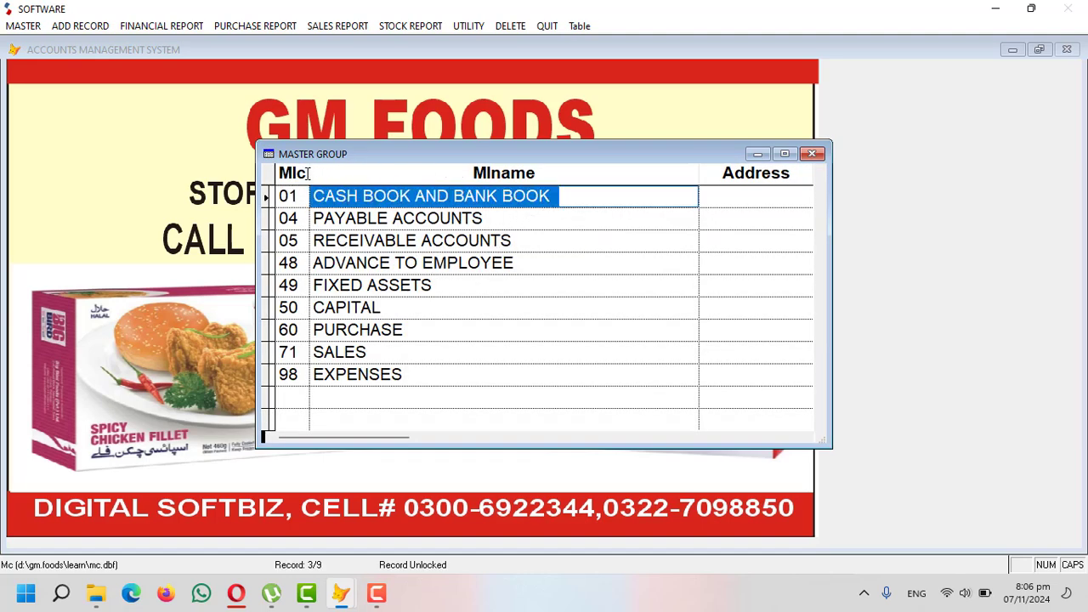
left_click(502, 223)
left_click_drag(501, 223, 313, 221)
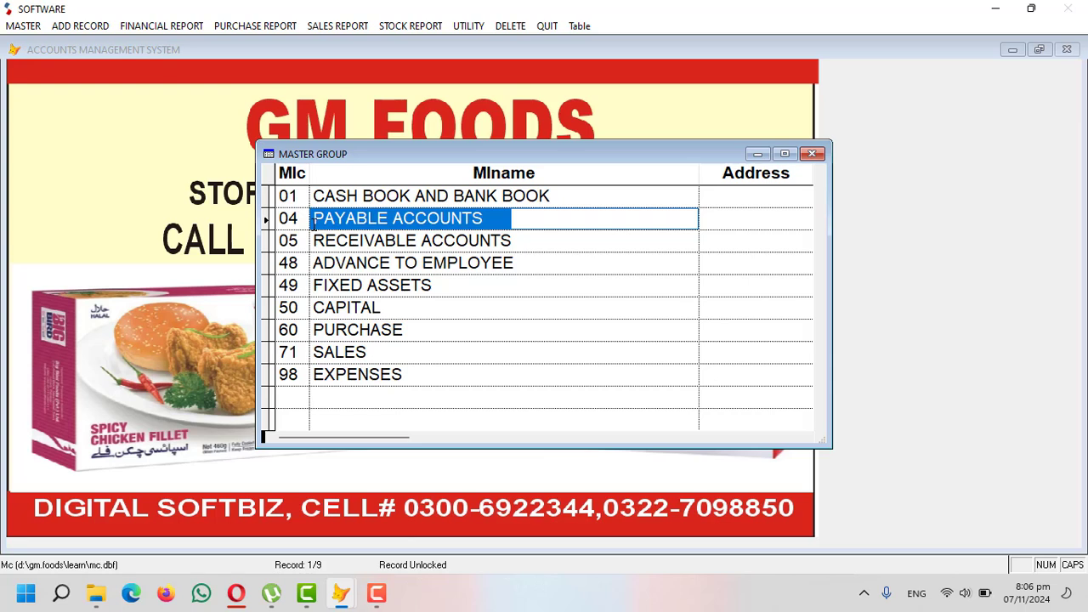
left_click(298, 222)
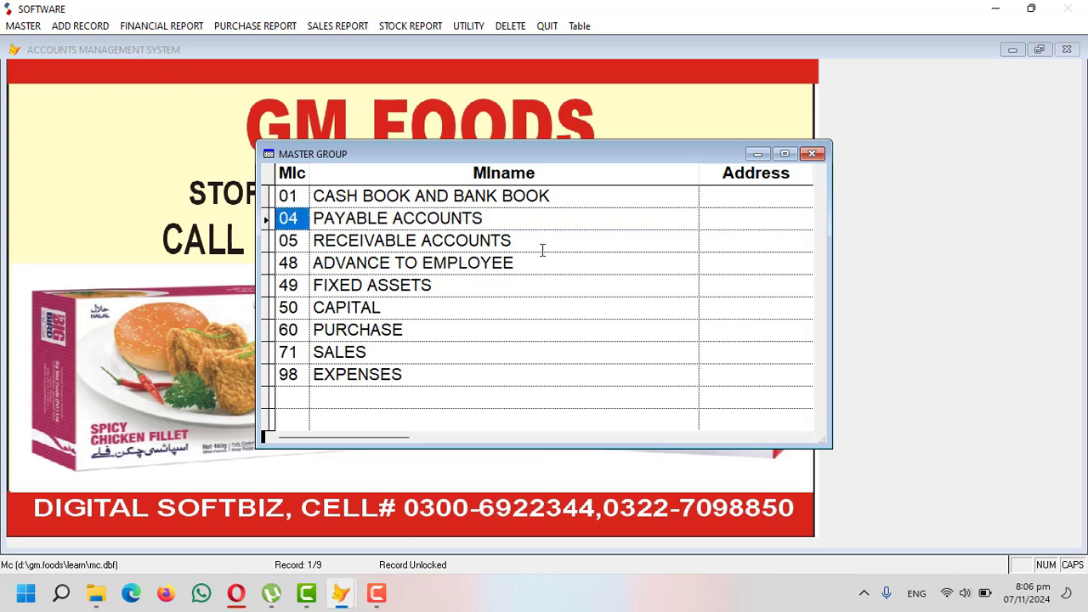
left_click_drag(539, 244, 311, 241)
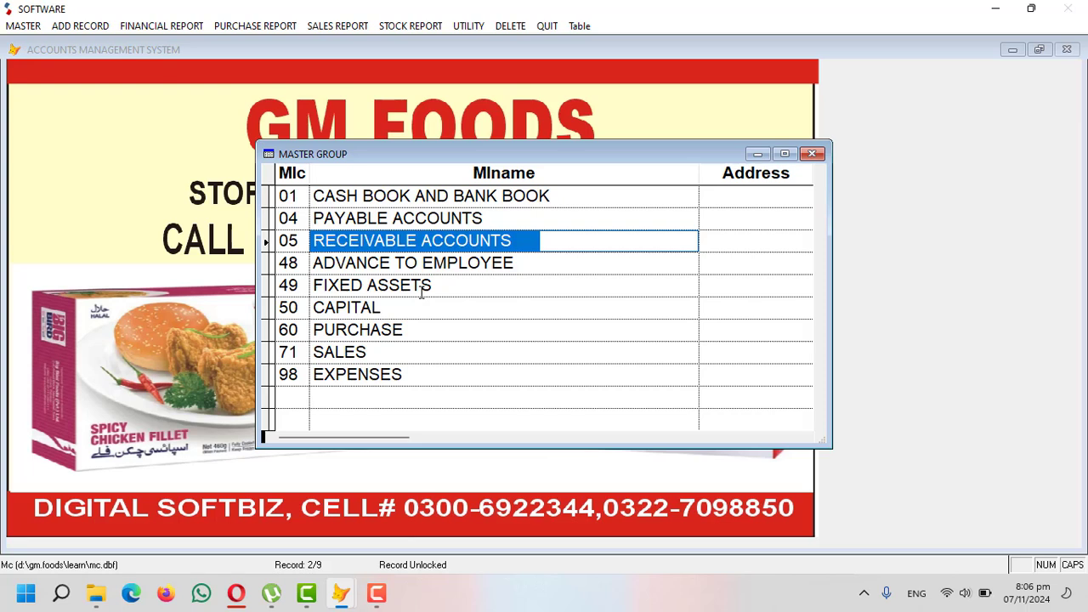
left_click(305, 240)
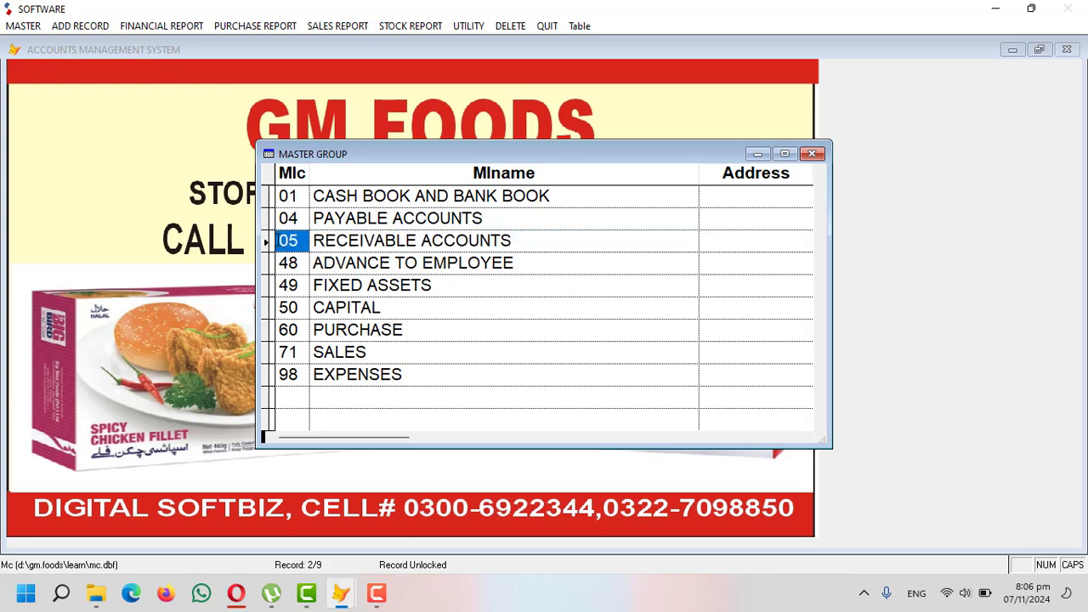
- Review the remaining account groups, from ADVANCE TO EMPLOYEE to EXPENSES, then close the master group form
left_click(495, 264)
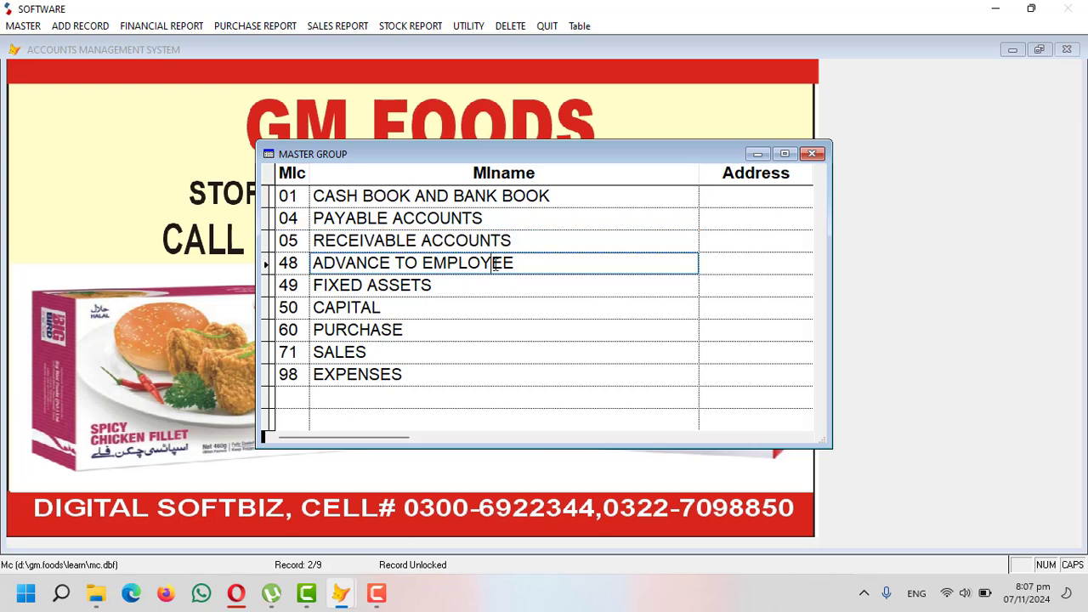
left_click(432, 289)
left_click(417, 314)
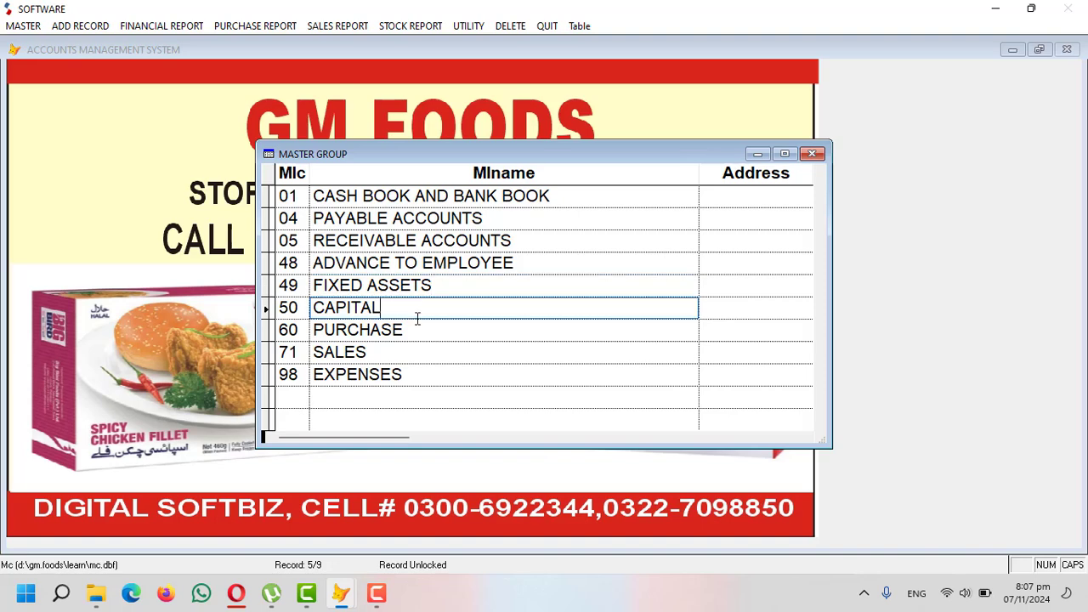
left_click(416, 335)
left_click(416, 355)
left_click(417, 374)
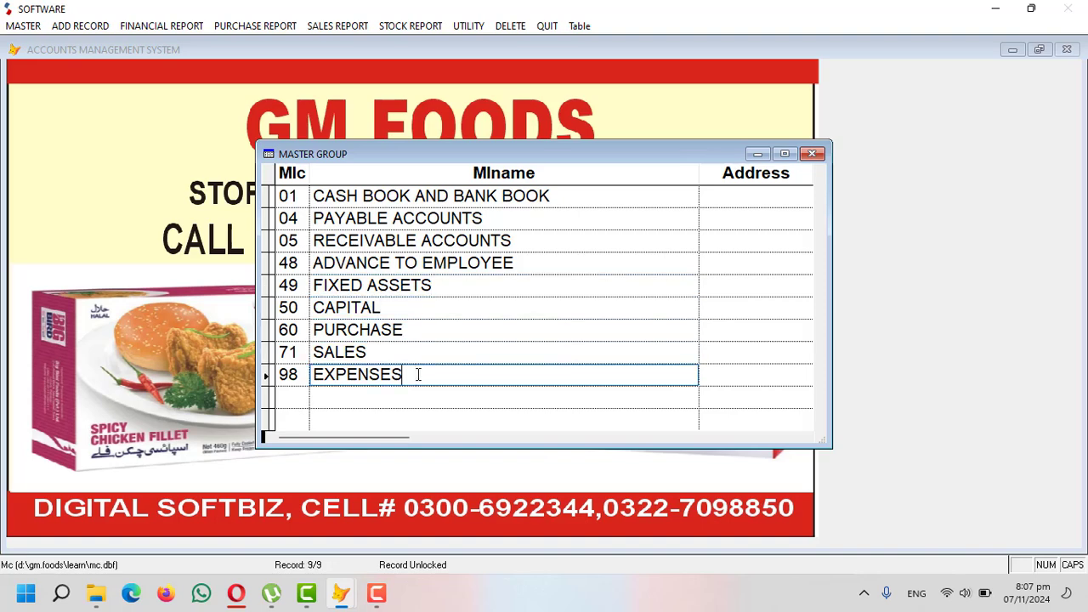
key("Escape")
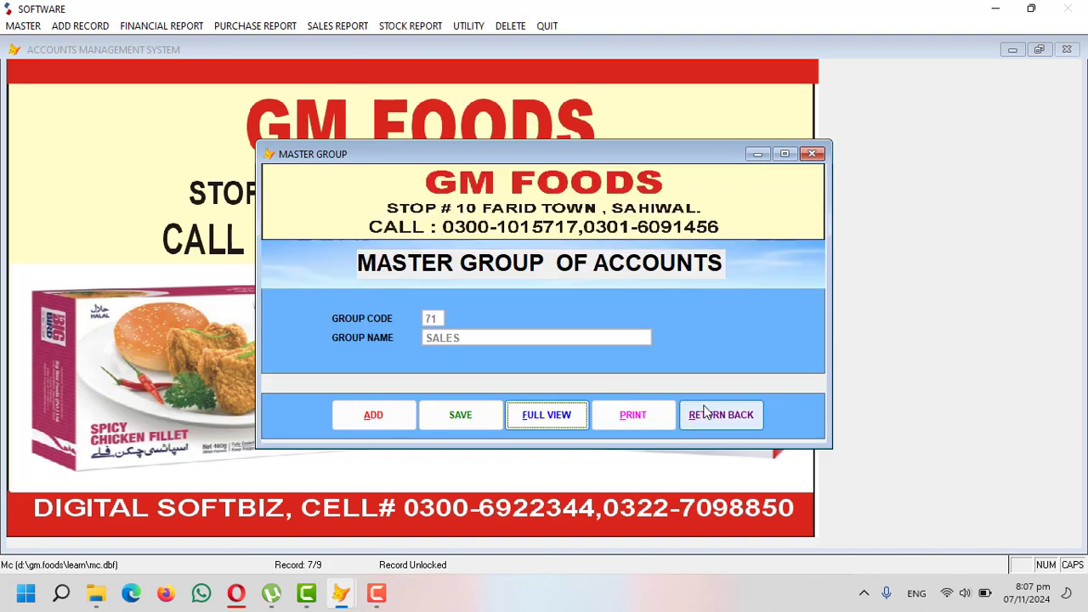
left_click(708, 414)
- Add payable account 04-0001-00 with the party's name, address, phone and a 60,000 opening credit
left_click(23, 26)
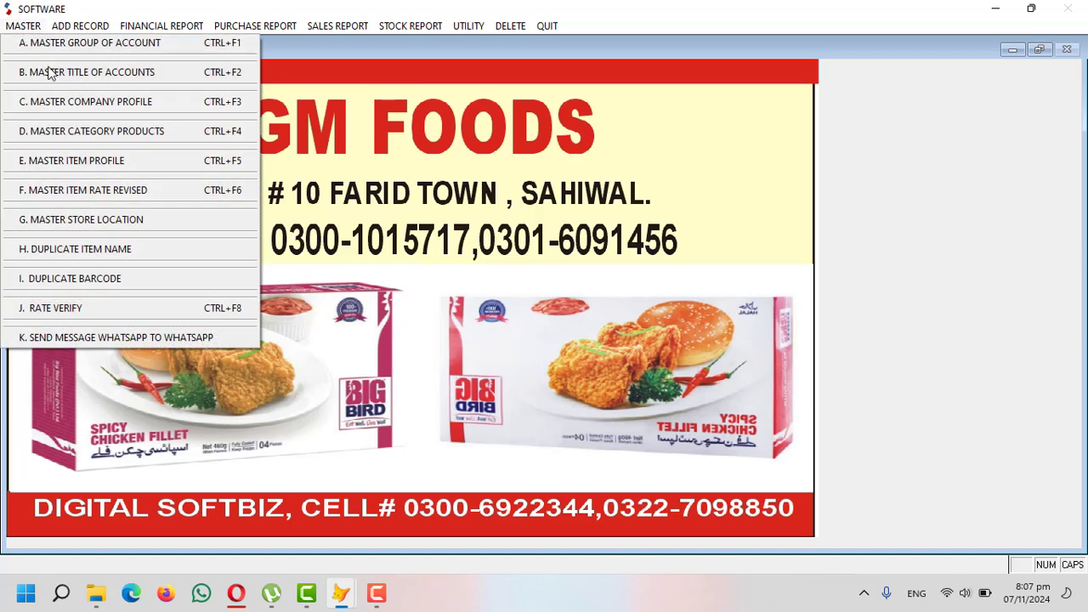
left_click(115, 74)
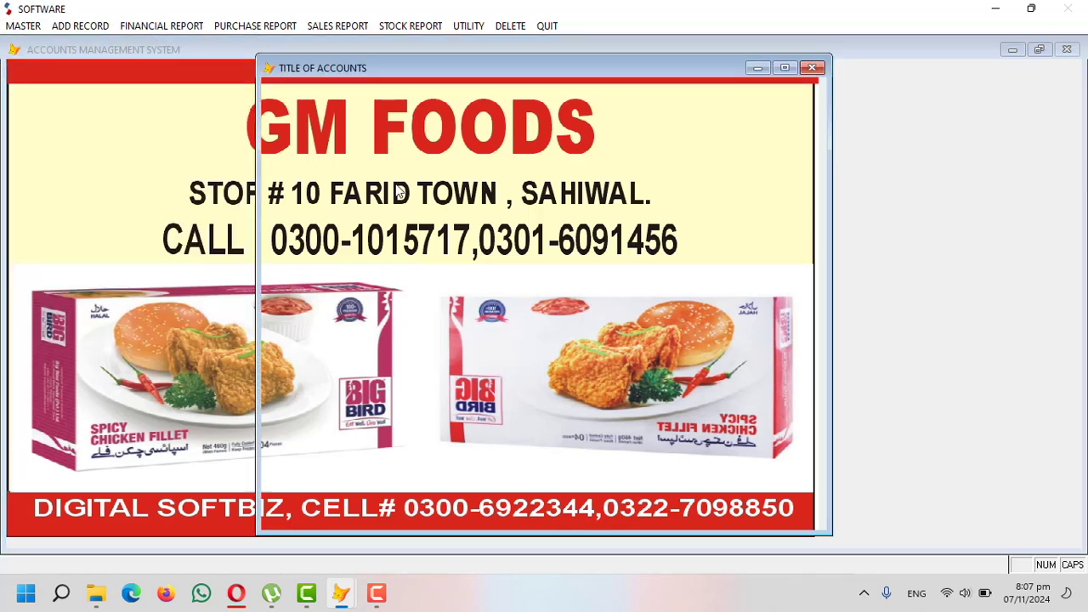
left_click(374, 507)
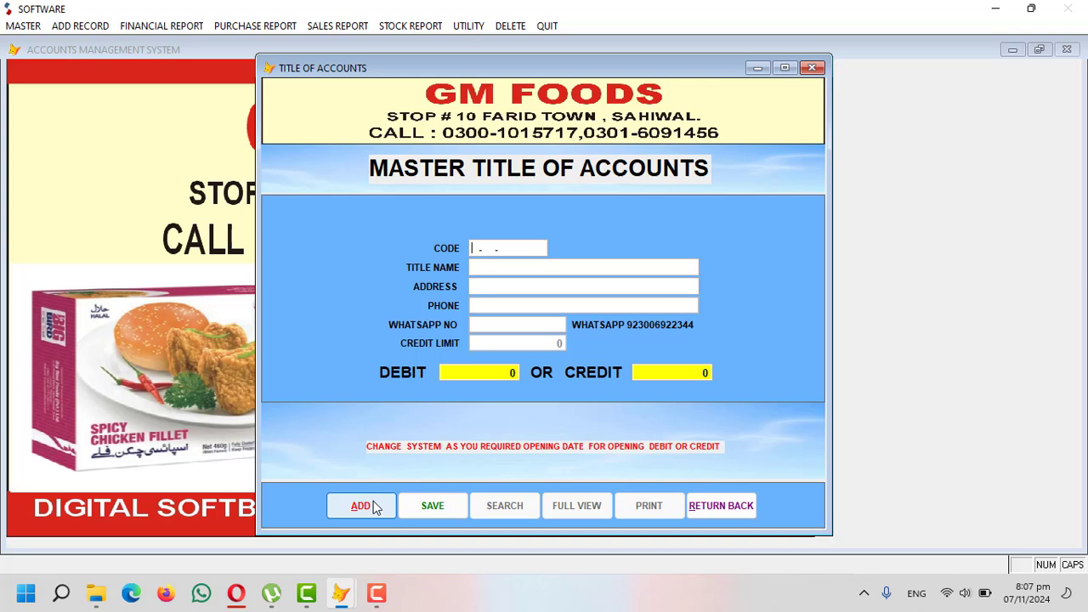
type("04-0001-00")
key("Return")
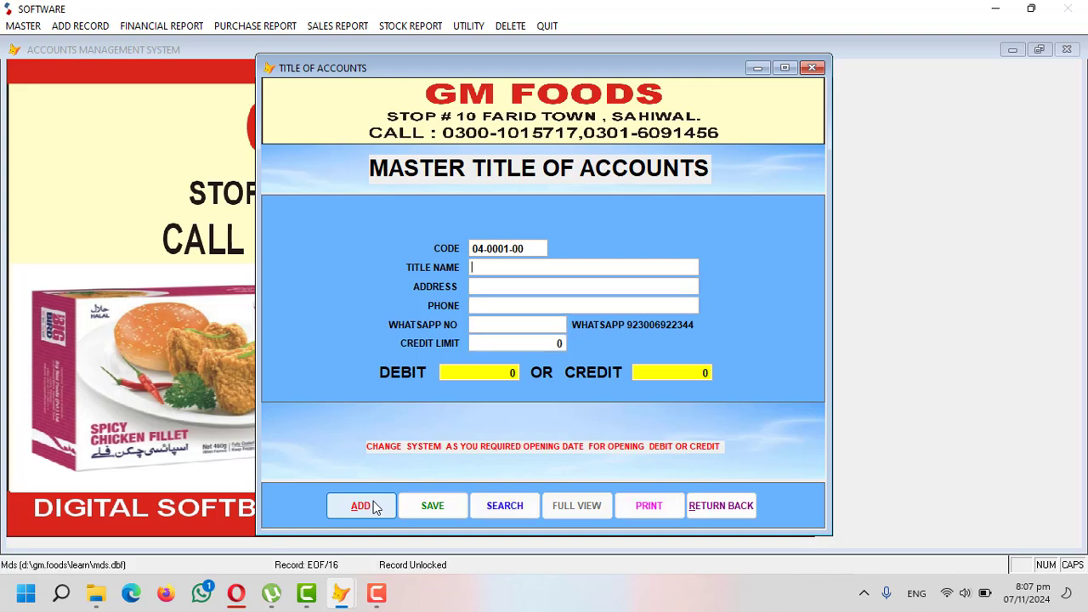
type("LHR")
type("033333")
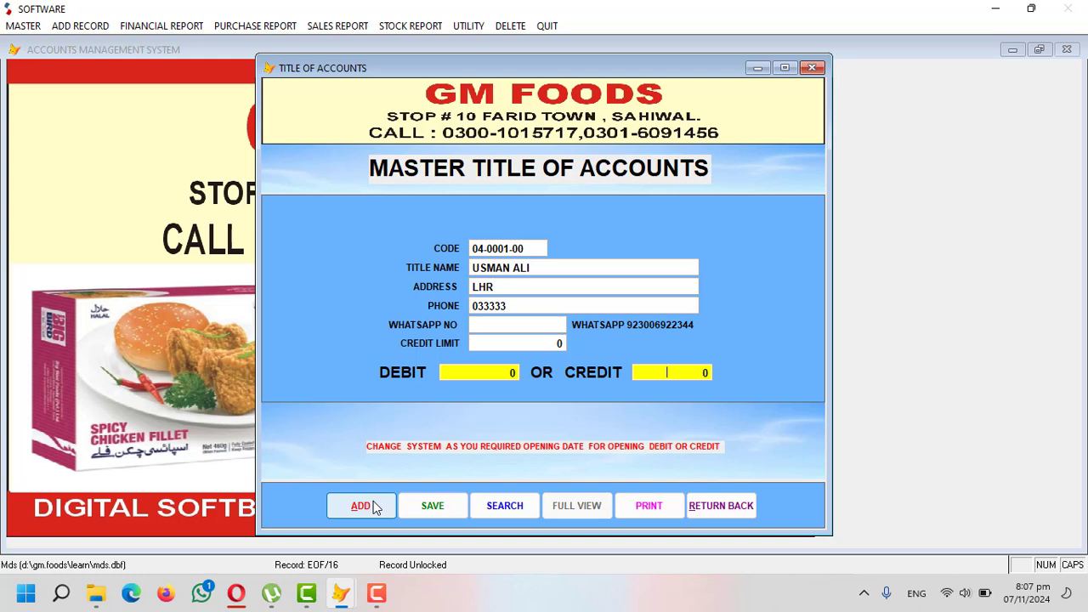
type("600000")
key("Return")
key("Return")
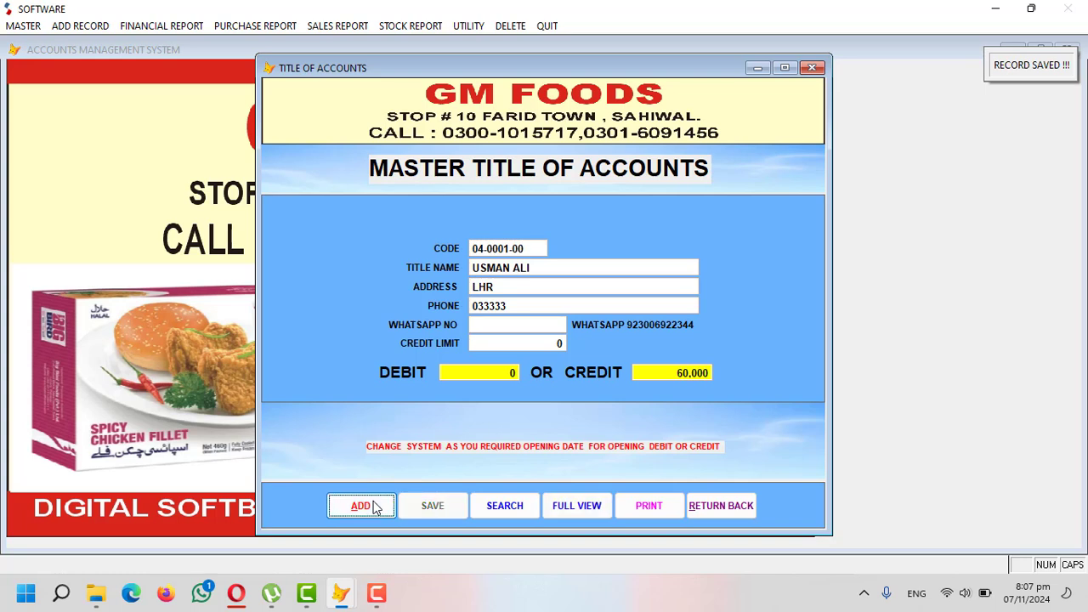
left_click(374, 507)
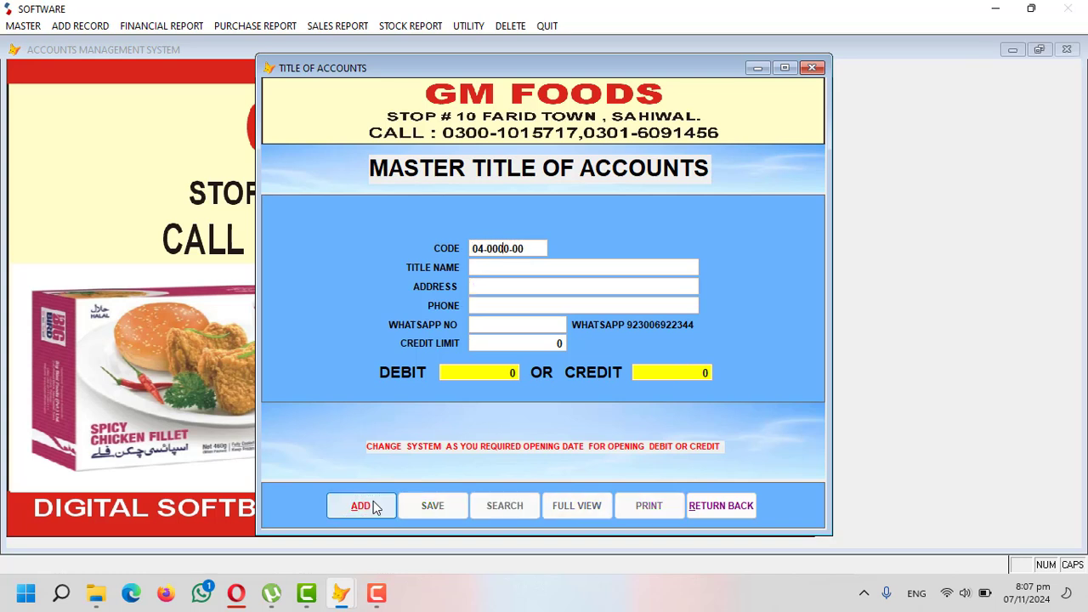
- Try an account code starting 05-0001 and dismiss the existing-accounts list
type("2")
type("9999")
key("Left")
type("5-0001")
left_click(360, 506)
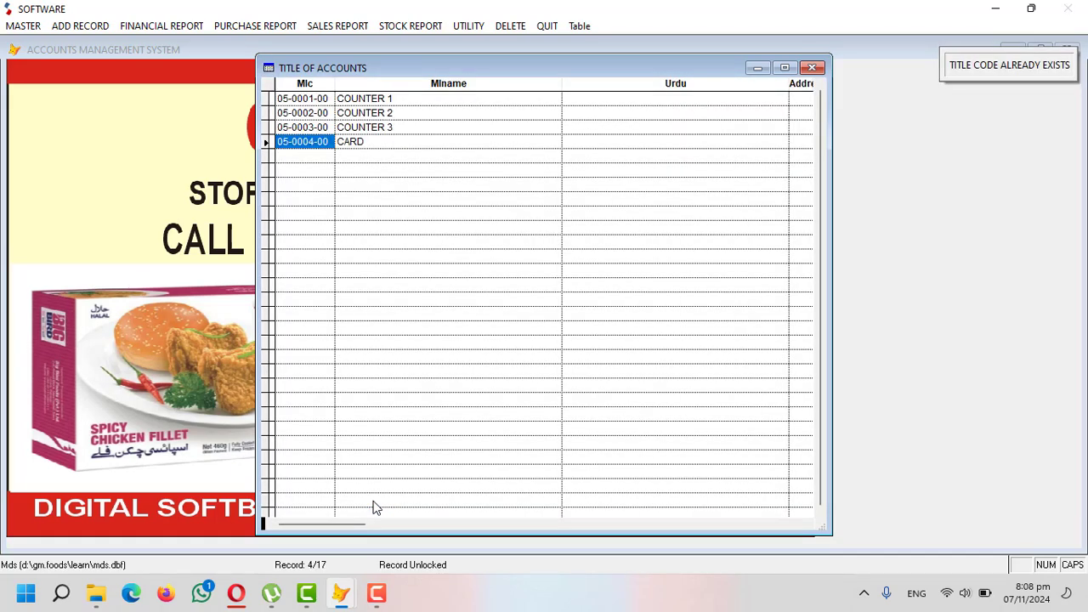
key("Escape")
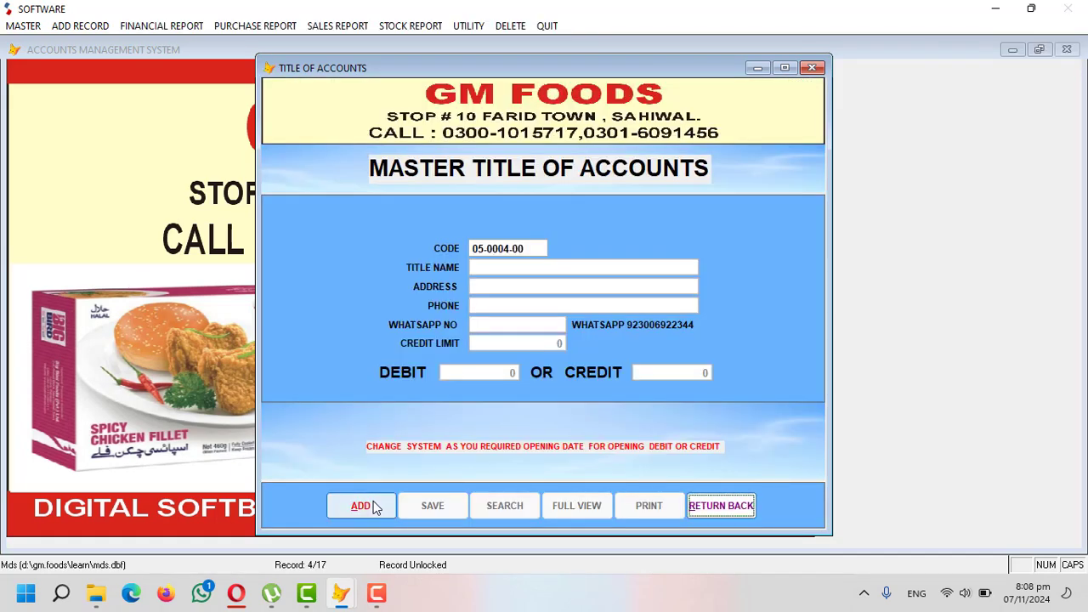
- Add receivable account 05-0005-00 for the customer with a 9,000 opening debit
left_click(375, 507)
type("050005")
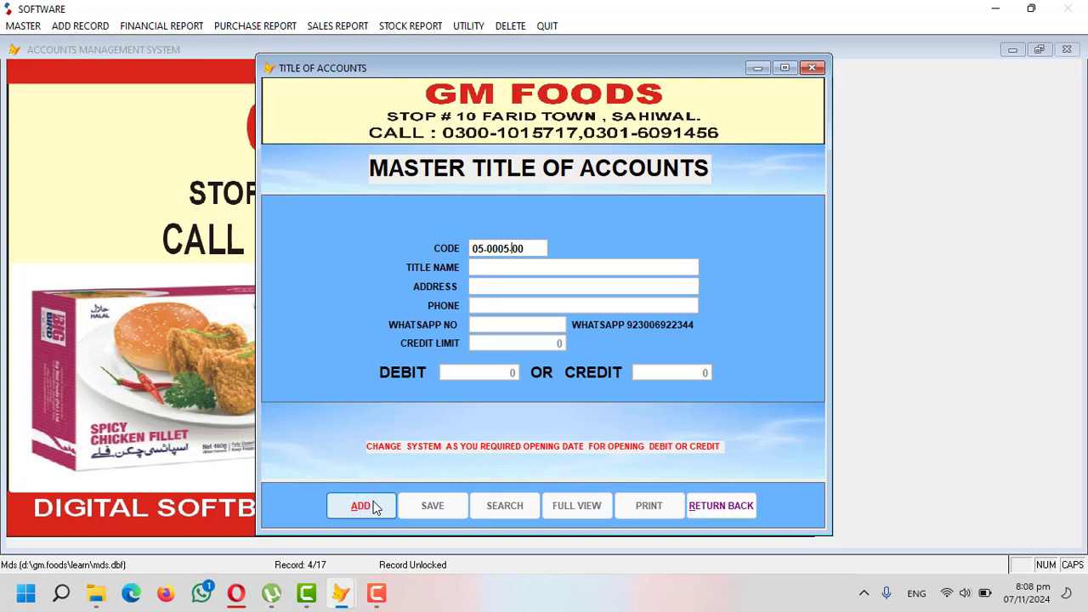
key("Return")
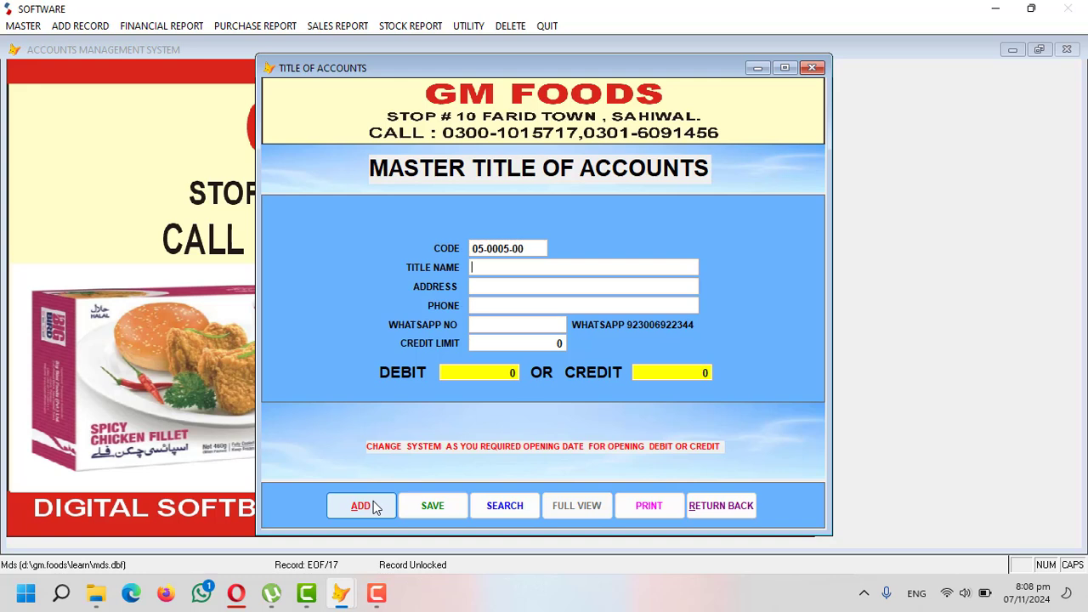
type("JAMIL")
key("Return")
type("9000")
key("Return")
key("Return")
key("Return")
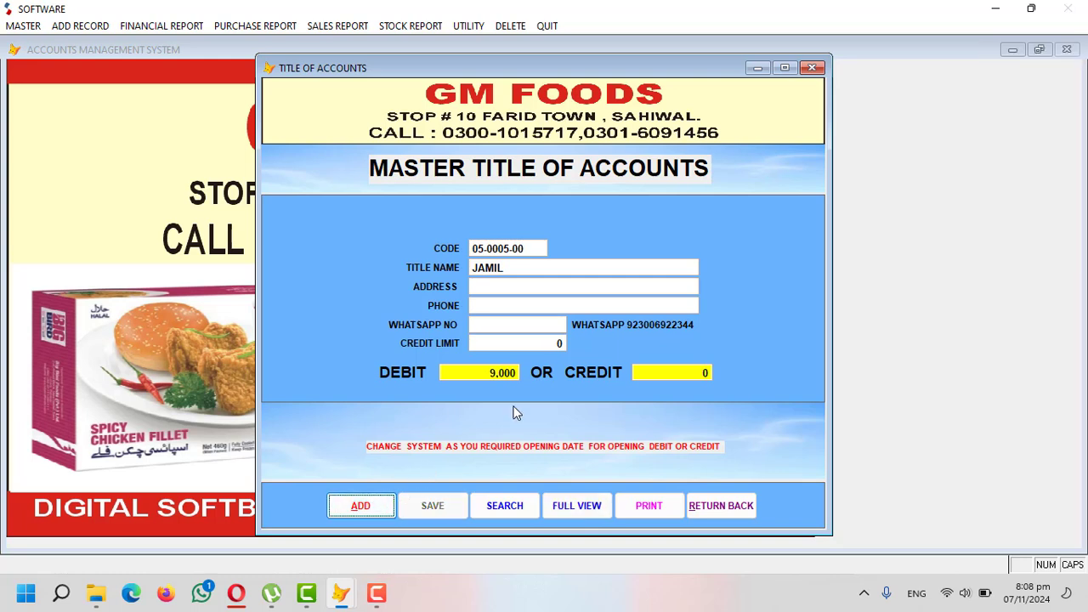
- Add account 01-0001-00 MCB BANK with a 900,000 opening debit and close the form
left_click(368, 507)
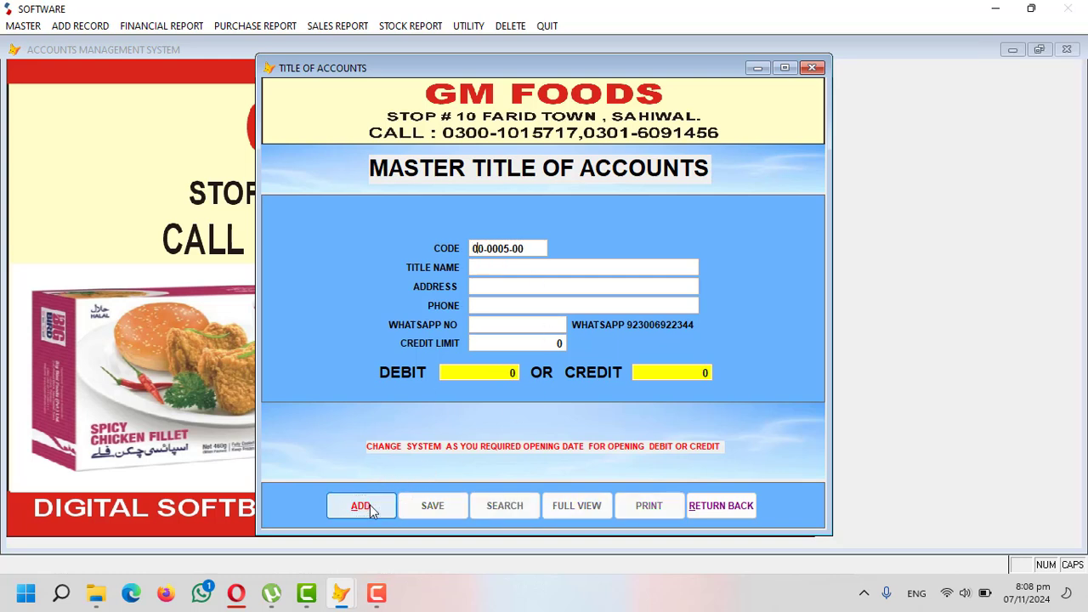
type("010001")
key("Return")
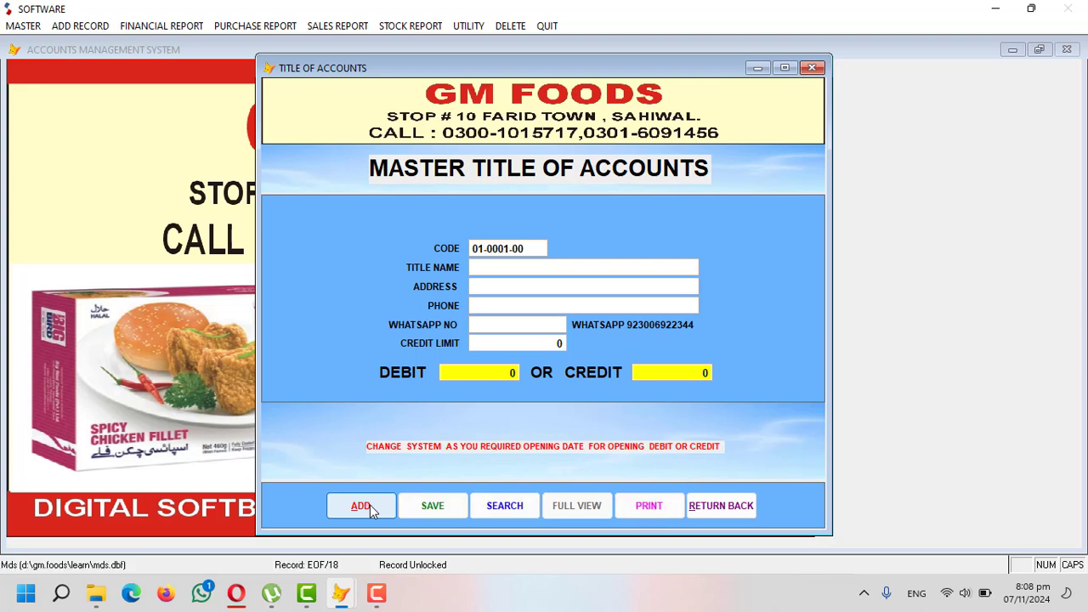
type("MCB BANK")
type("9000.0 0")
key("Return")
key("Return")
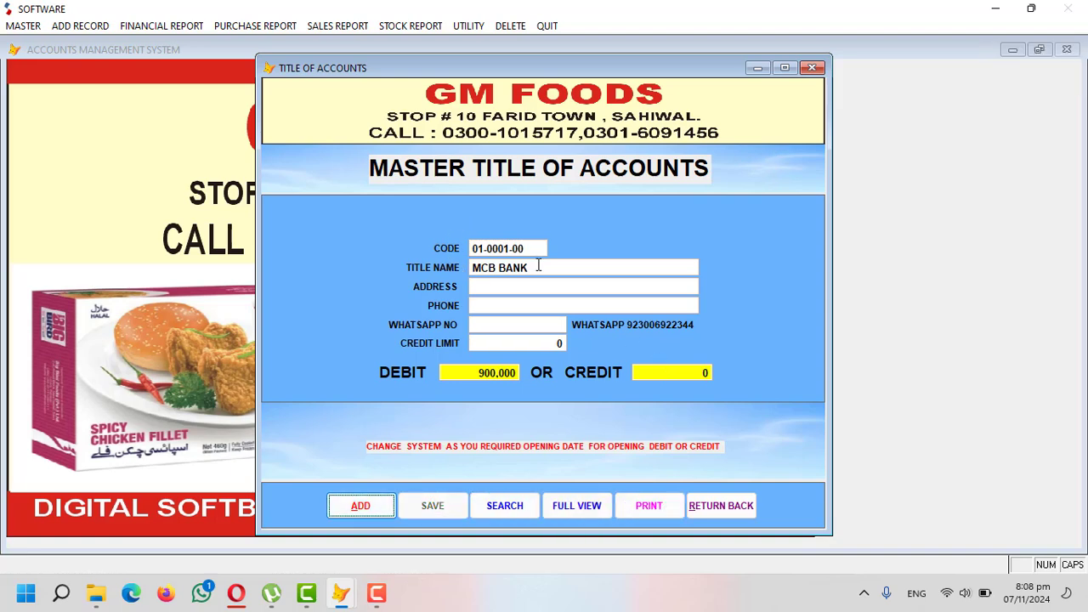
left_click(719, 512)
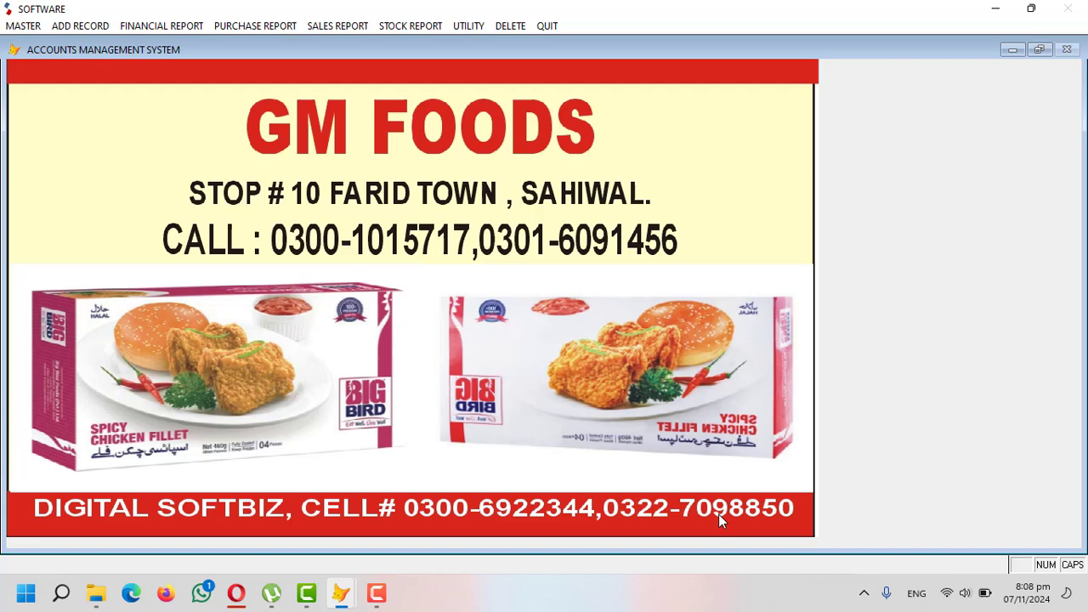
- Preview the ledger of payable account 04-0001-00 with its 60,000 CR opening balance, declining the message prompt
left_click(176, 29)
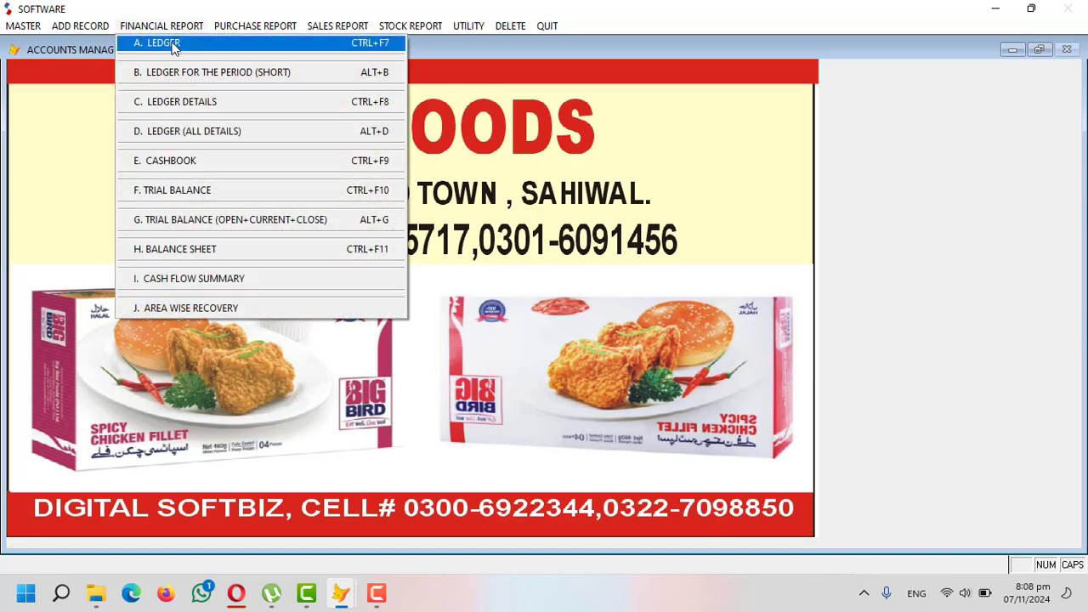
left_click(174, 45)
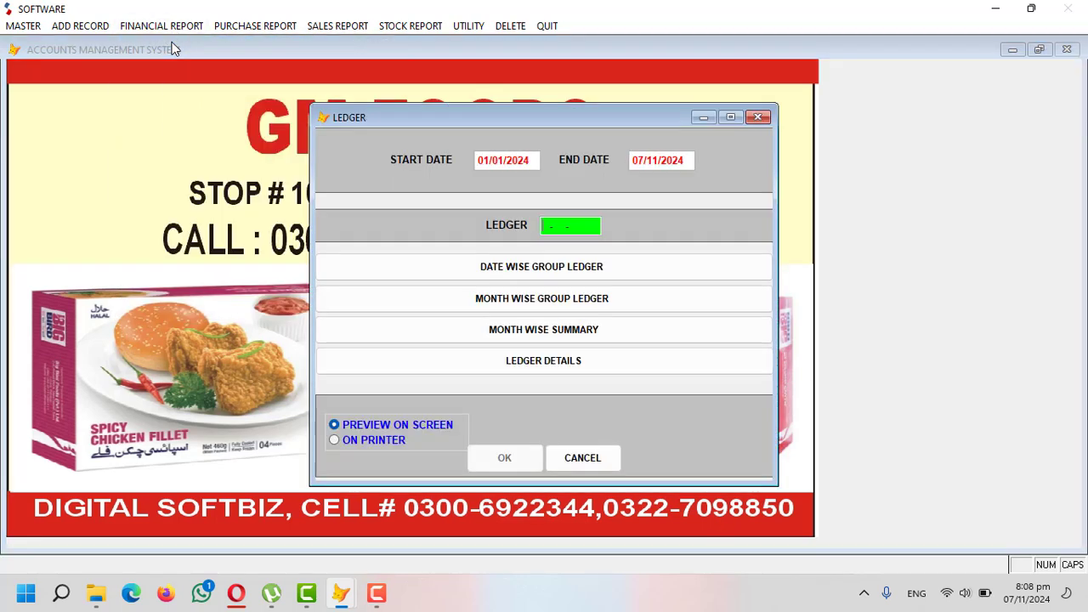
key("Return")
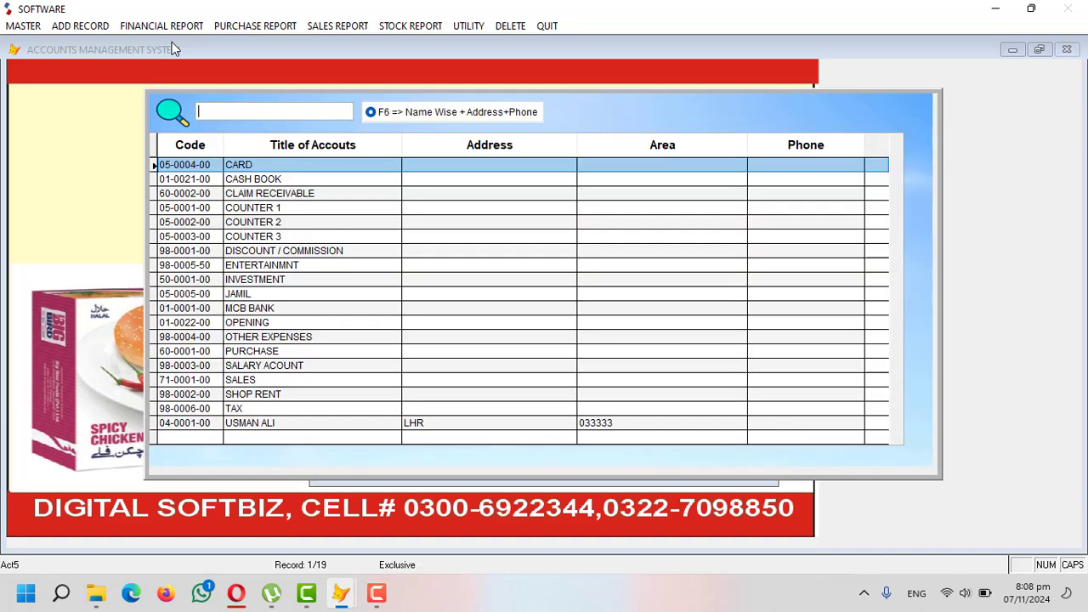
type("USM")
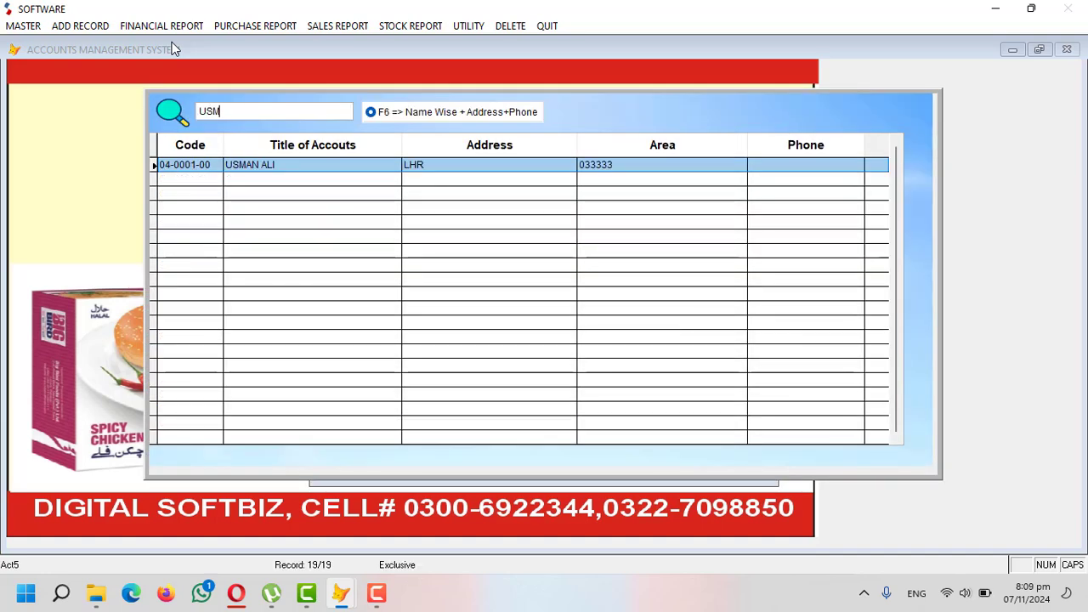
key("Return")
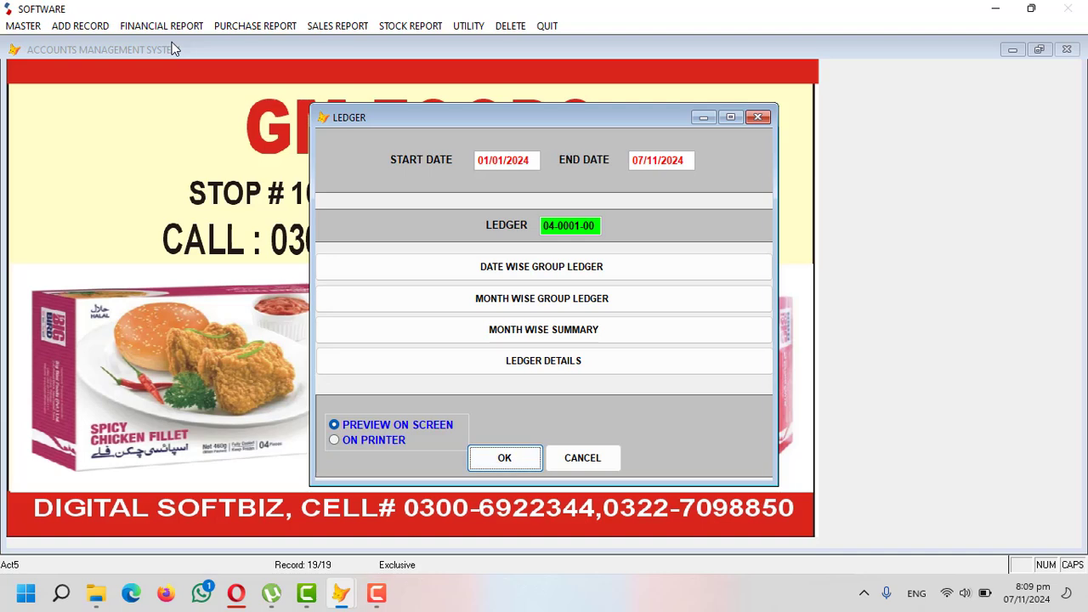
key("Return")
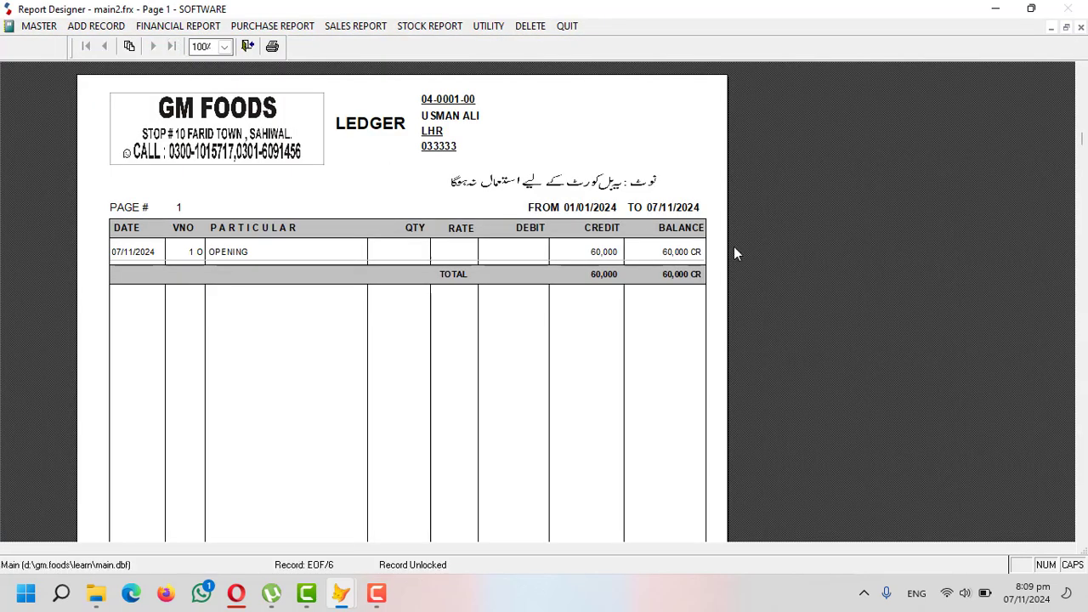
key("Escape")
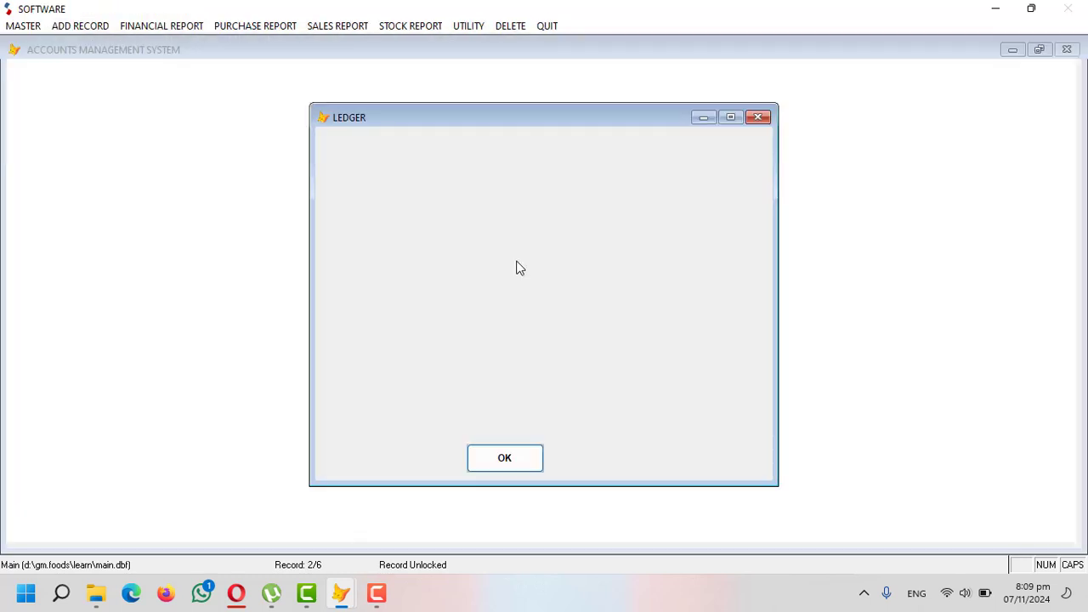
left_click(604, 346)
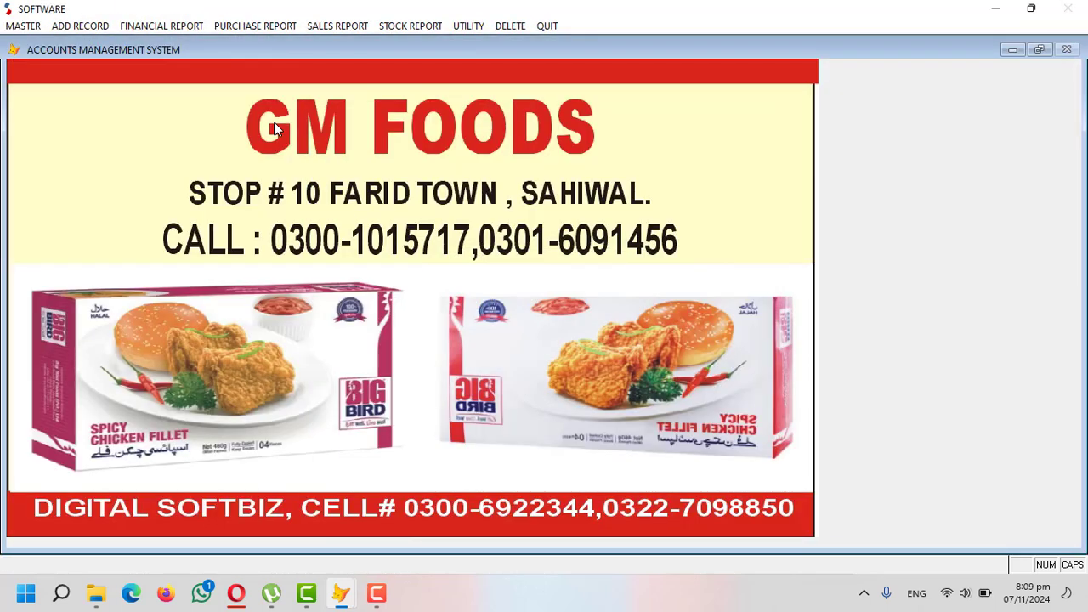
- Preview the customer's ledger for 05-0005-00 showing 9,000 DB, declining the message prompt
left_click(185, 25)
left_click(196, 44)
key("Return")
key("Return")
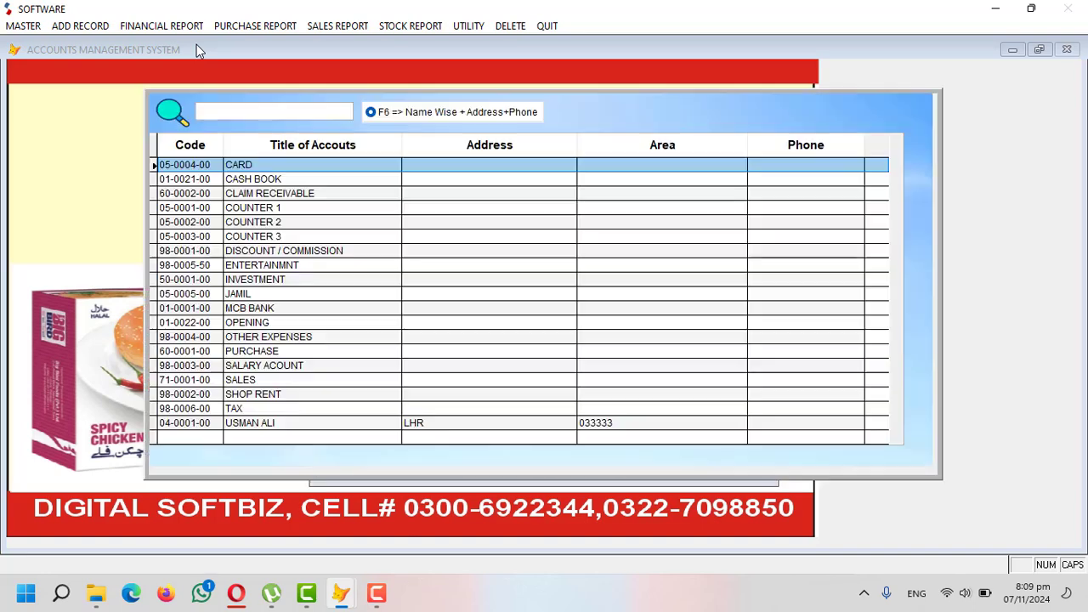
type("JAM")
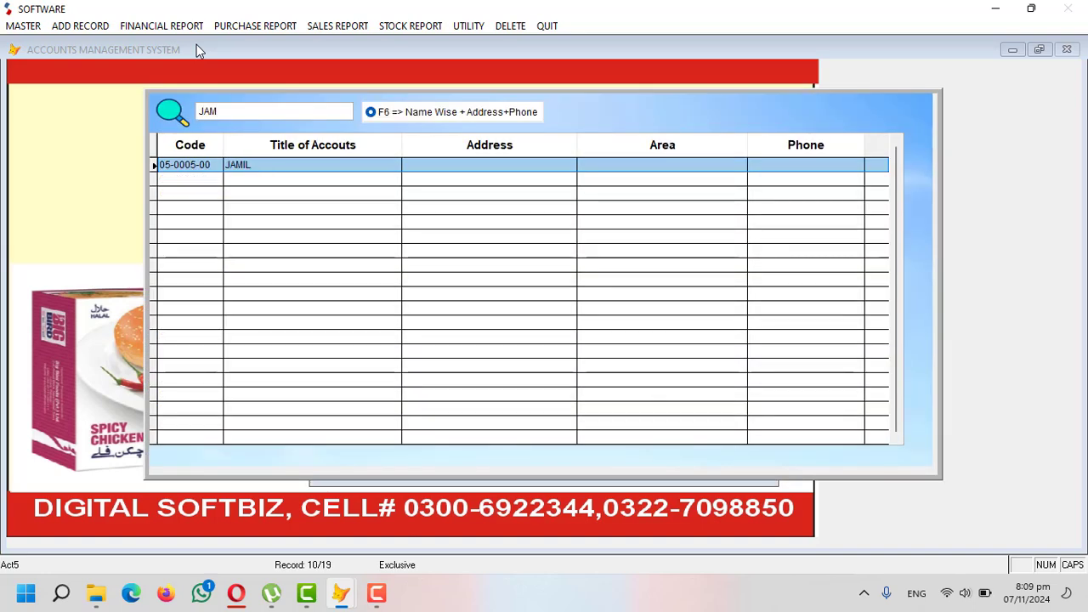
key("Return")
key("Return")
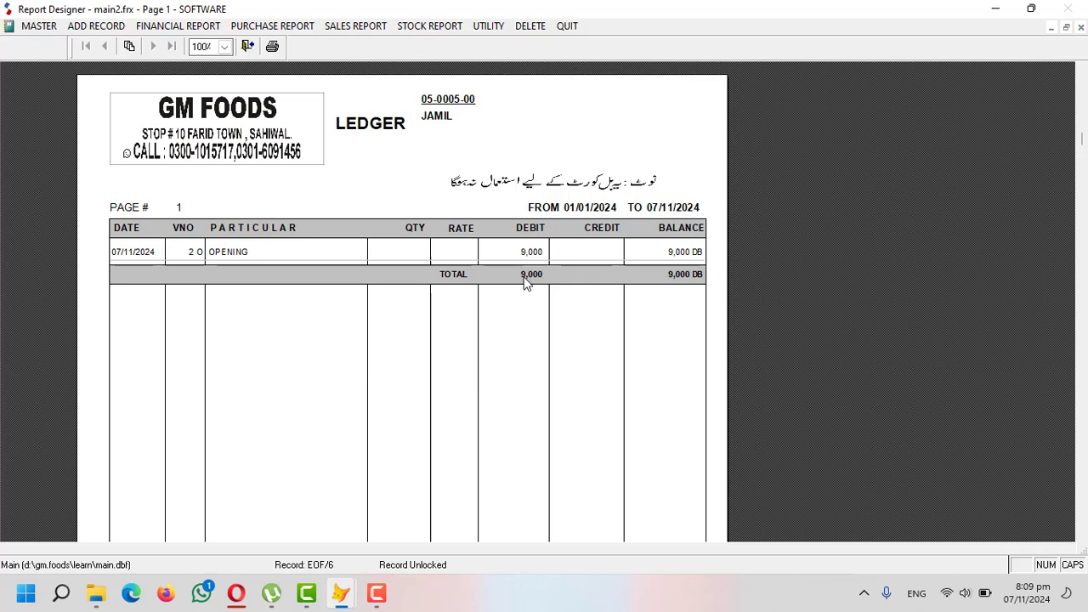
key("Escape")
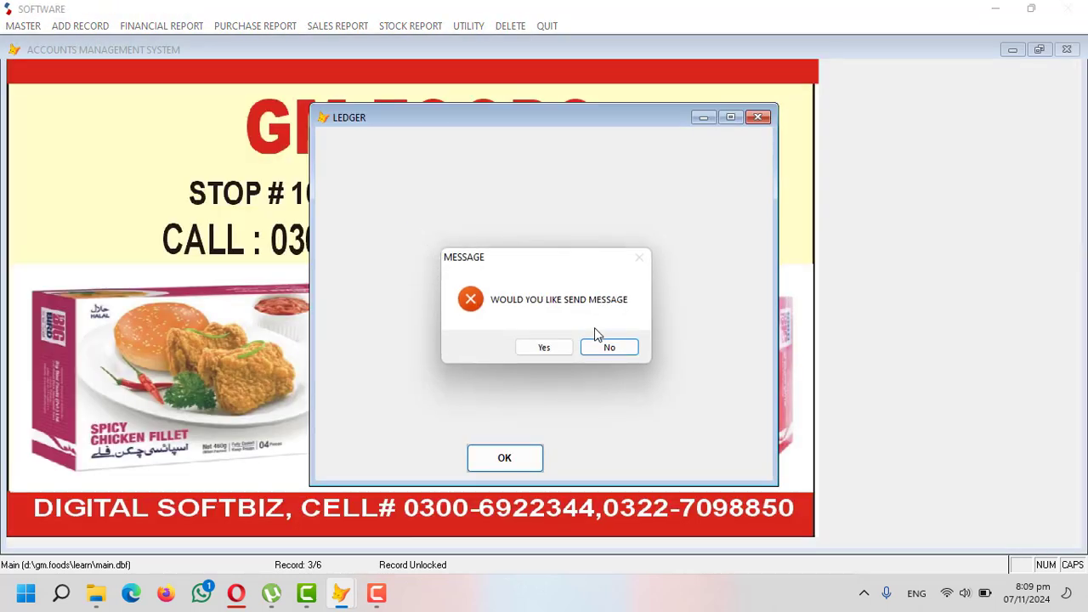
left_click(608, 347)
- Preview the MCB BANK ledger 01-0001-00 showing a 900,000 DB balance
left_click(162, 26)
left_click(170, 42)
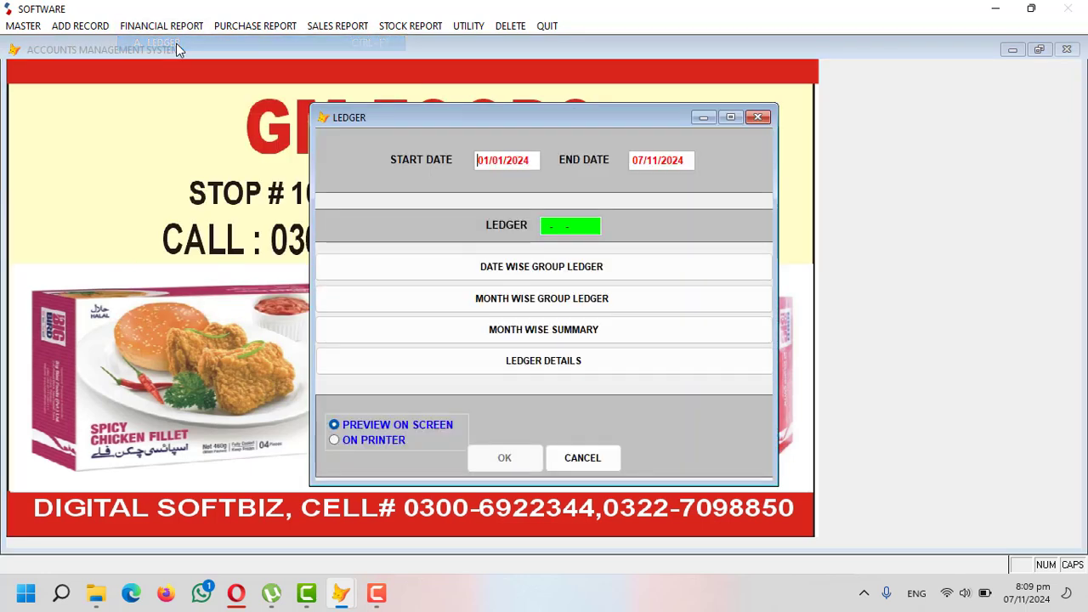
key("Return")
key("Return")
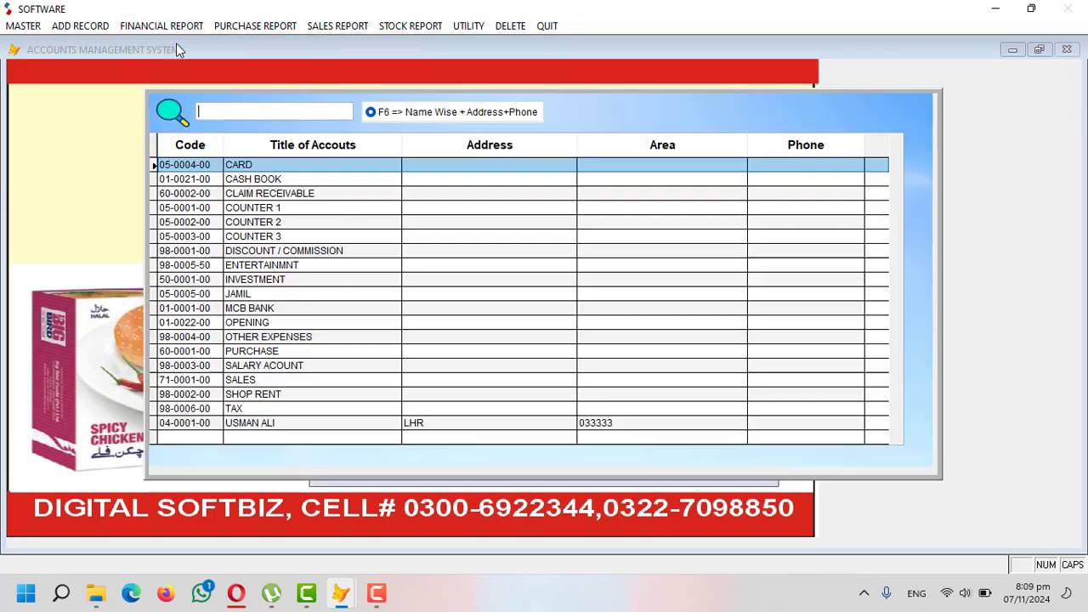
type("MCB")
key("Return")
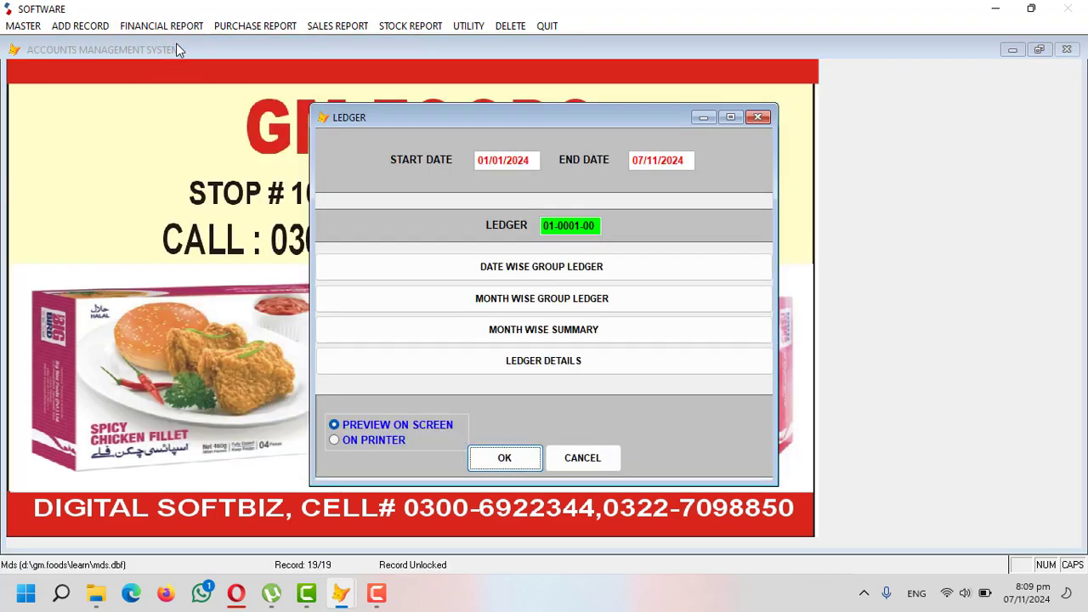
key("Return")
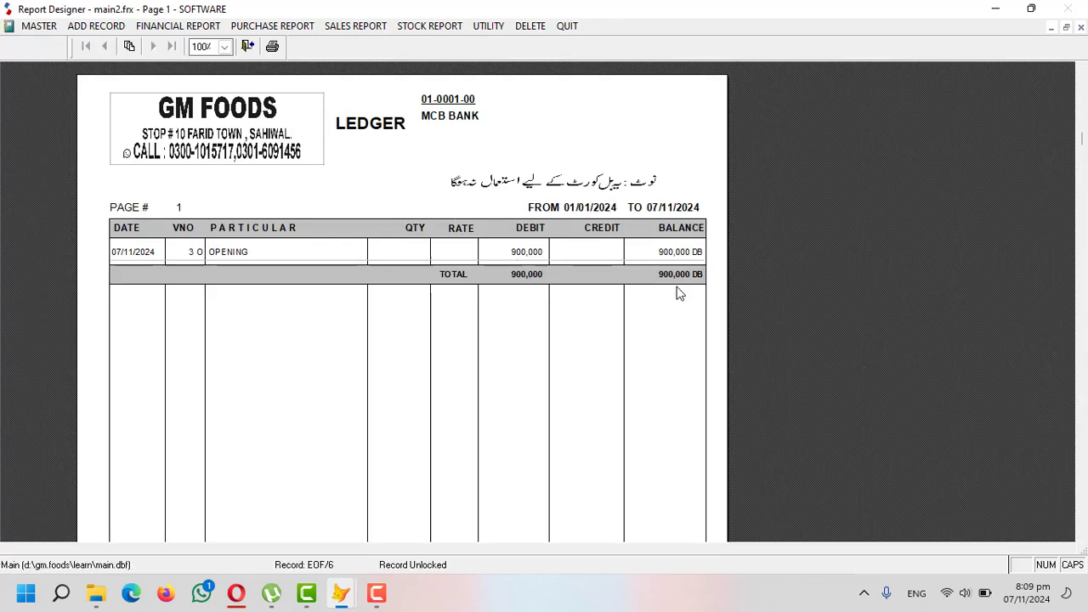
key("Escape")
- Decline the message prompt and cancel out of the Ledger Details report
left_click(600, 342)
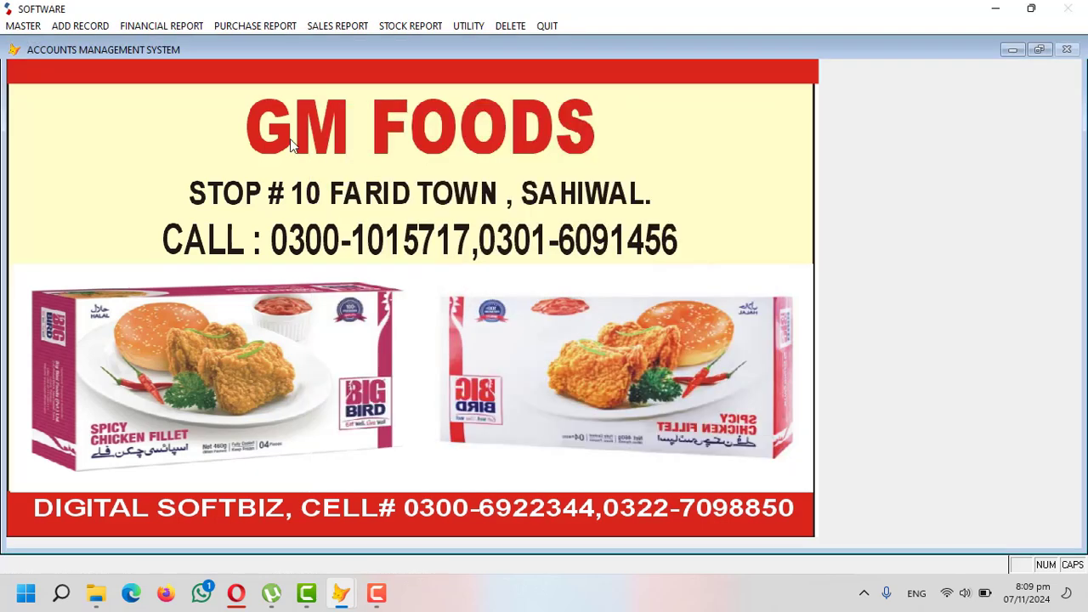
left_click(194, 26)
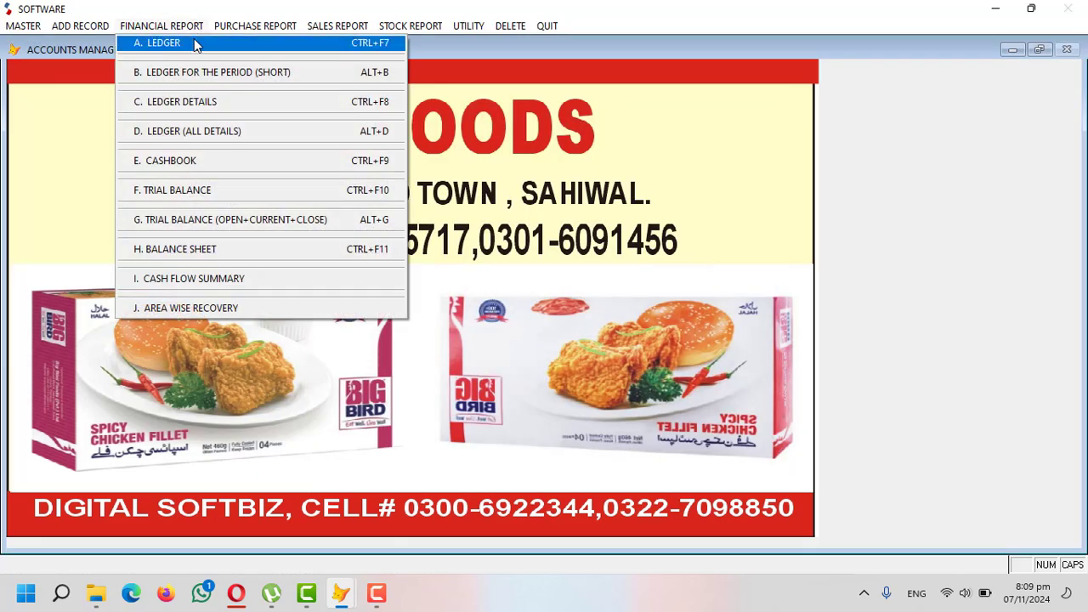
left_click(187, 103)
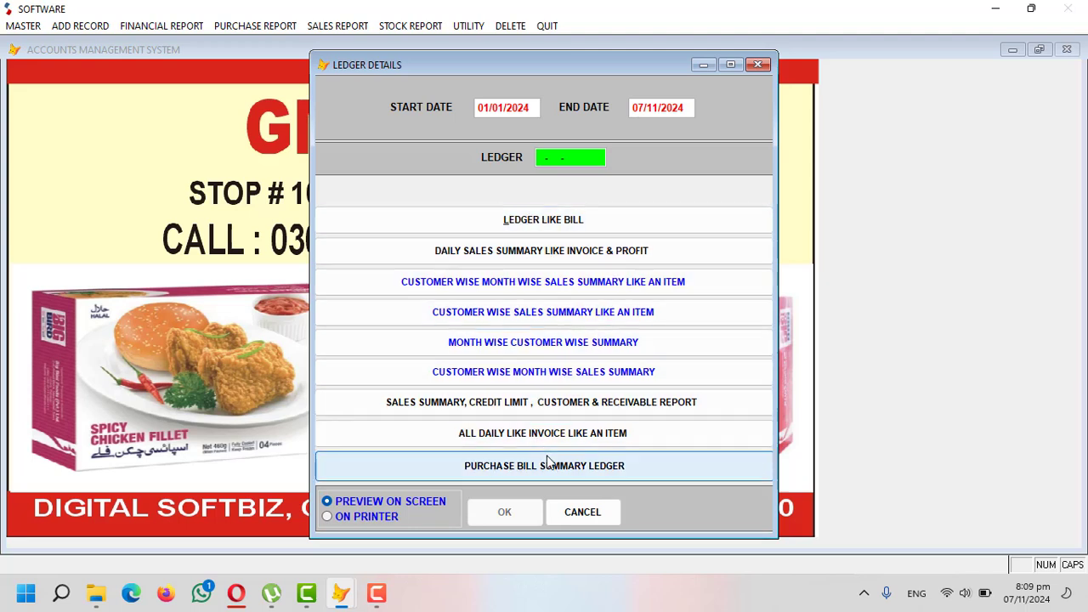
left_click(582, 512)
- Preview the trial balance from 01/01/2024 to 07/11/2024, balancing at 909,000 on both sides
left_click(146, 26)
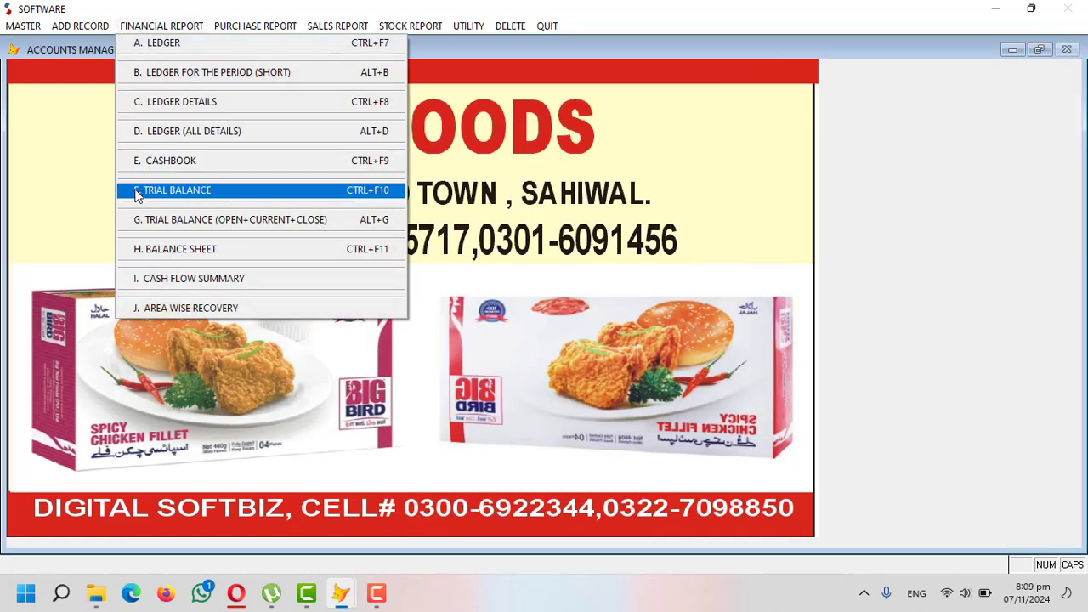
left_click(236, 195)
key("Return")
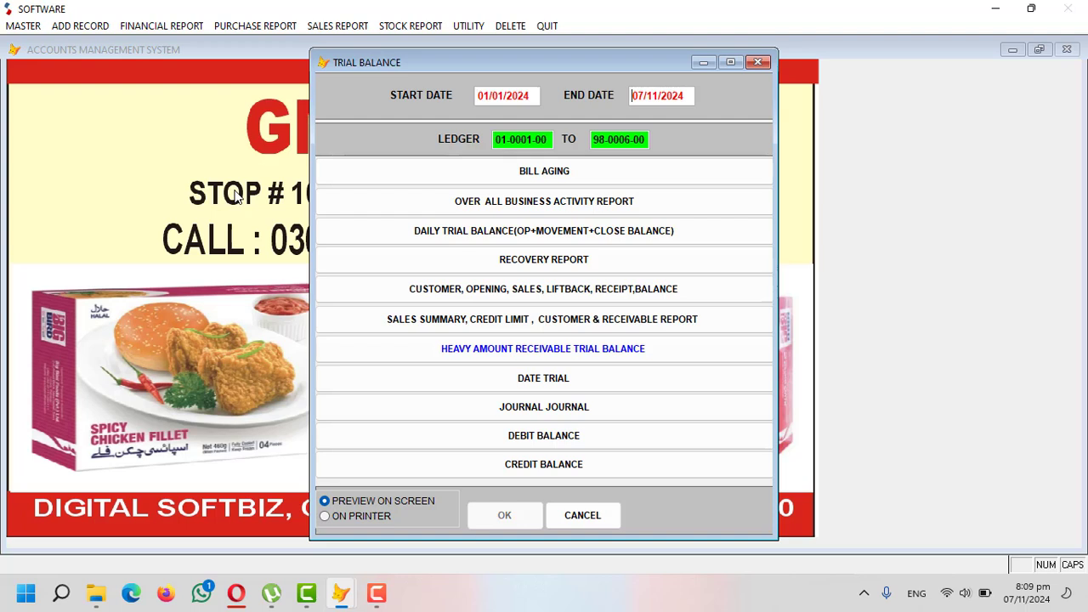
key("Return")
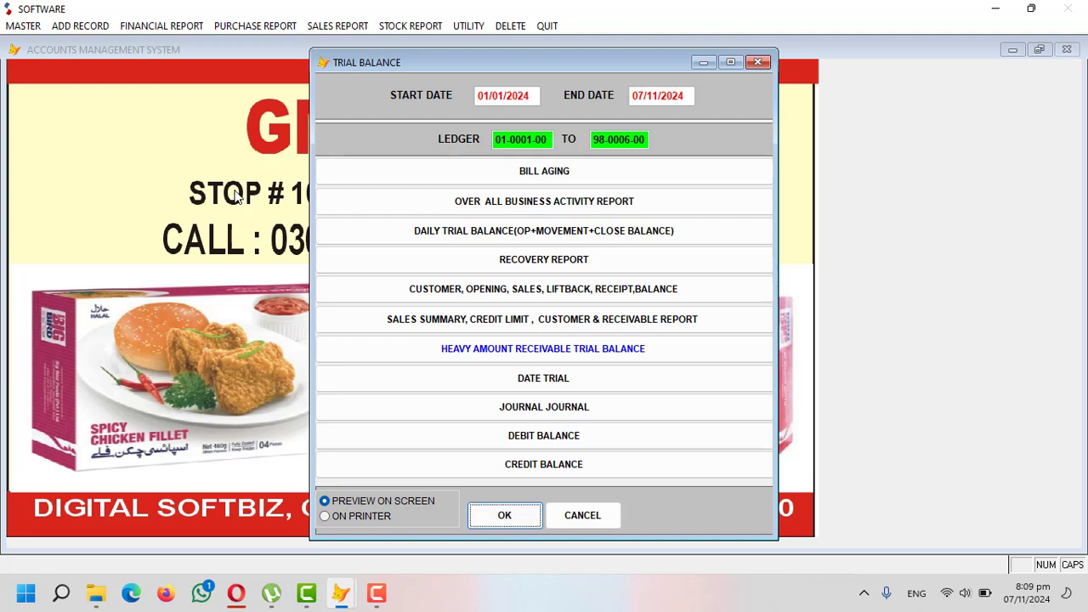
key("Return")
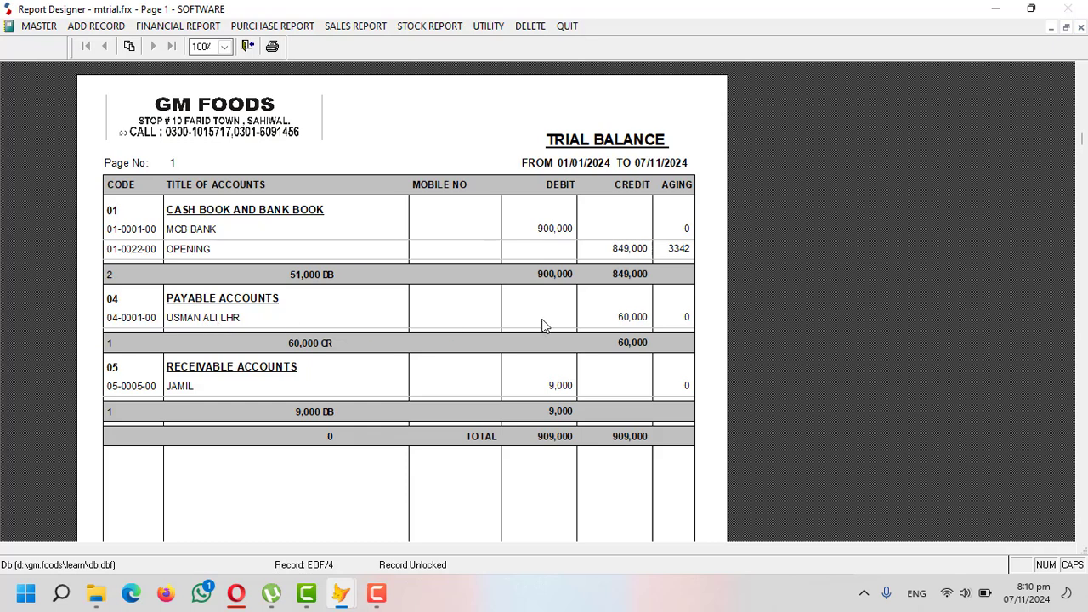
scroll(619, 333, "down", 1)
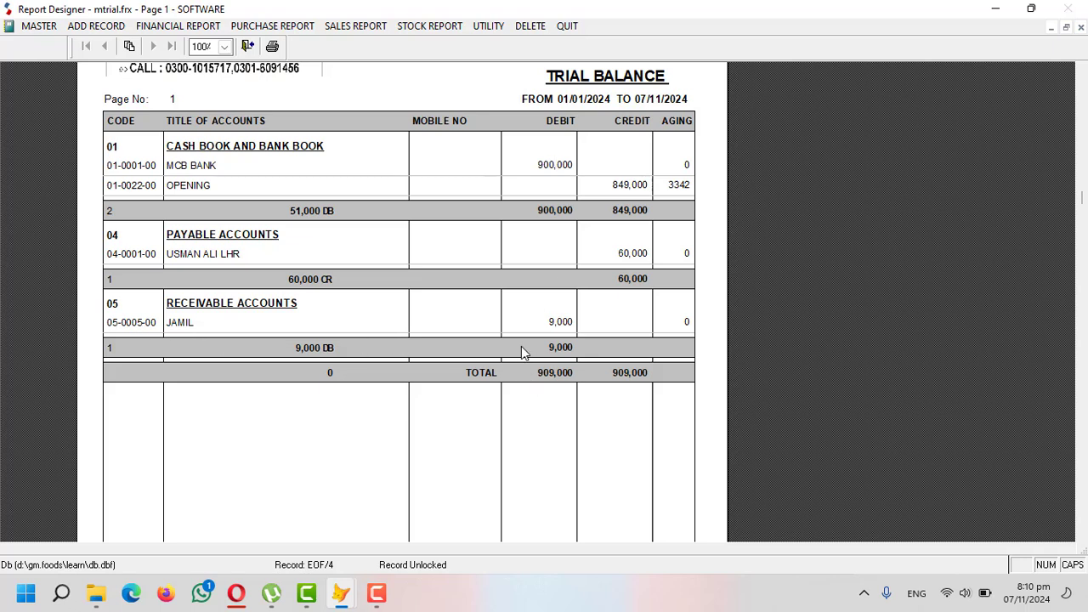
key("Escape")
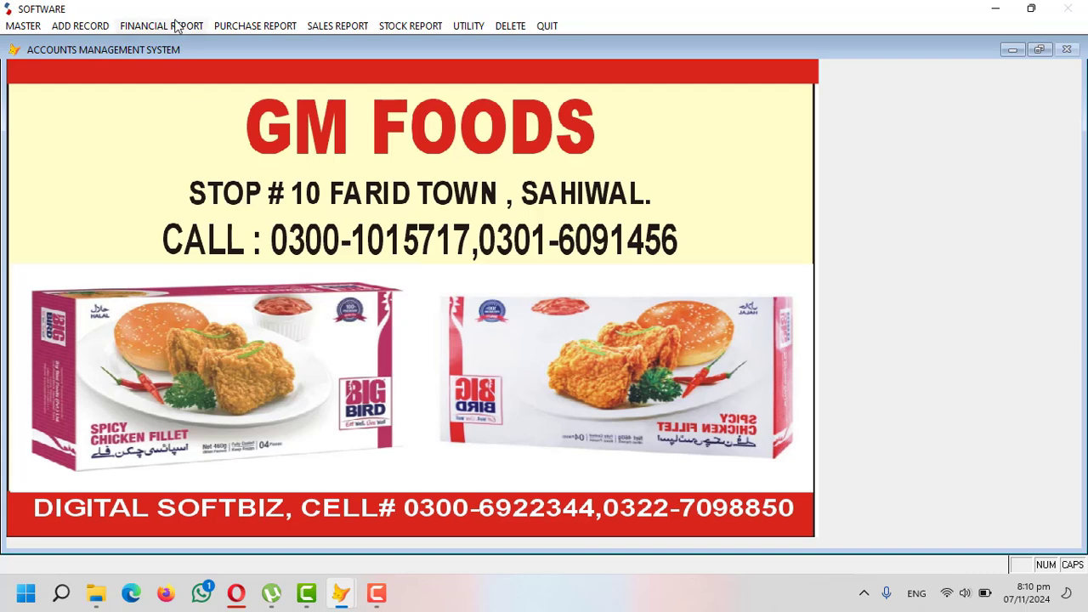
left_click(176, 27)
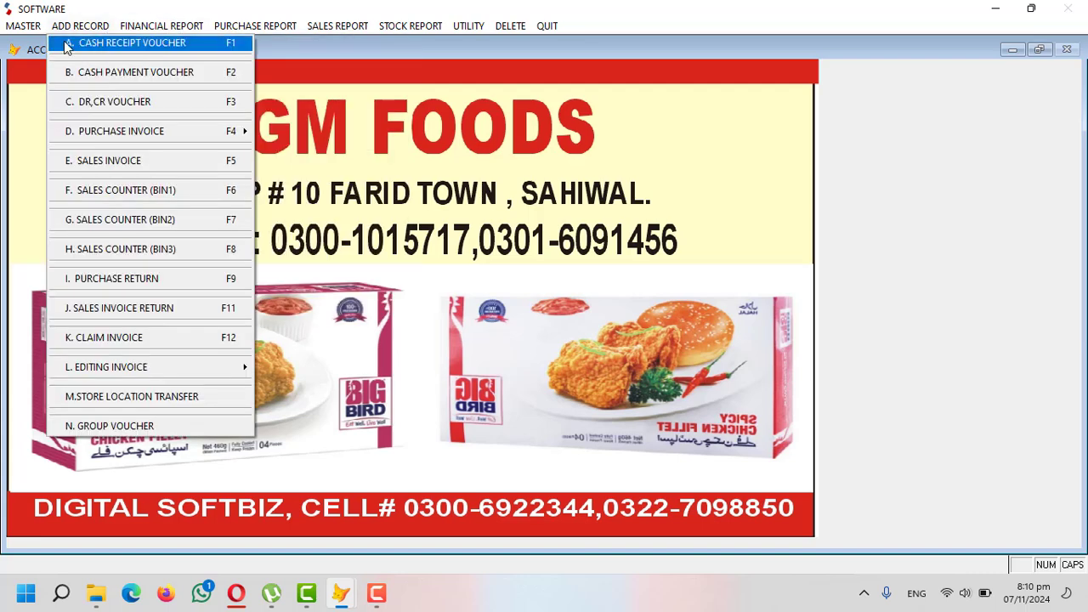
- Save cash receipt voucher 1 crediting customer account 05-0005-00 with 2,000, particular CASH
mouse_move(97, 34)
left_click(115, 45)
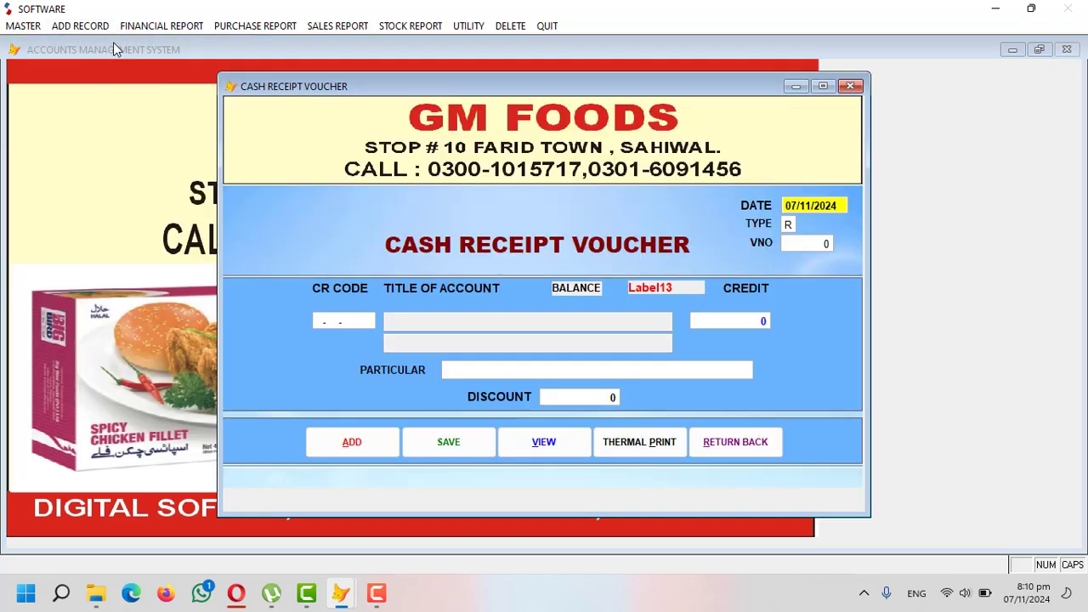
key("Return")
key("Return")
key("Return")
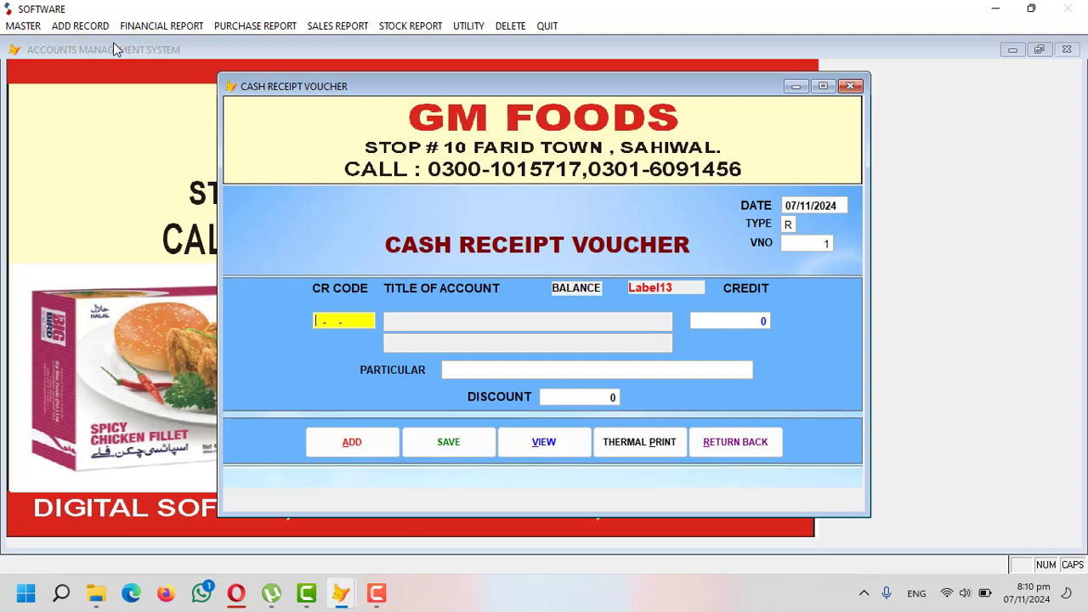
key("Return")
type("JAM")
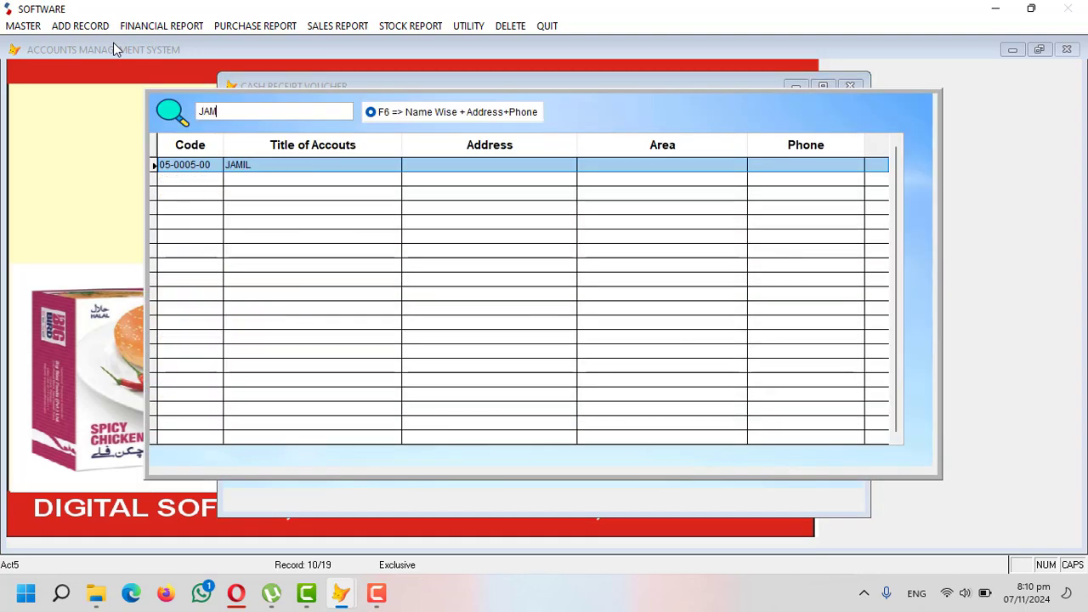
key("Return")
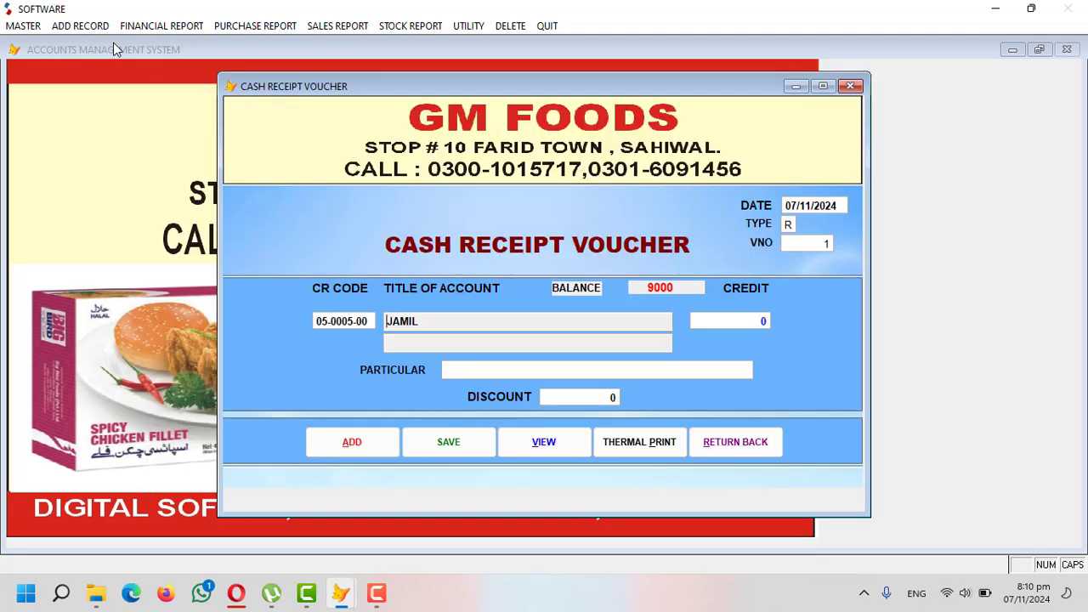
key("Return")
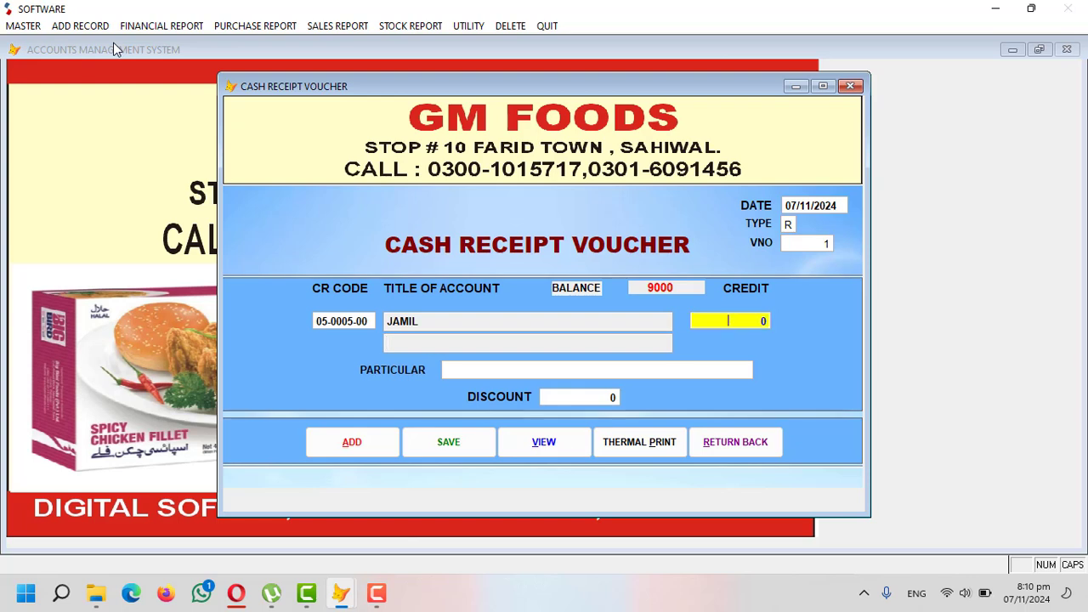
type("2,000 0")
key("Return")
key("Return")
key("Return")
key("Return")
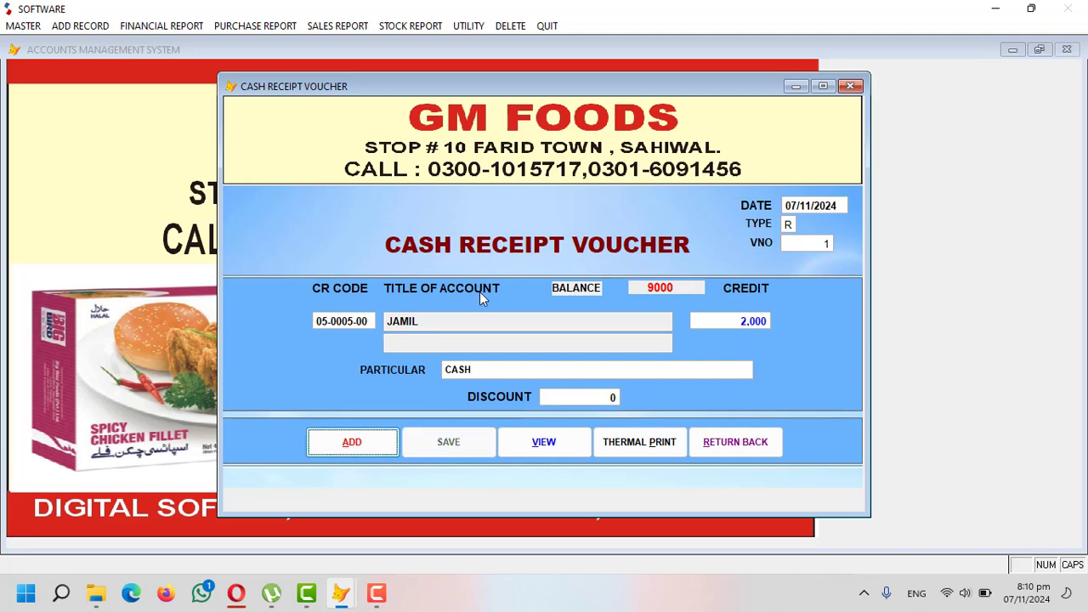
left_click(699, 427)
- Preview the customer's ledger after the 2,000 receipt, declining the message prompt
left_click(174, 25)
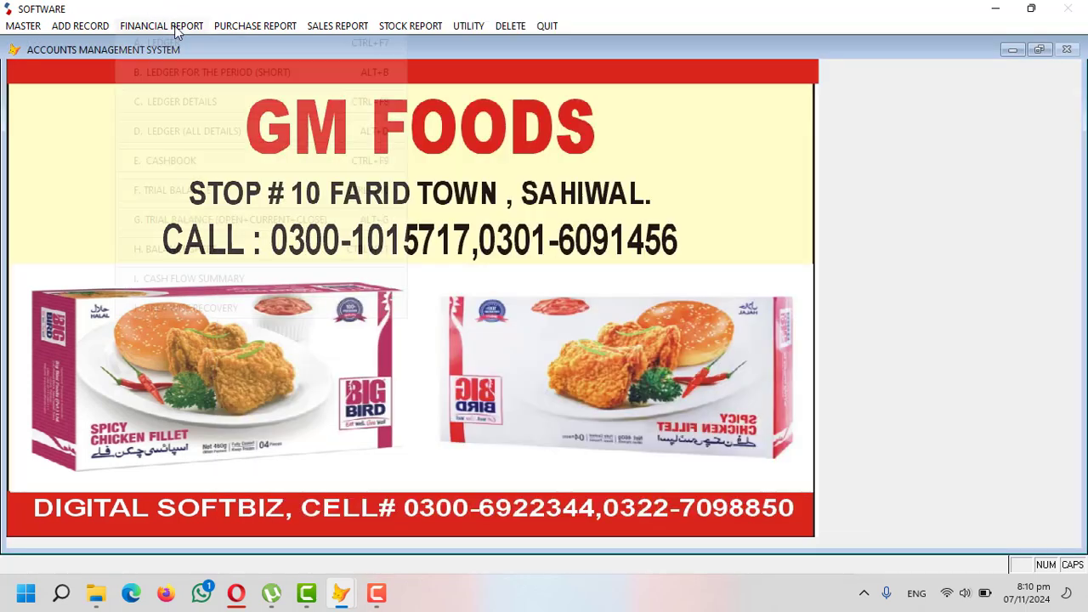
left_click(186, 45)
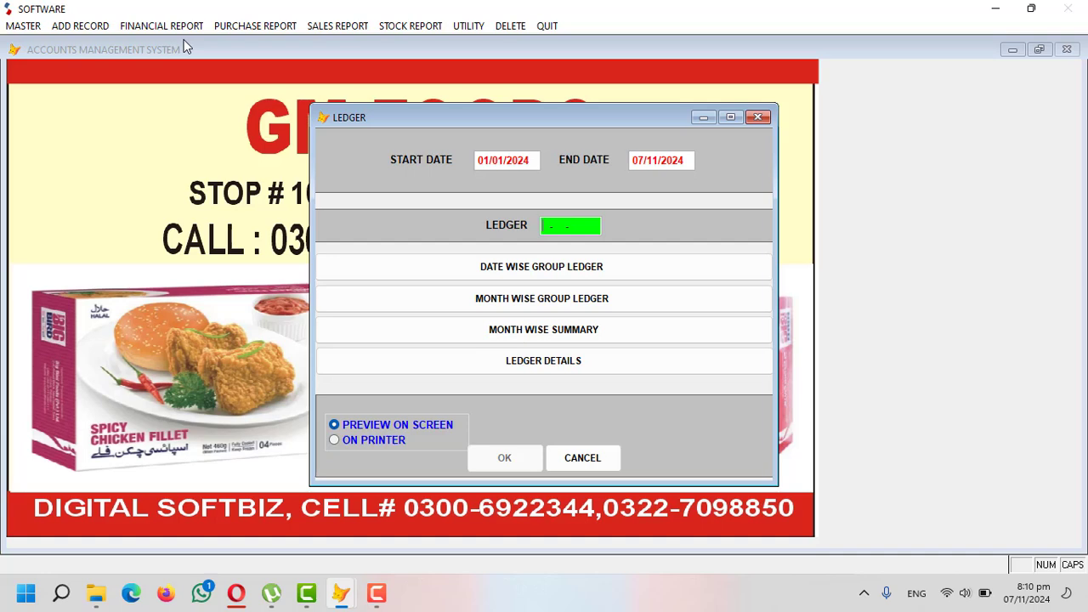
key("Return")
key("Return")
type("JAMIL")
key("Return")
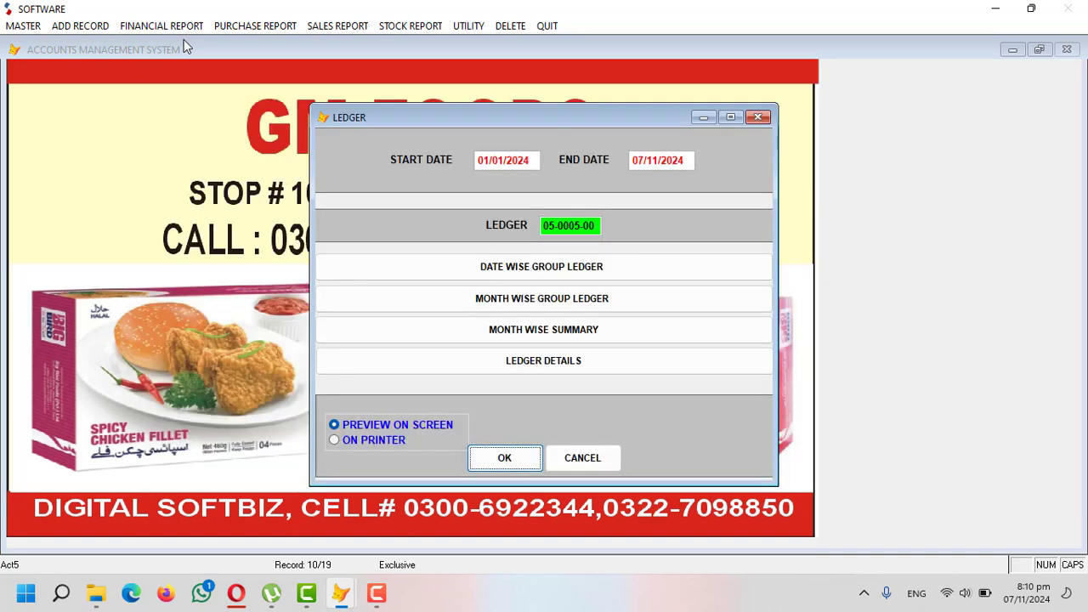
key("Return")
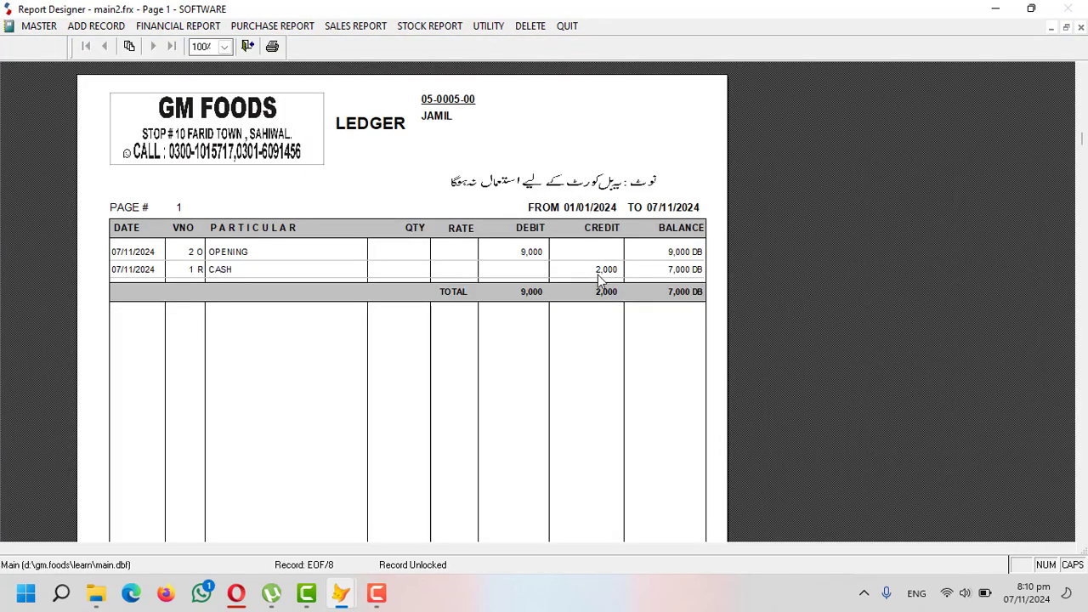
key("Escape")
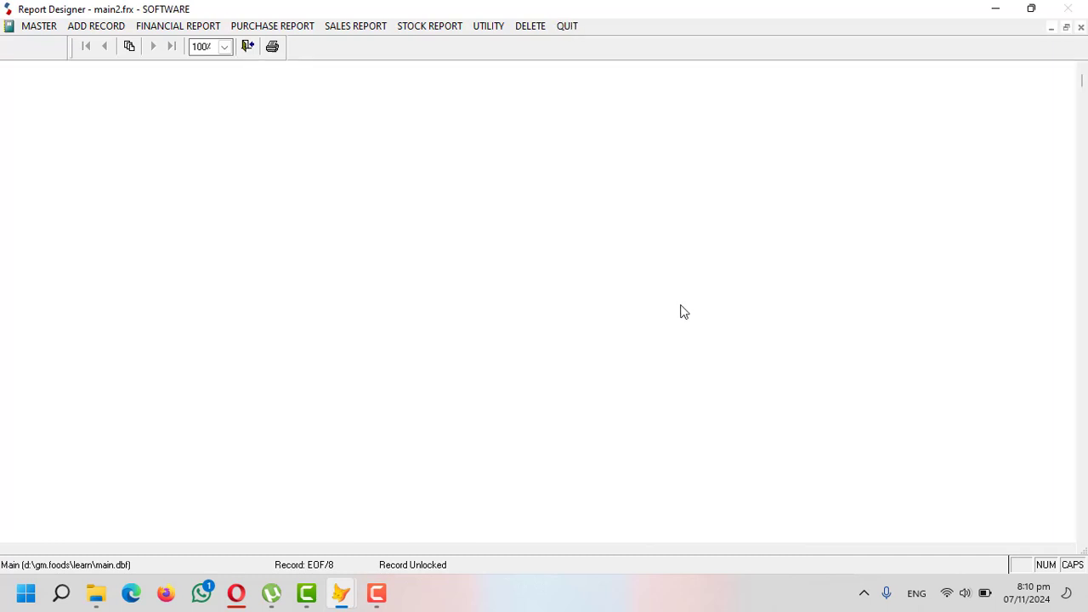
left_click(605, 345)
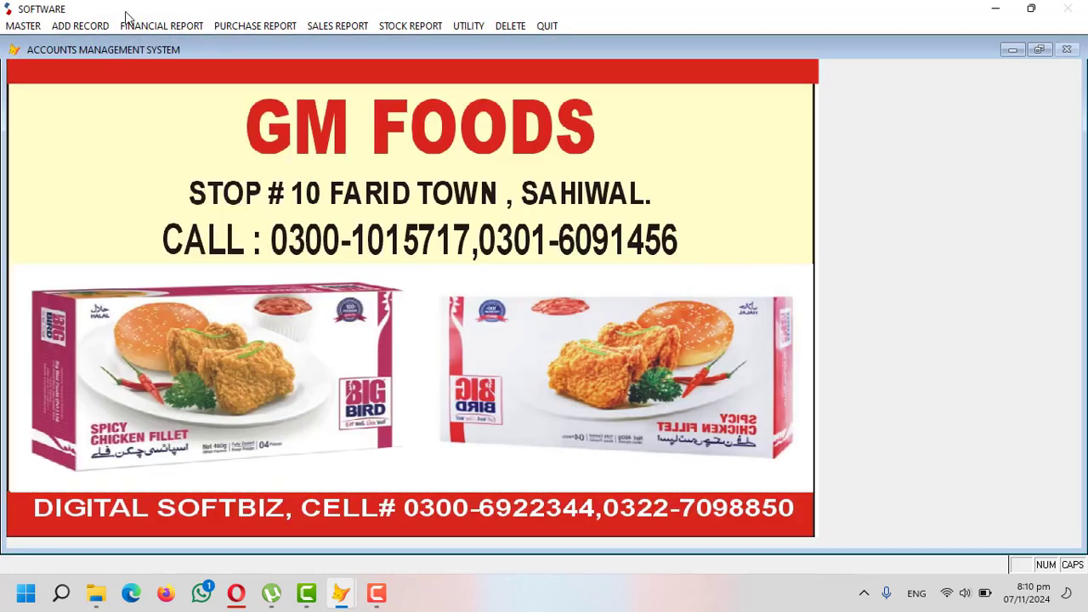
- Preview the 07 November 2024 cash book showing the 2,000 receipt and 2,000 balance
left_click(176, 30)
left_click(212, 164)
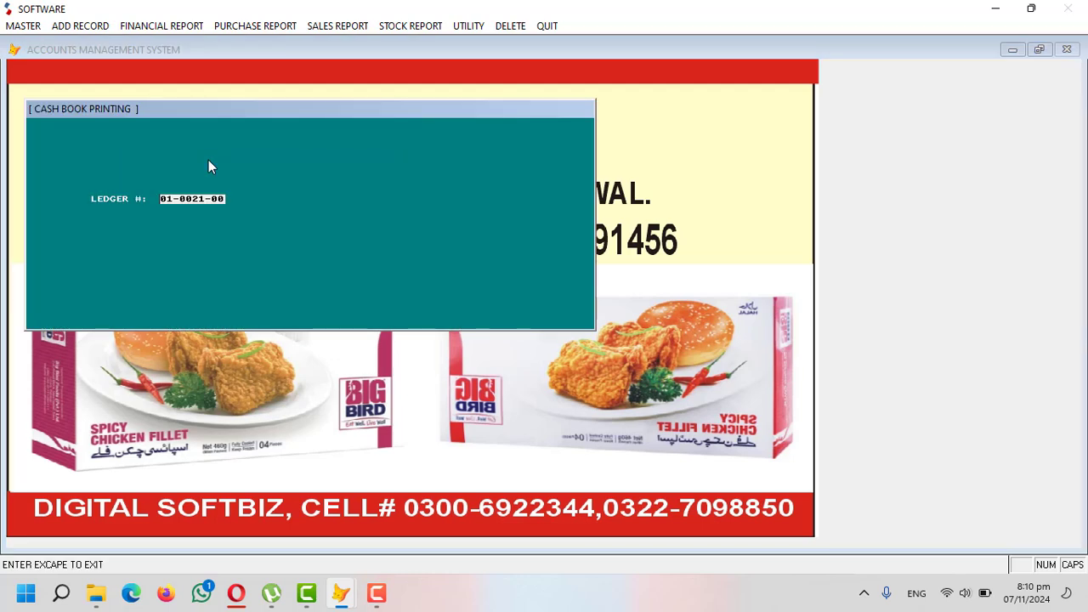
key("Return")
key("Return")
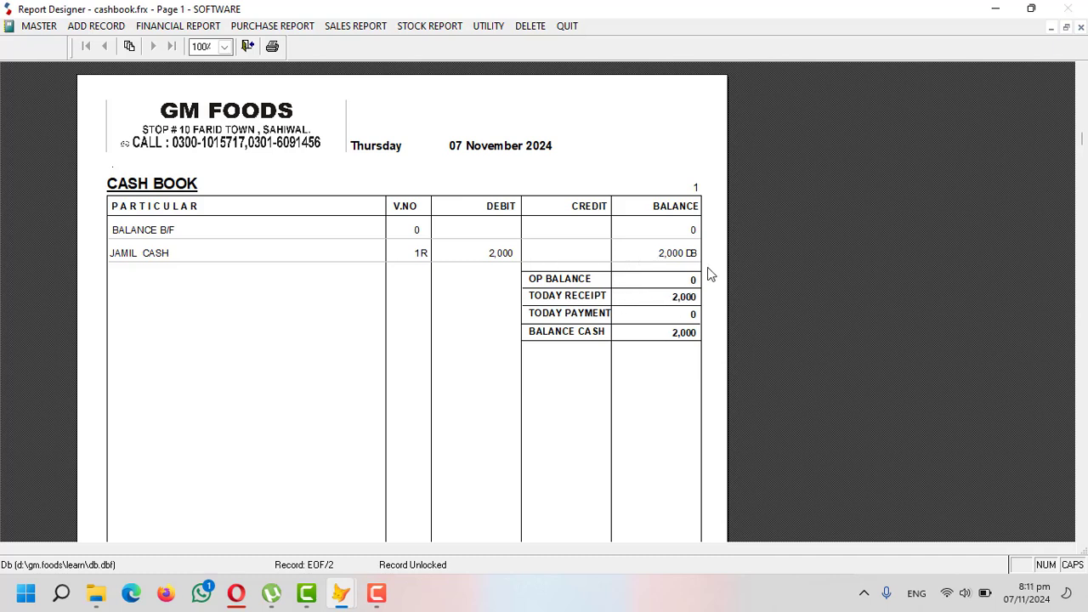
key("Escape")
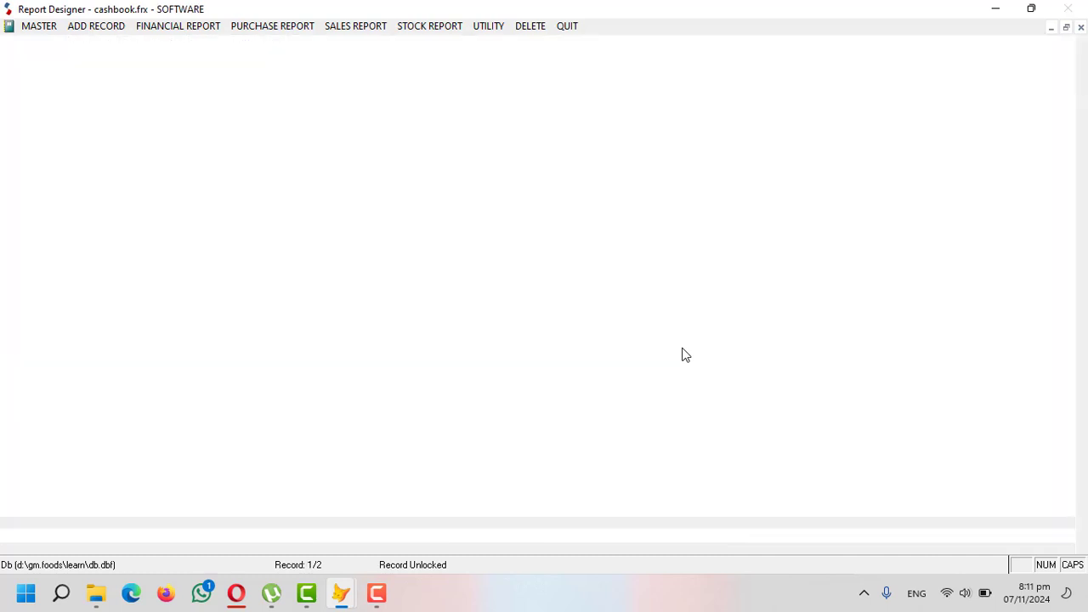
- Save cash payment voucher 1 debiting payable account 04-0001-00 with 2,000, particular CASH PAID
left_click(85, 27)
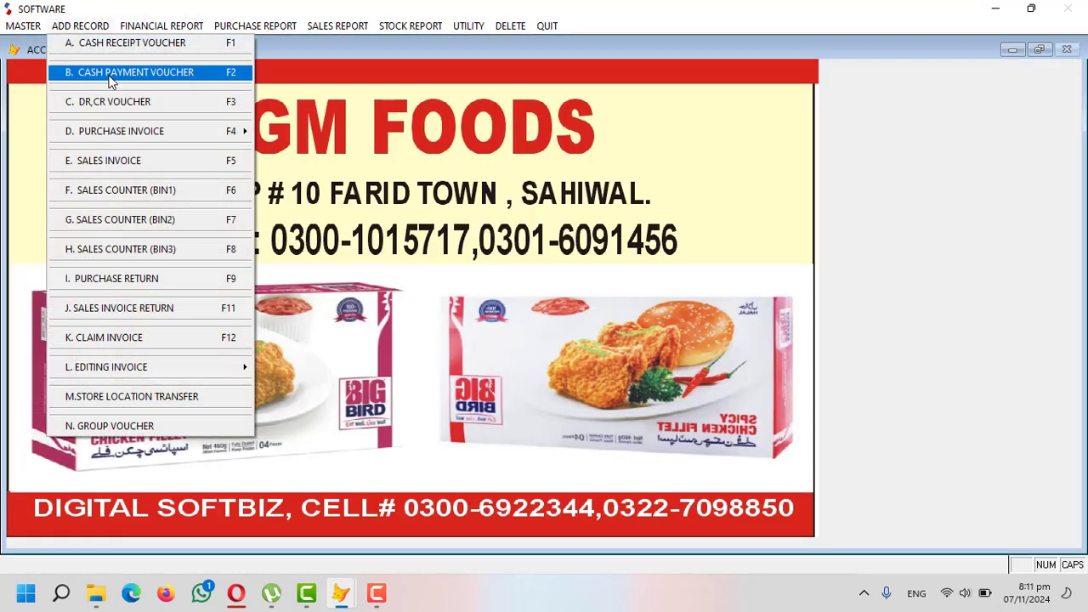
left_click(110, 74)
key("Return")
key("Return")
key("Return")
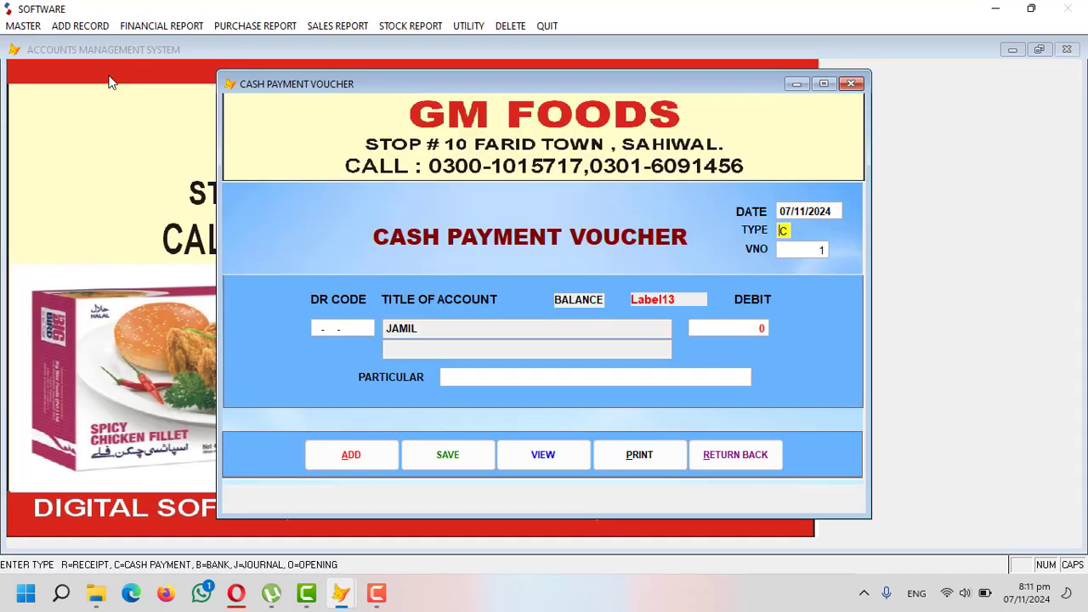
type("LHR")
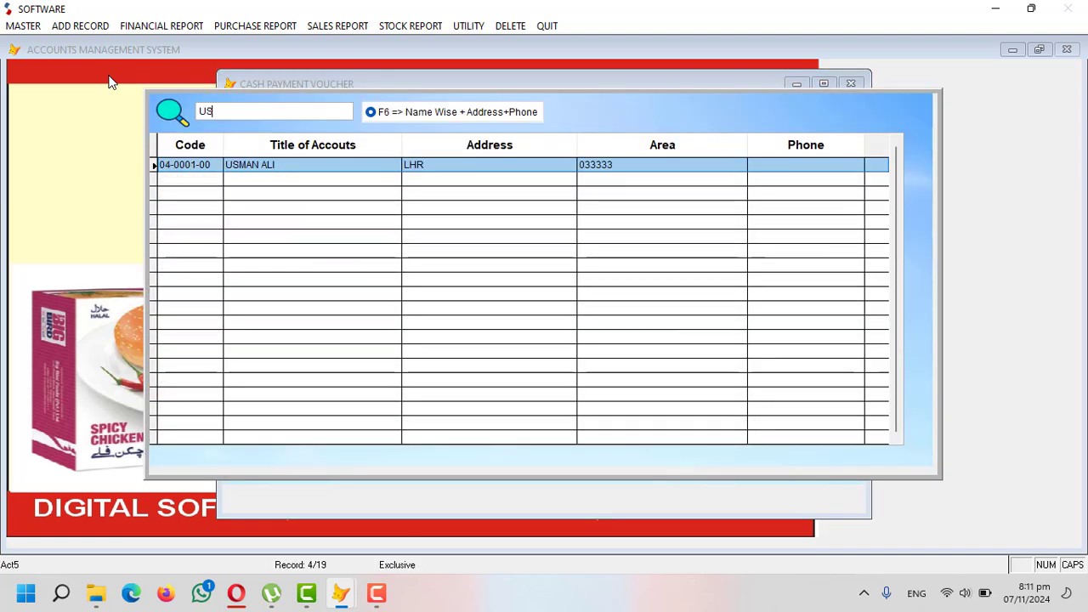
key("Return")
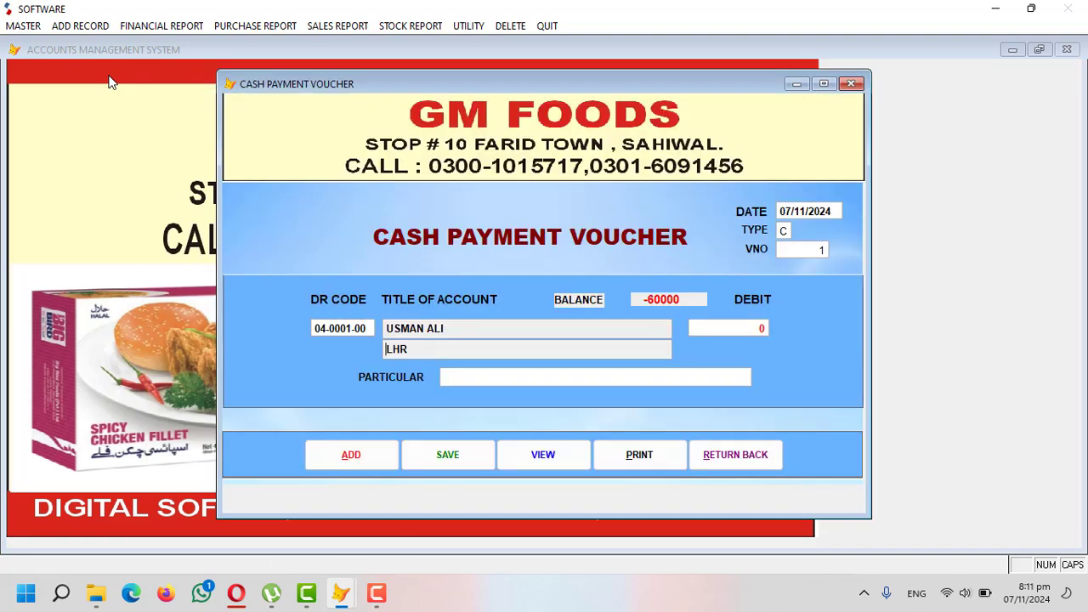
key("Return")
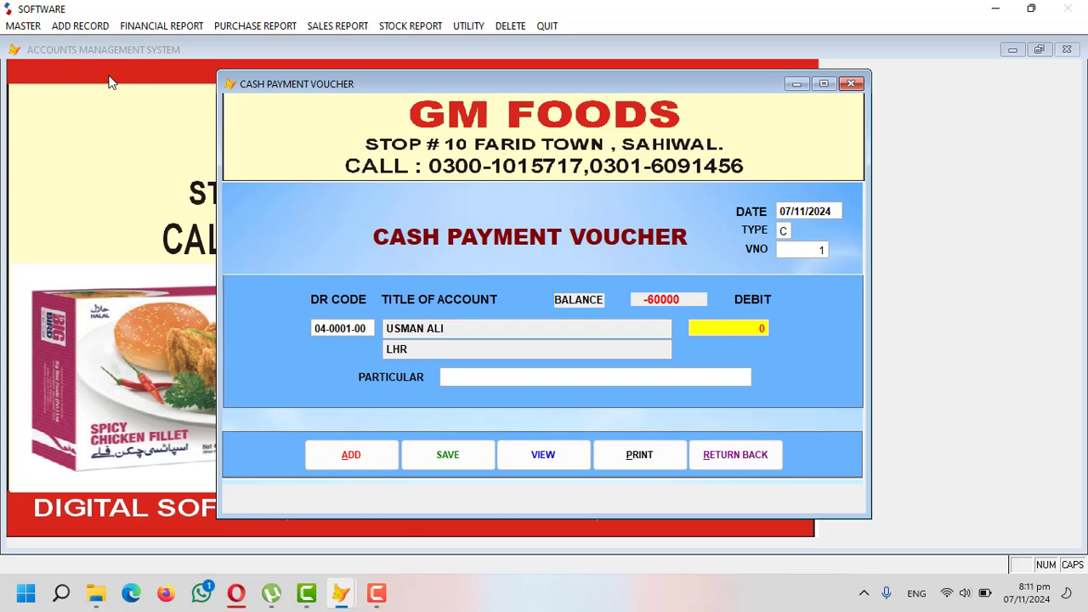
type("2000")
key("Return")
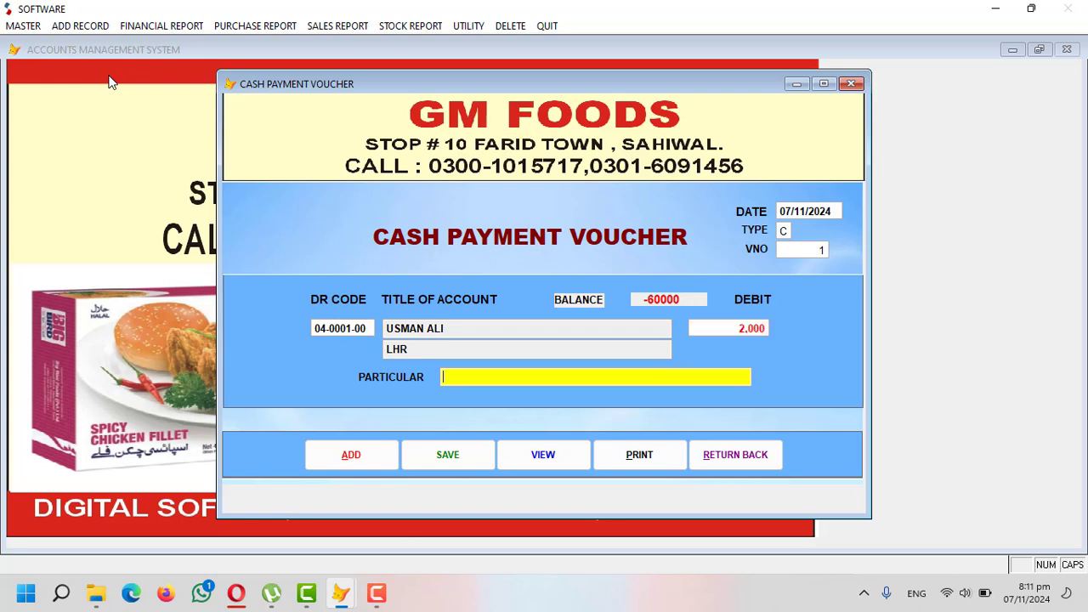
type("CASH PAID")
key("Return")
key("Return")
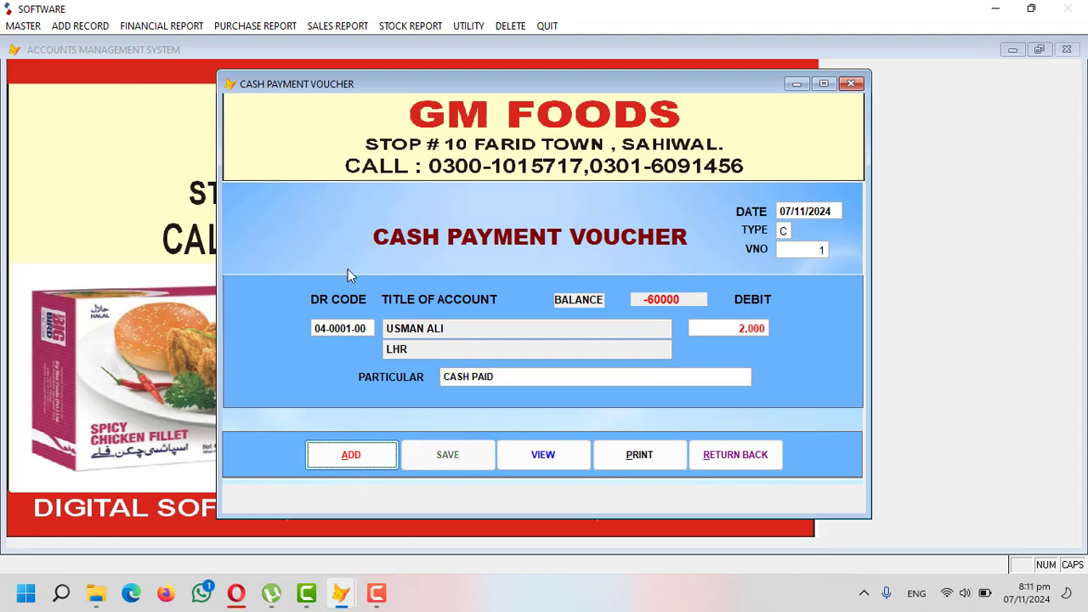
left_click(732, 458)
- Preview the payable party's ledger for 04-0001-00, declining the message prompt
left_click(146, 26)
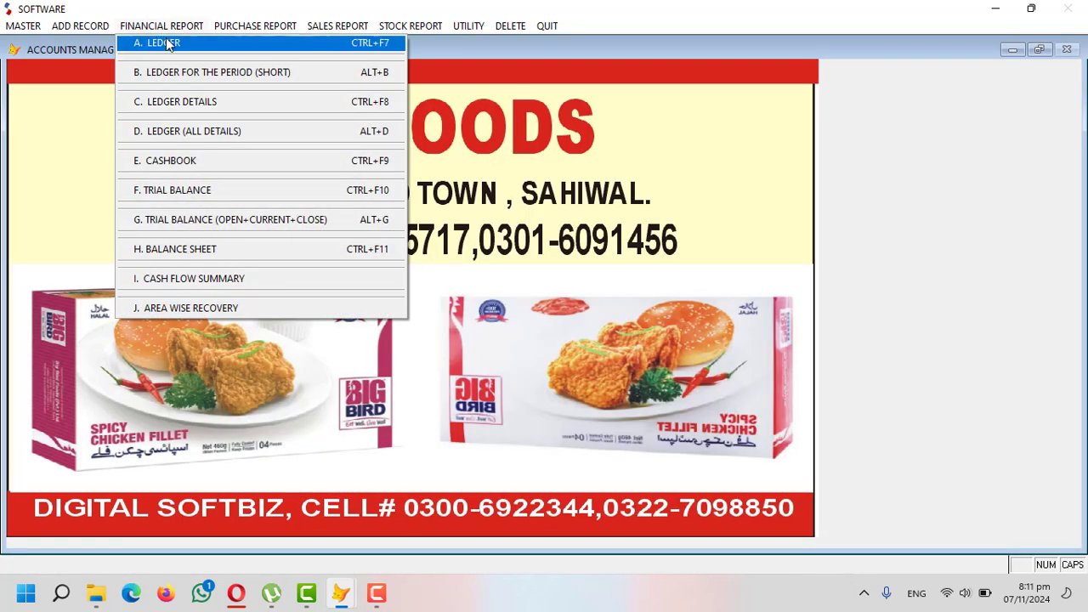
left_click(163, 42)
key("Return")
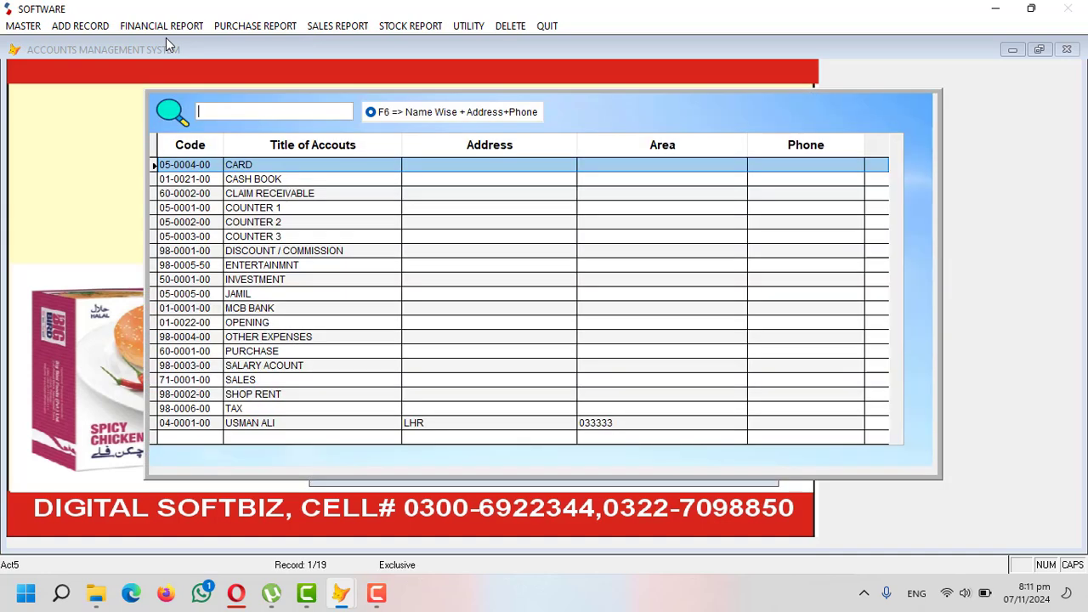
type("CASH")
key("BackSpace")
key("BackSpace")
key("BackSpace")
key("BackSpace")
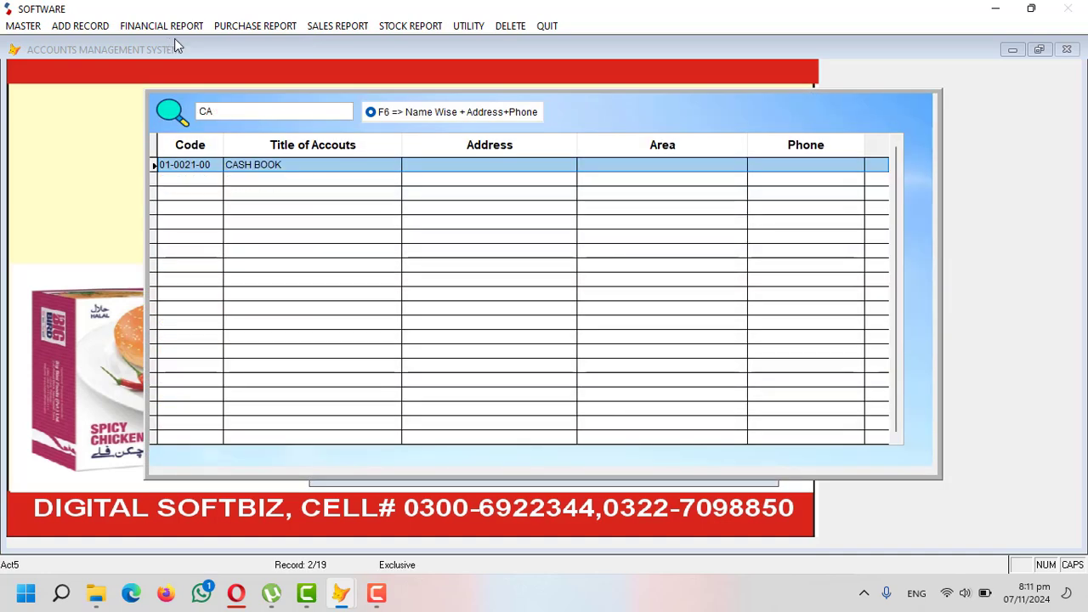
type("PA")
key("BackSpace")
key("BackSpace")
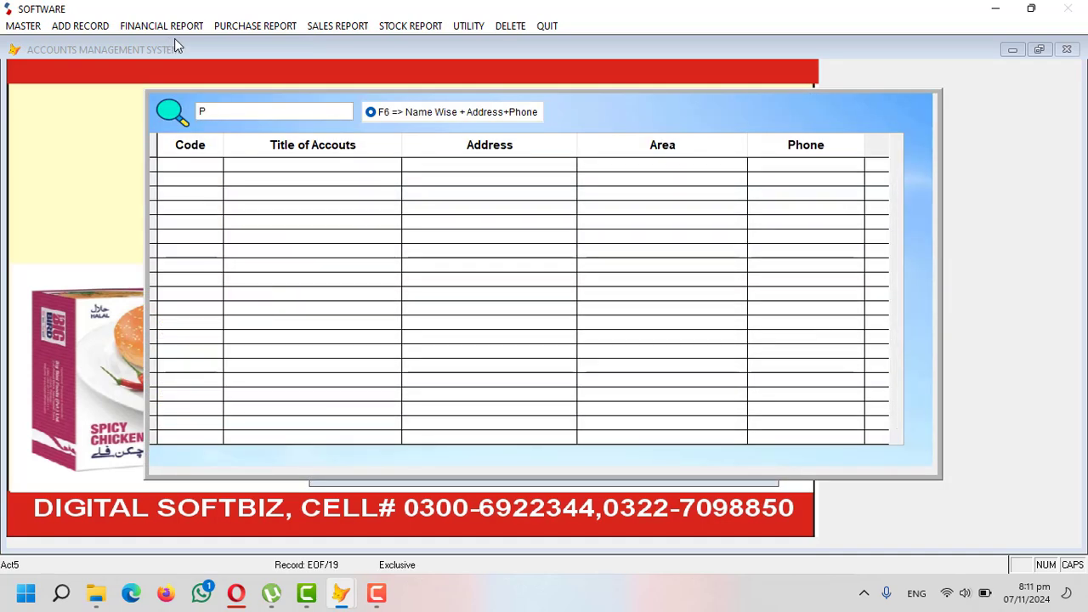
type("JA")
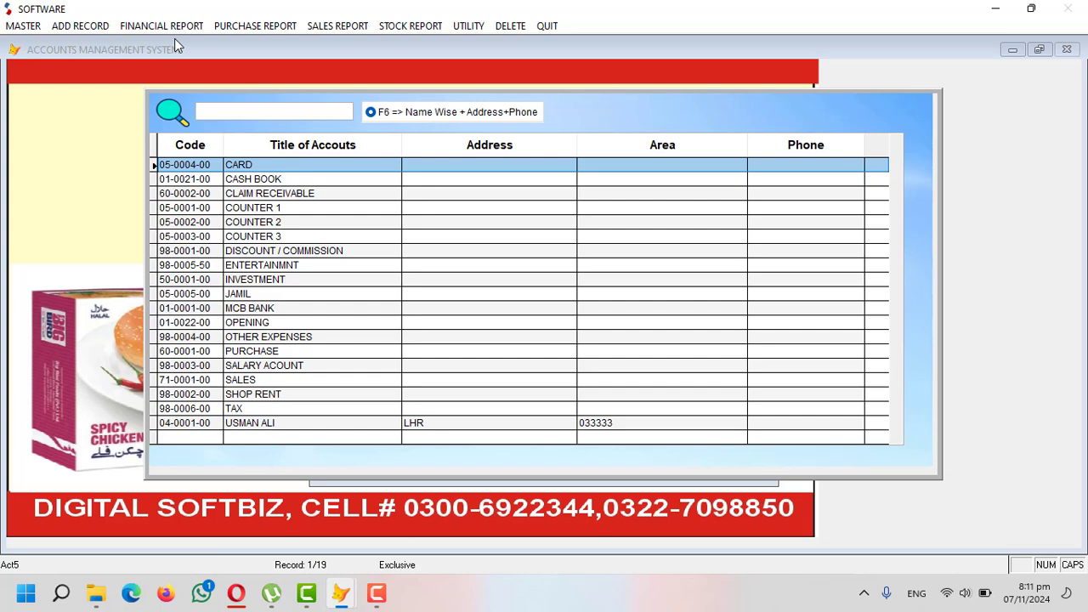
key("BackSpace")
key("BackSpace")
type("US")
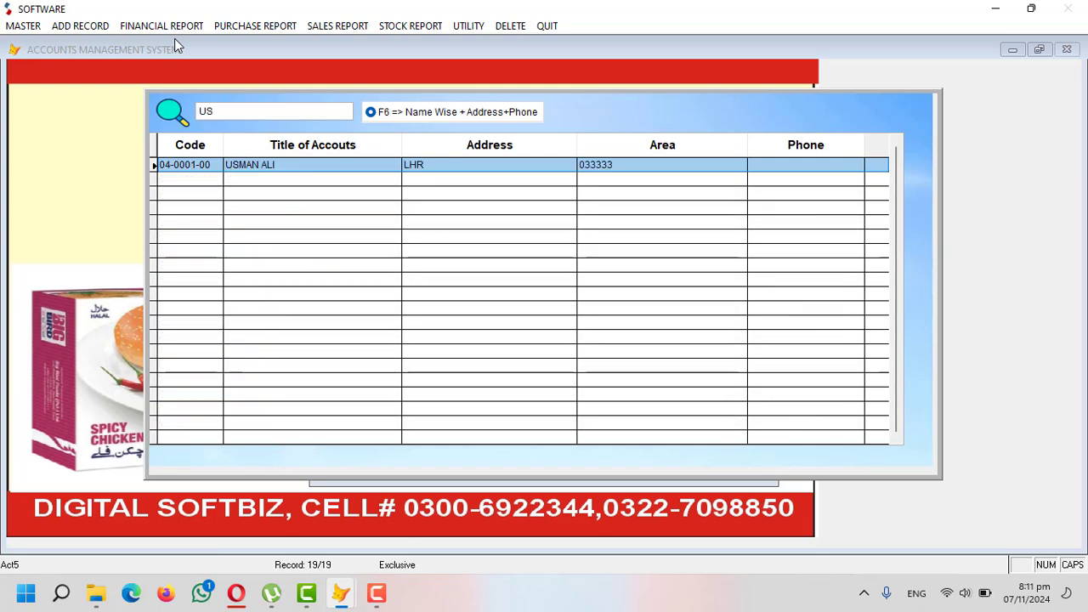
key("Return")
key("Return")
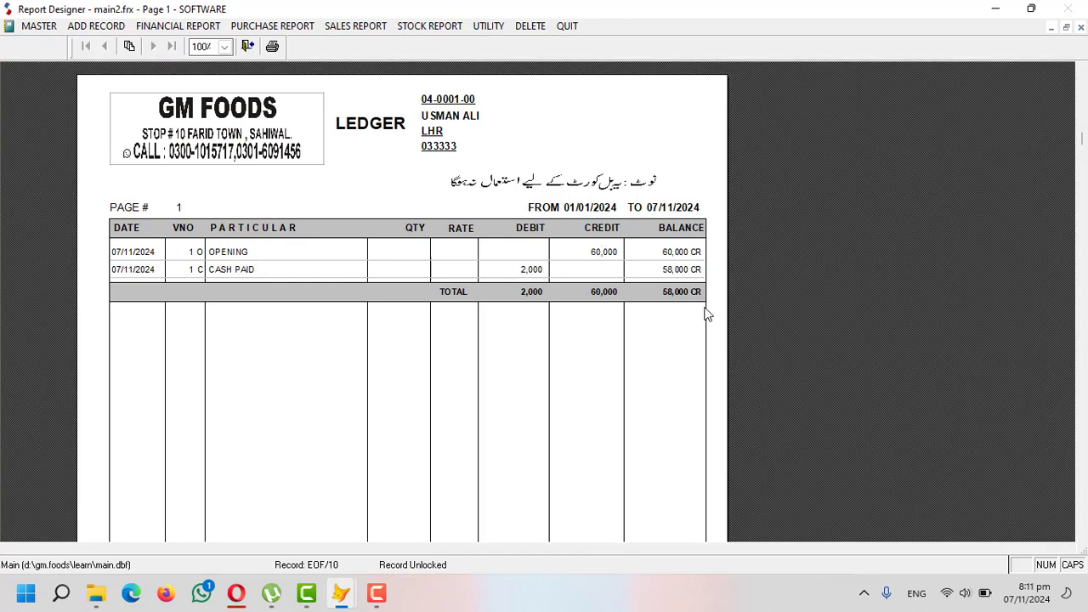
key("Escape")
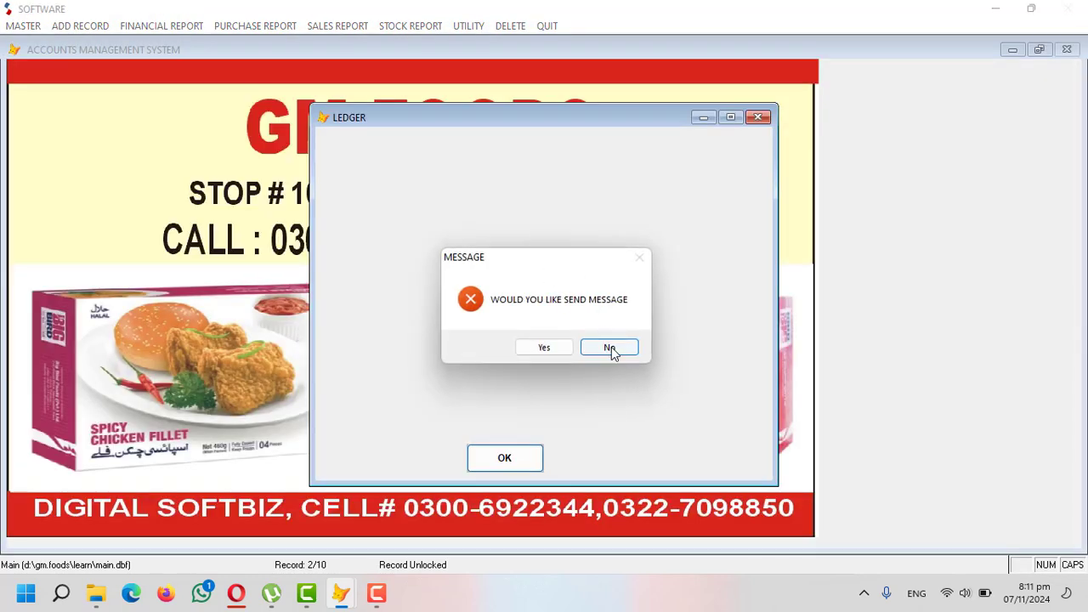
left_click(610, 348)
- Preview the 07 November 2024 cash book with the 2,000 payment and 0 cash balance
left_click(161, 26)
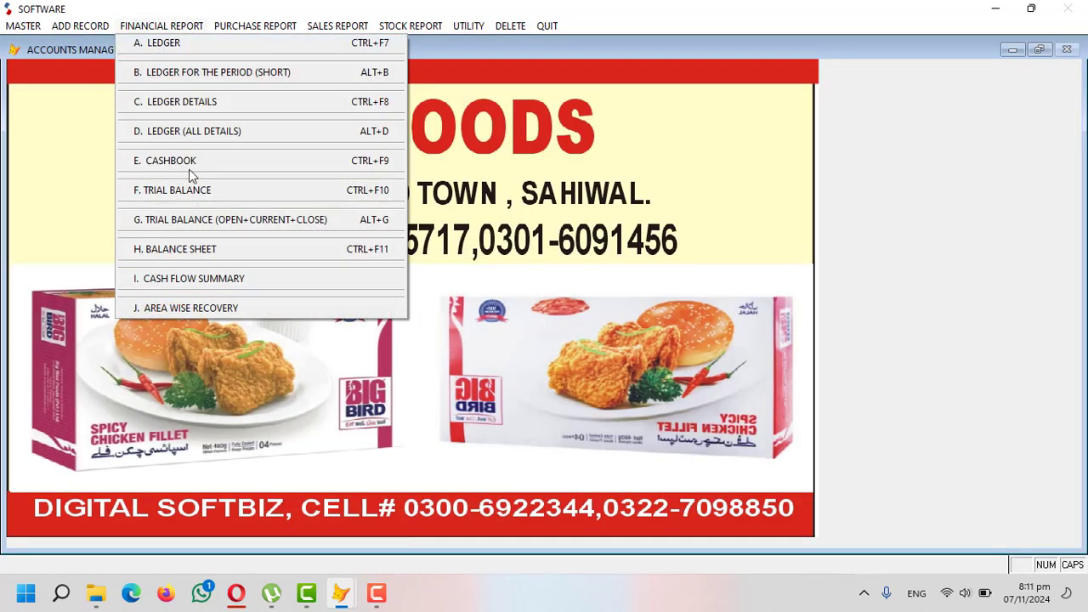
left_click(193, 162)
key("Return")
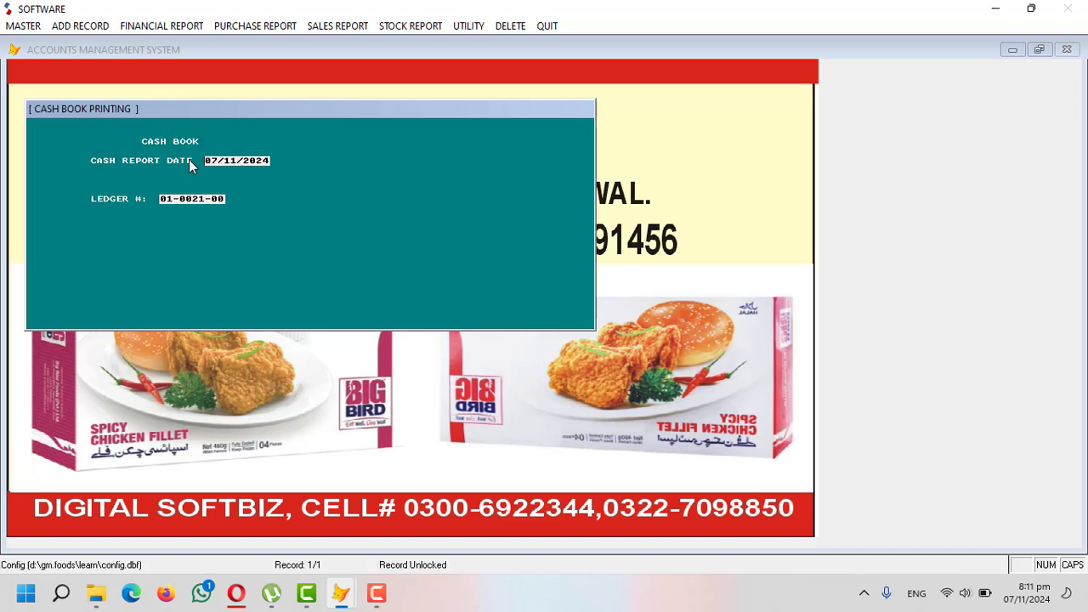
key("Return")
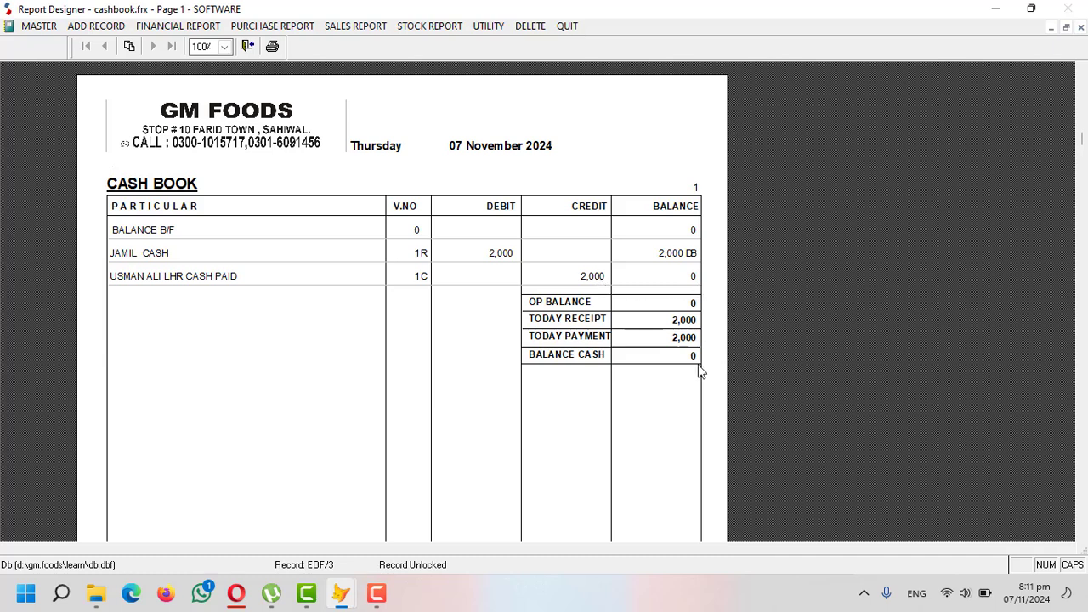
key("Escape")
key("Escape")
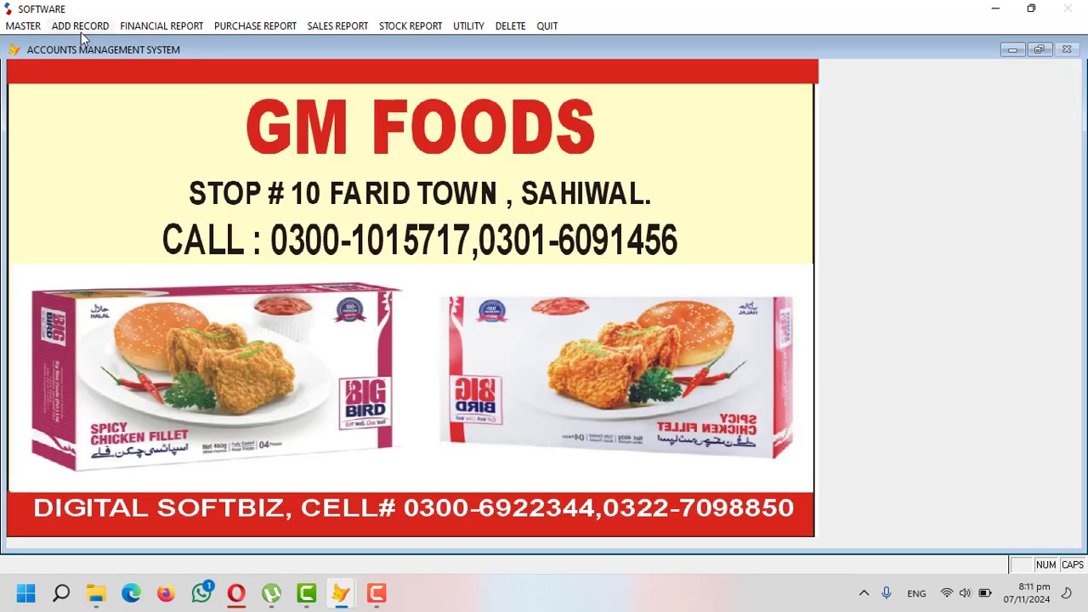
left_click(85, 25)
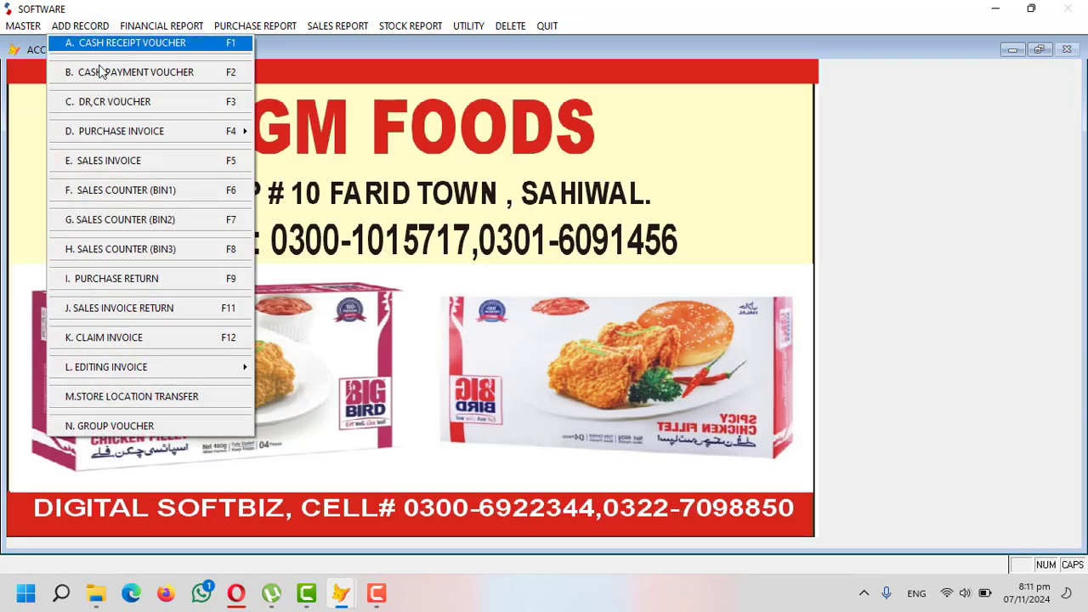
left_click(119, 105)
key("Return")
key("Return")
key("Return")
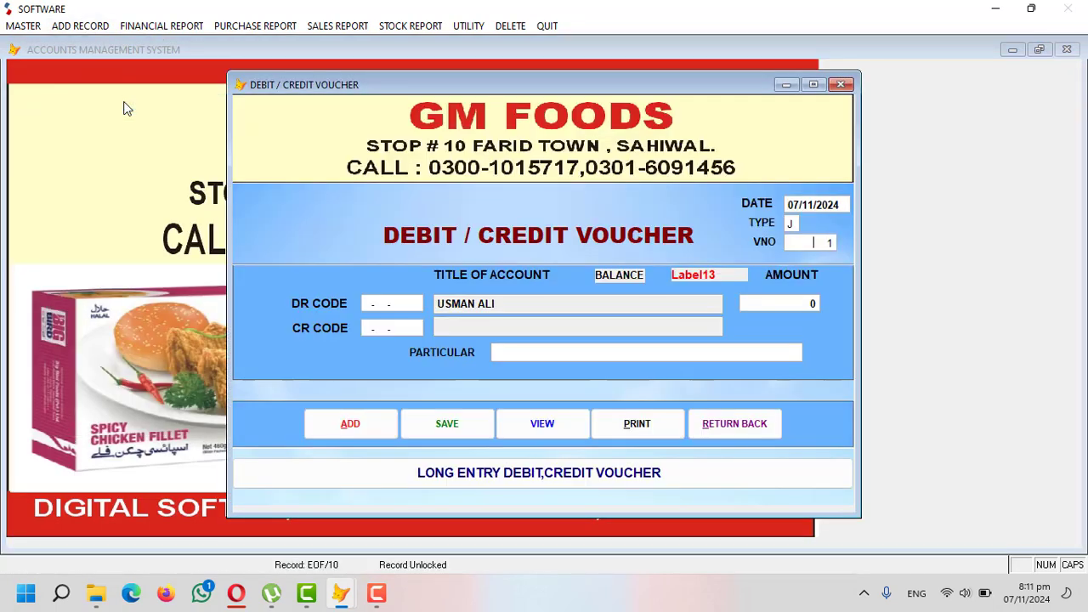
key("Return")
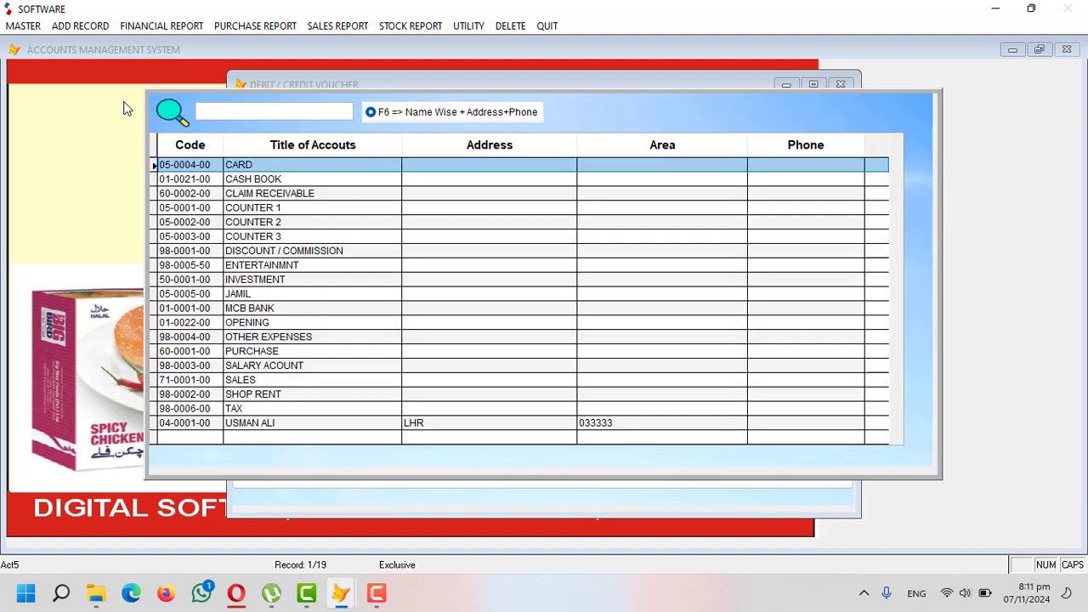
type("USM")
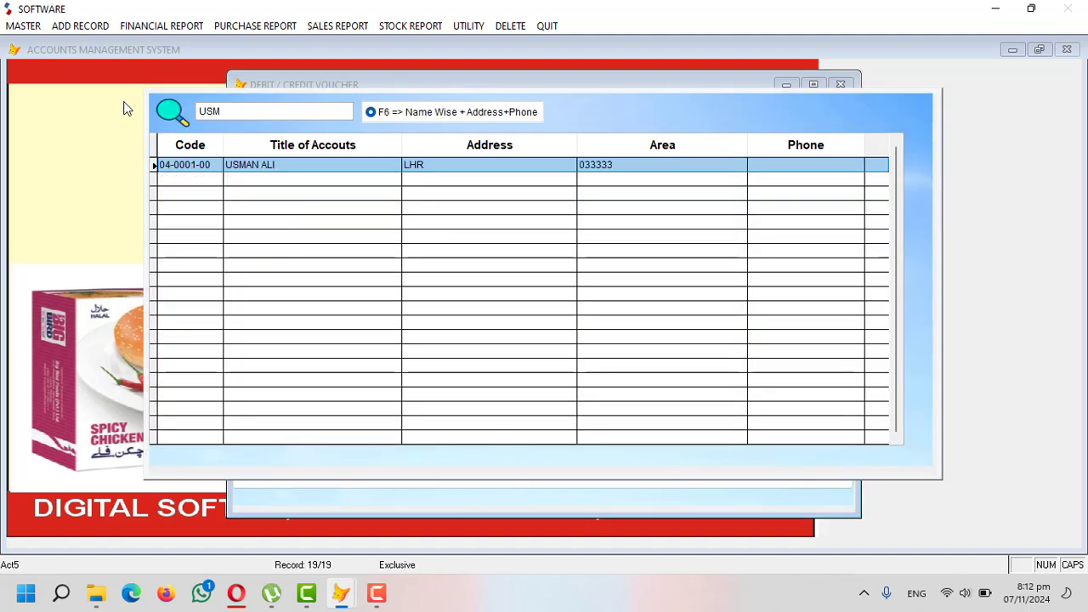
key("Return")
key("Return")
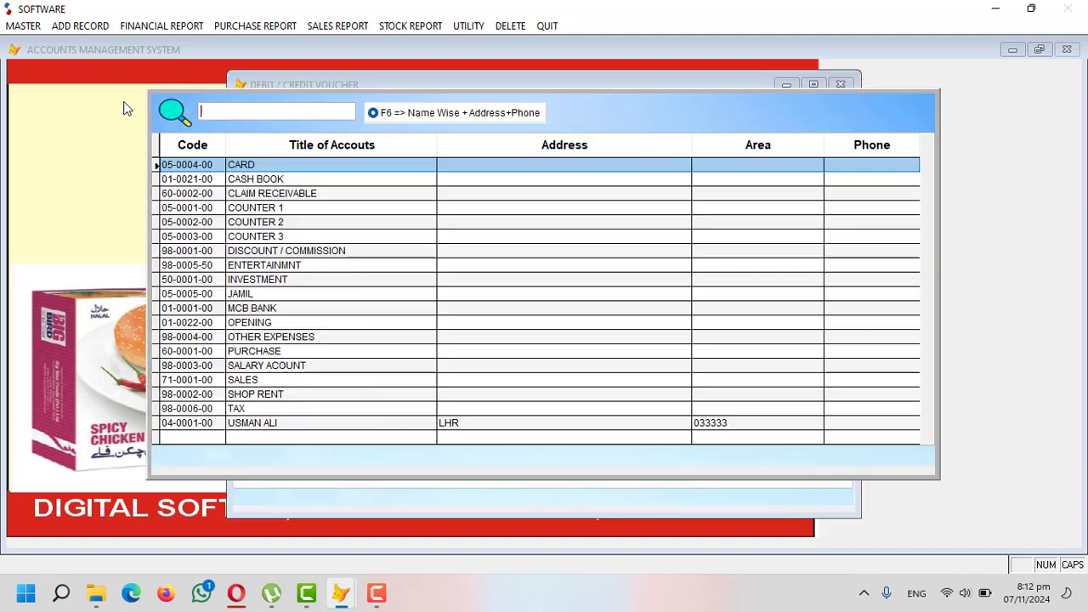
- Credit MCB BANK for 30,000 with particular 'ONLINE SLIP #43434', save and close the voucher
type("MCB")
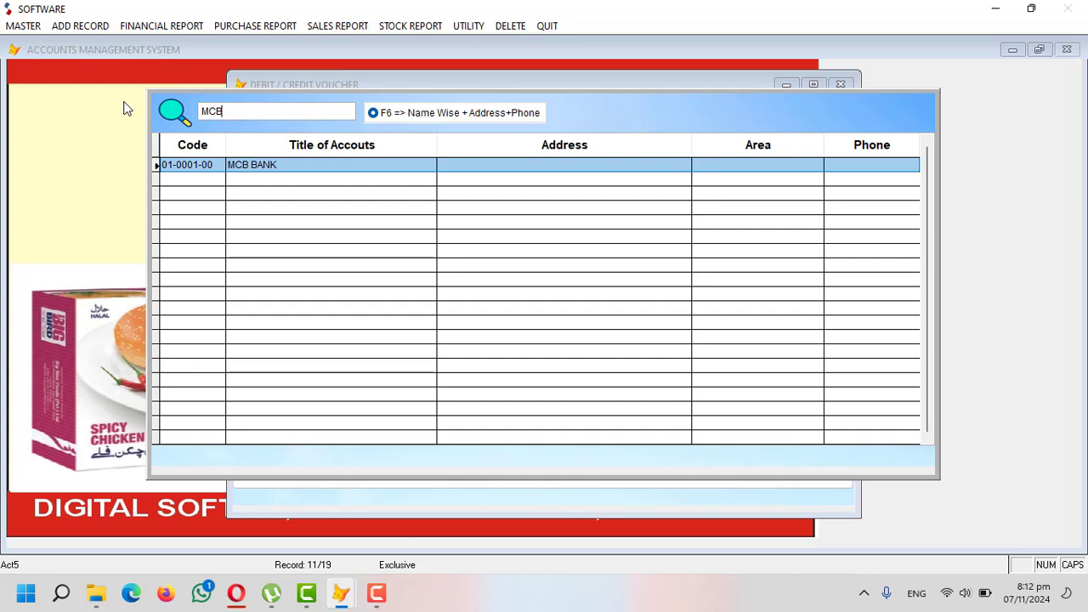
key("Return")
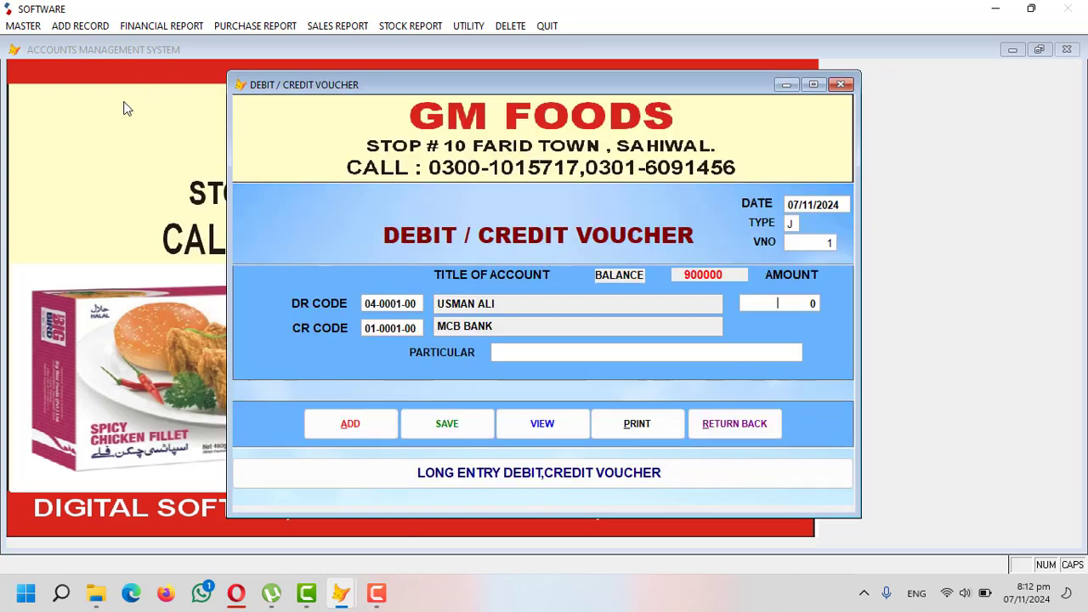
type("30000")
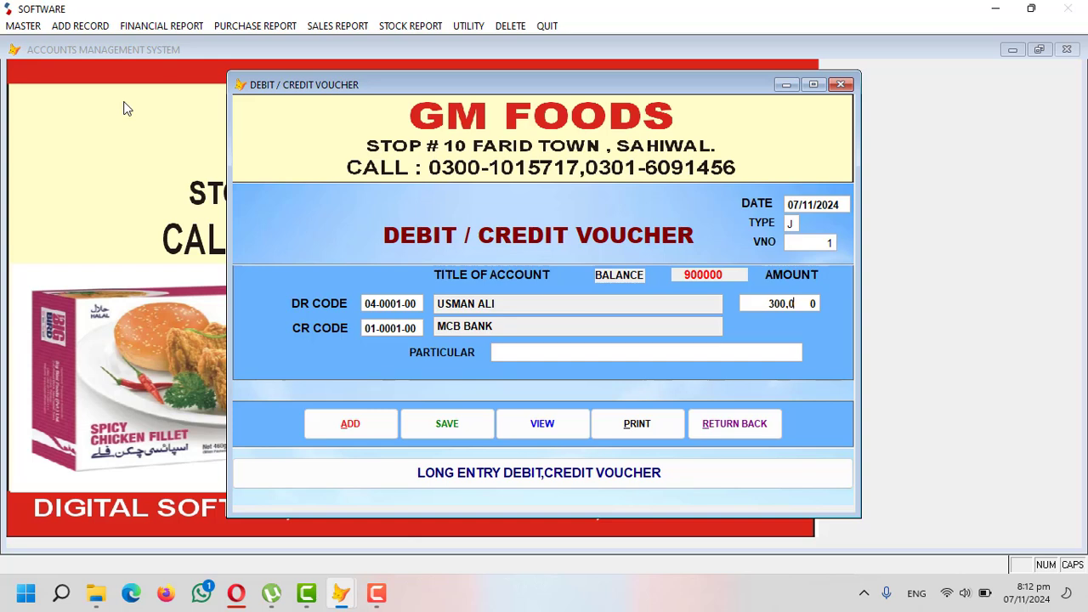
key("Return")
type("ONLINE SL")
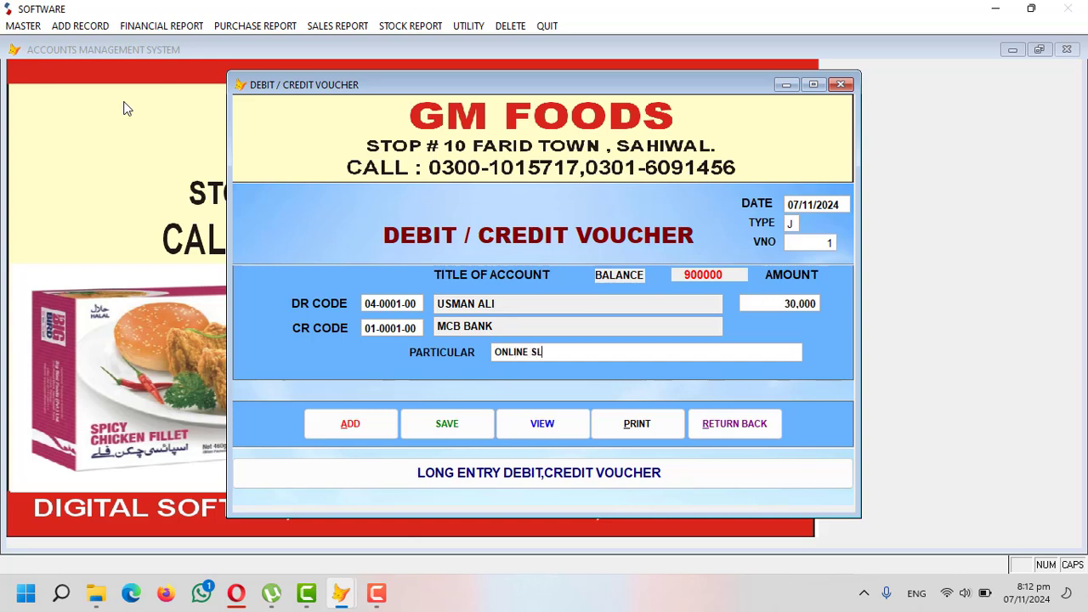
type("IP #43434")
key("Return")
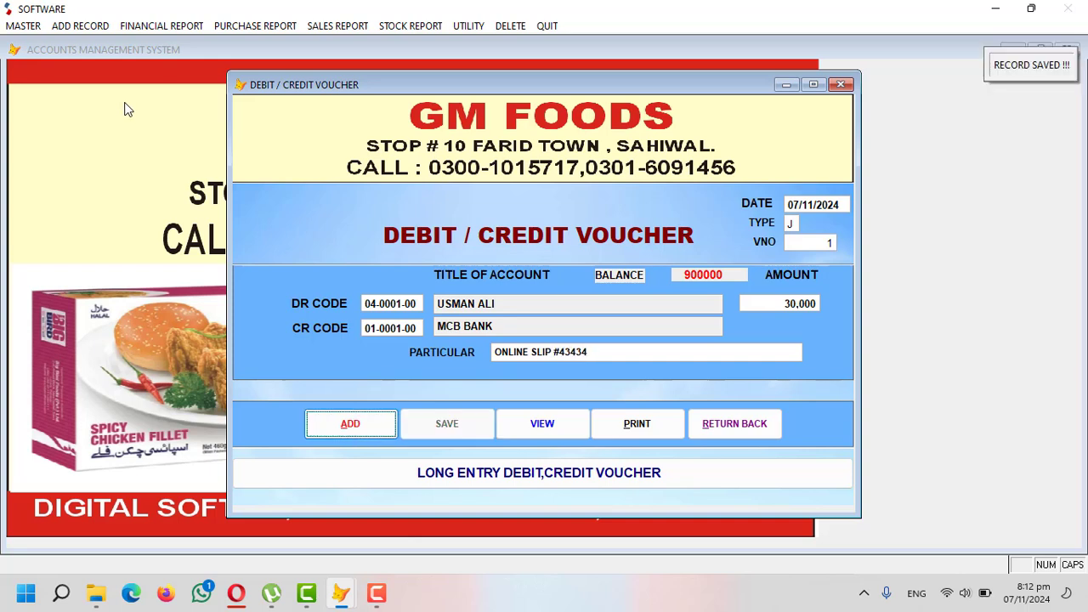
left_click(718, 425)
- Preview the MCB BANK ledger for 01/01/2024–07/11/2024, then close it declining the message
left_click(176, 27)
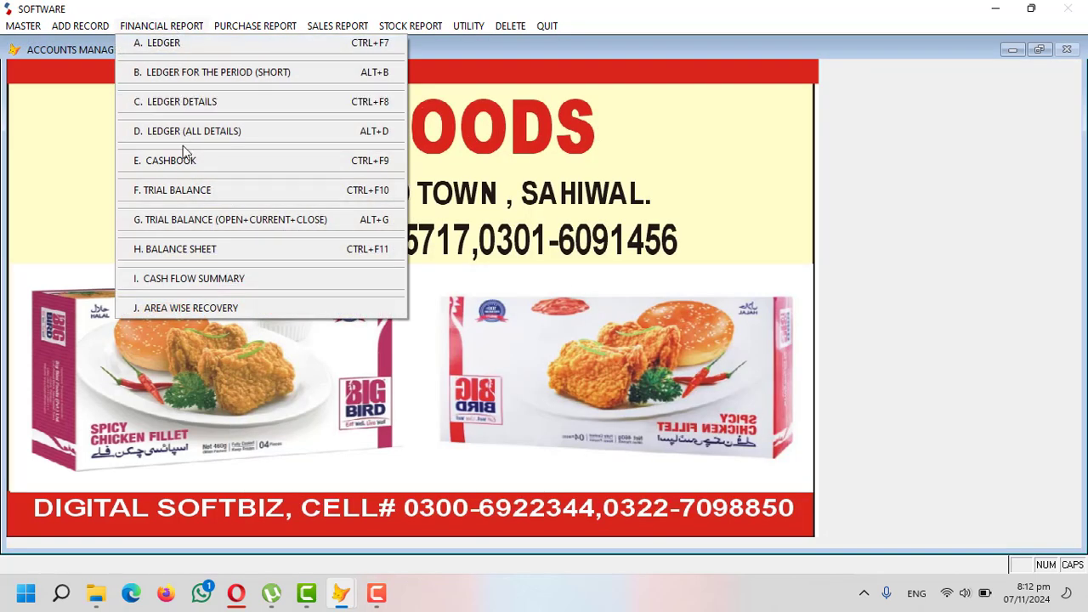
left_click(187, 46)
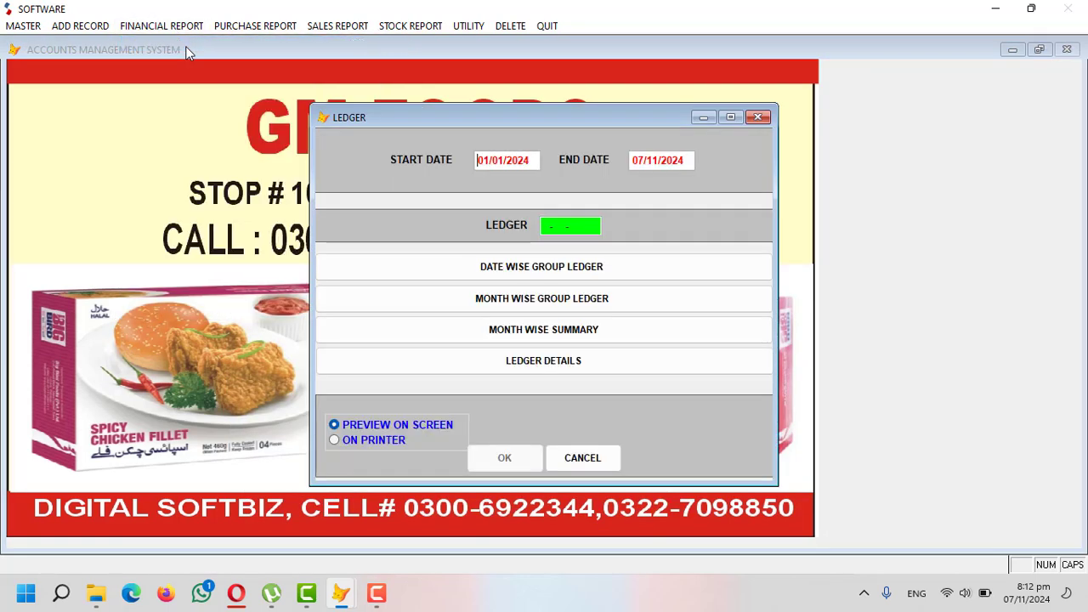
type("MCB")
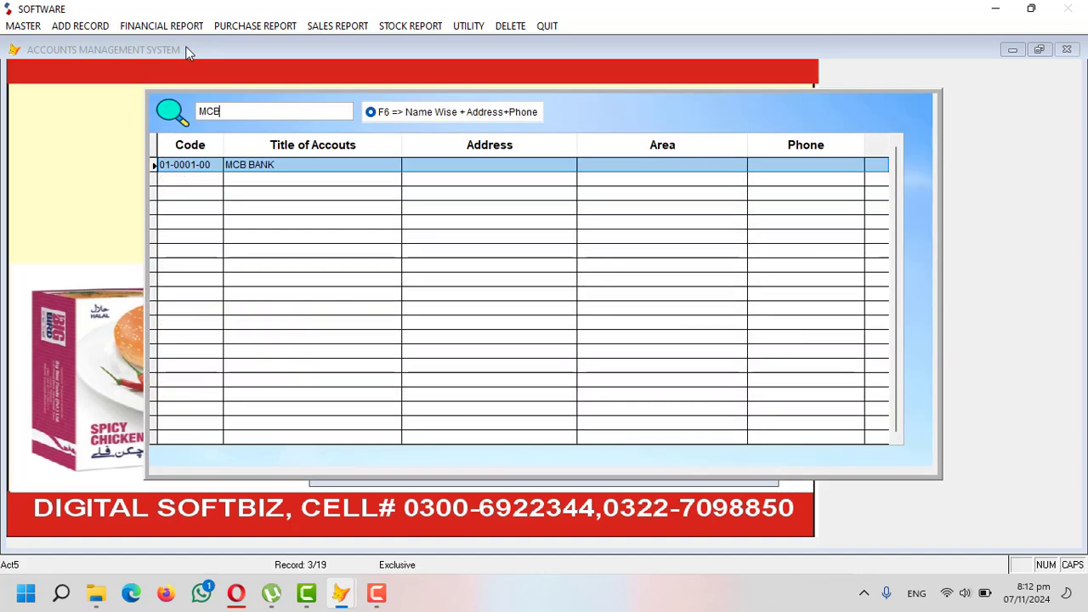
key("Return")
key("Return")
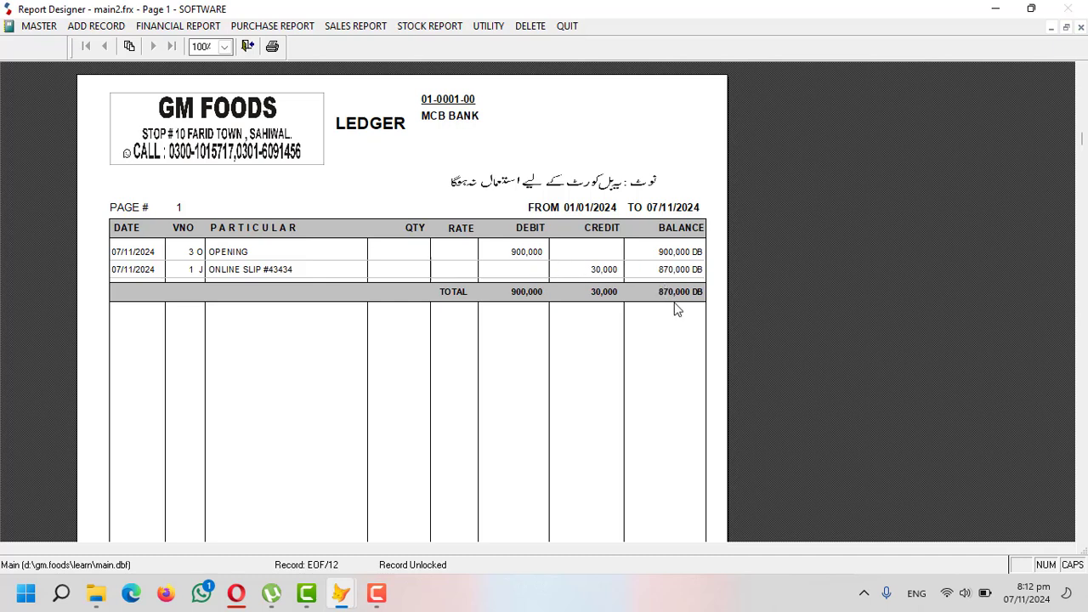
key("Escape")
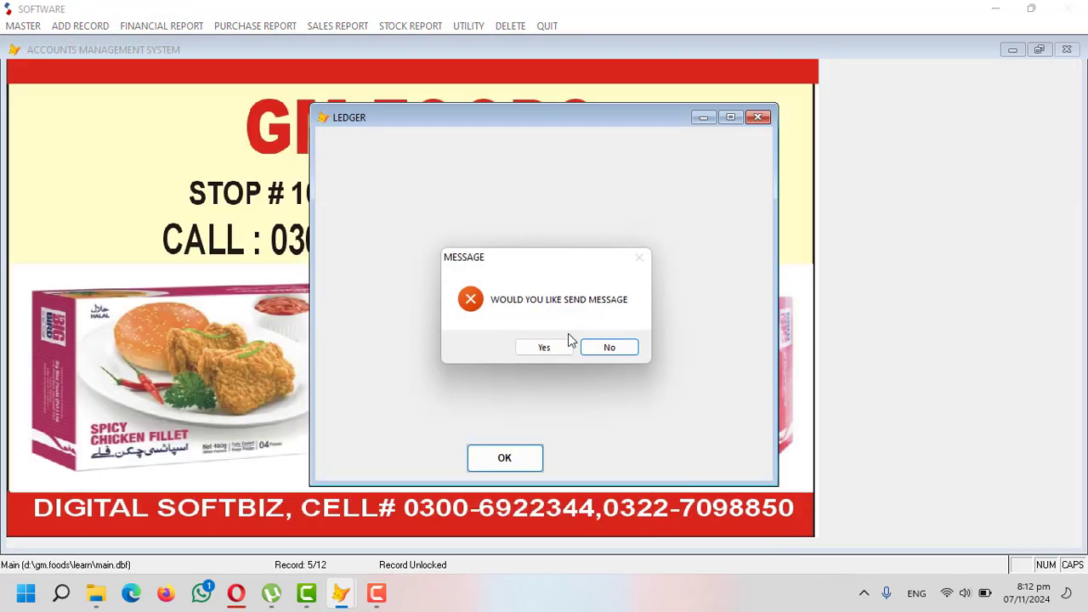
left_click(598, 347)
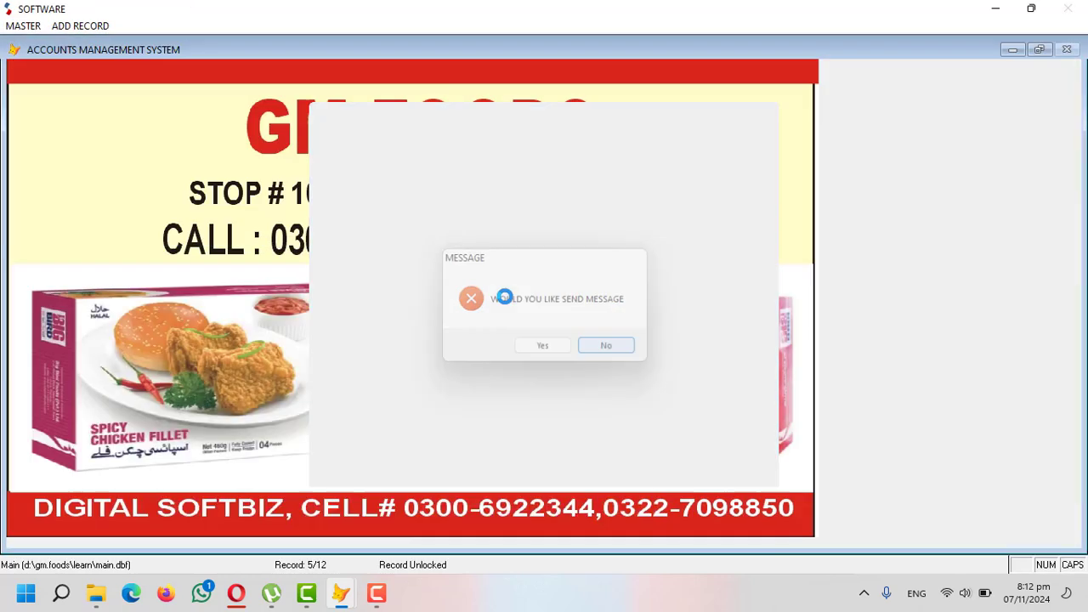
left_click(161, 26)
left_click(171, 39)
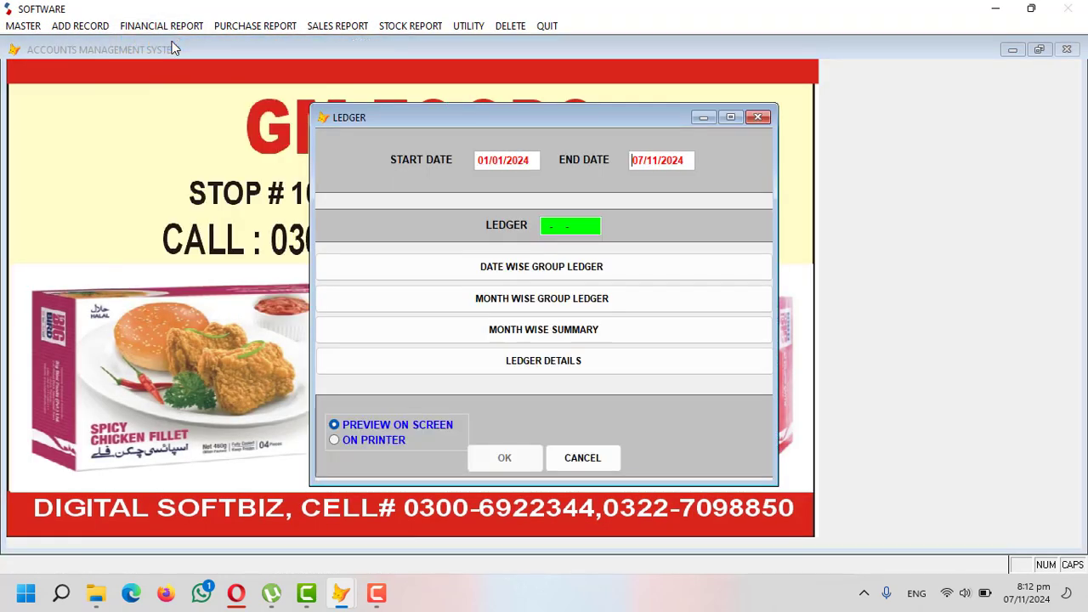
key("Return")
type("usm")
key("Return")
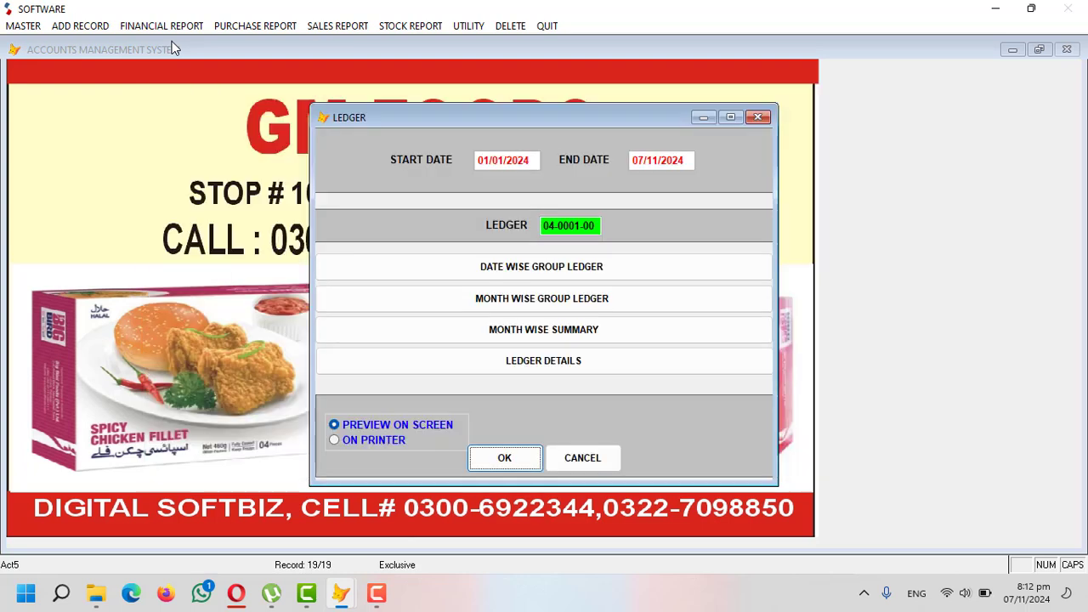
key("Return")
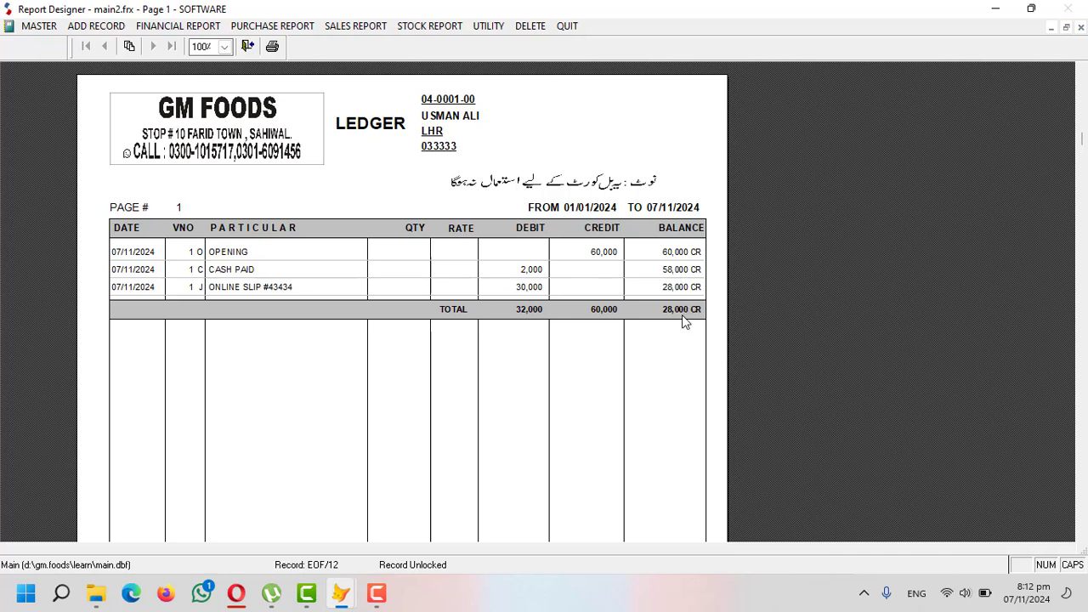
key("Escape")
left_click(615, 345)
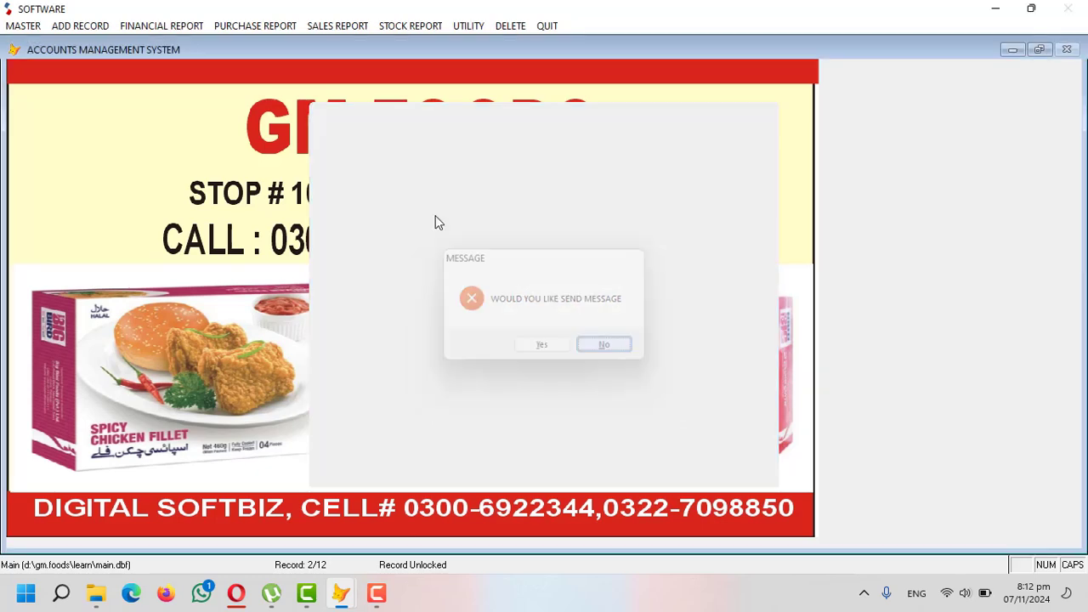
left_click(63, 26)
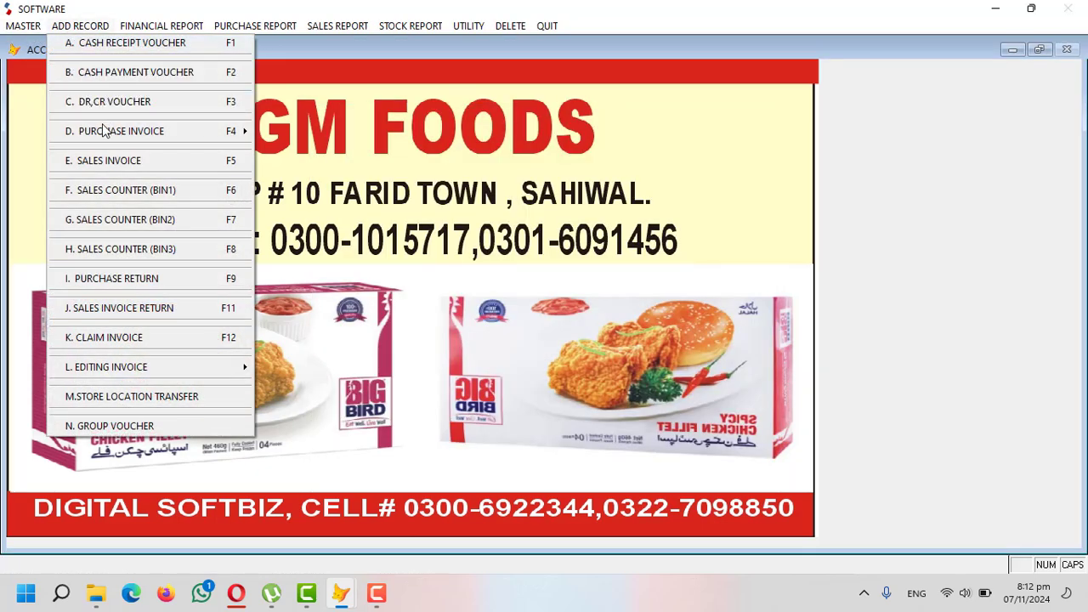
- Add and save a company profile named BIG BIRD
mouse_move(111, 136)
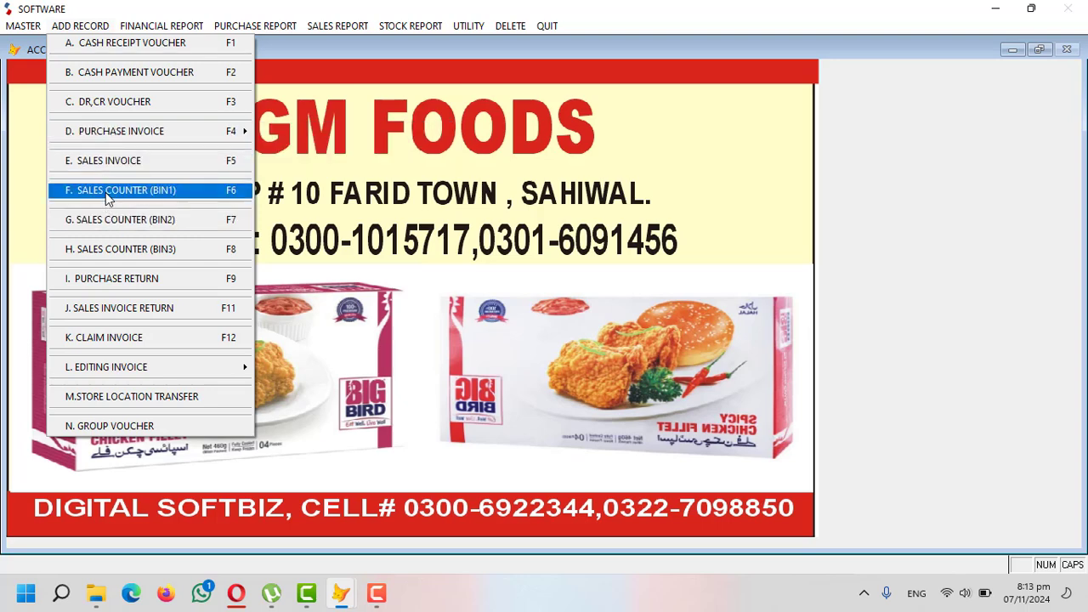
mouse_move(23, 26)
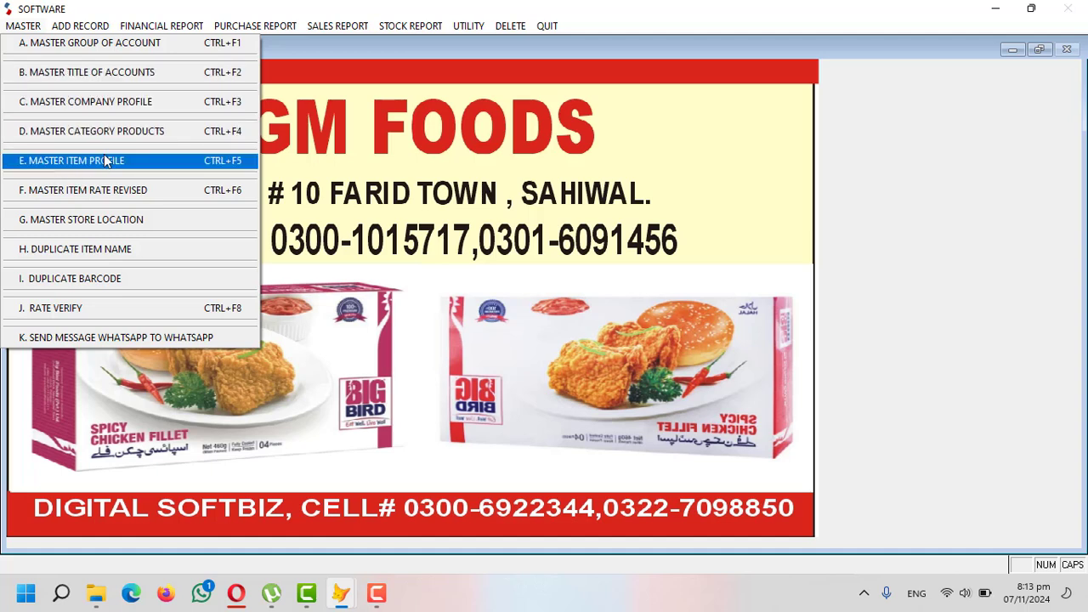
left_click(104, 103)
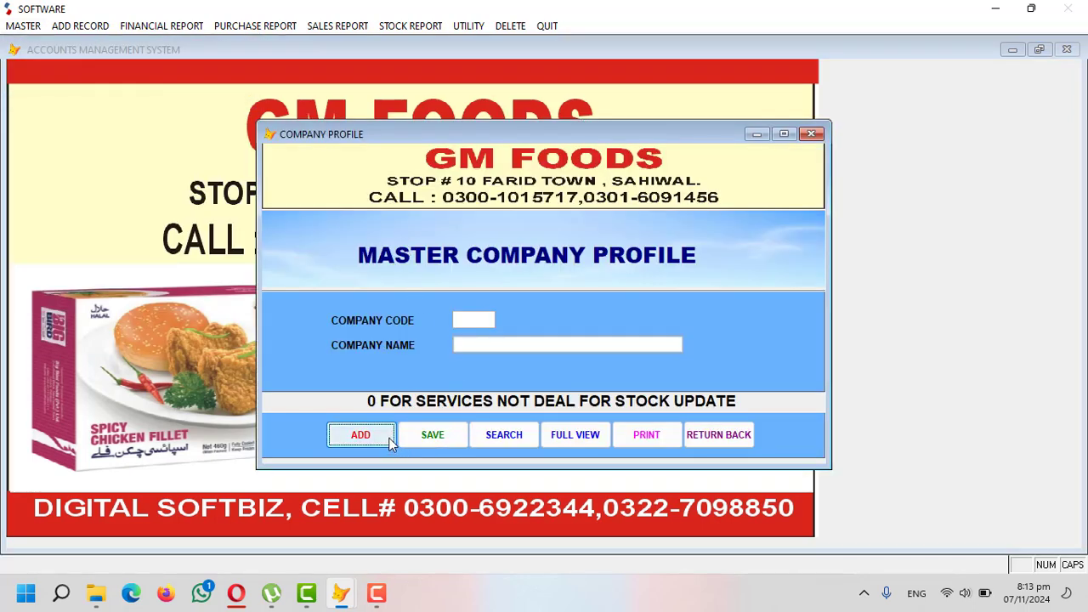
left_click(390, 443)
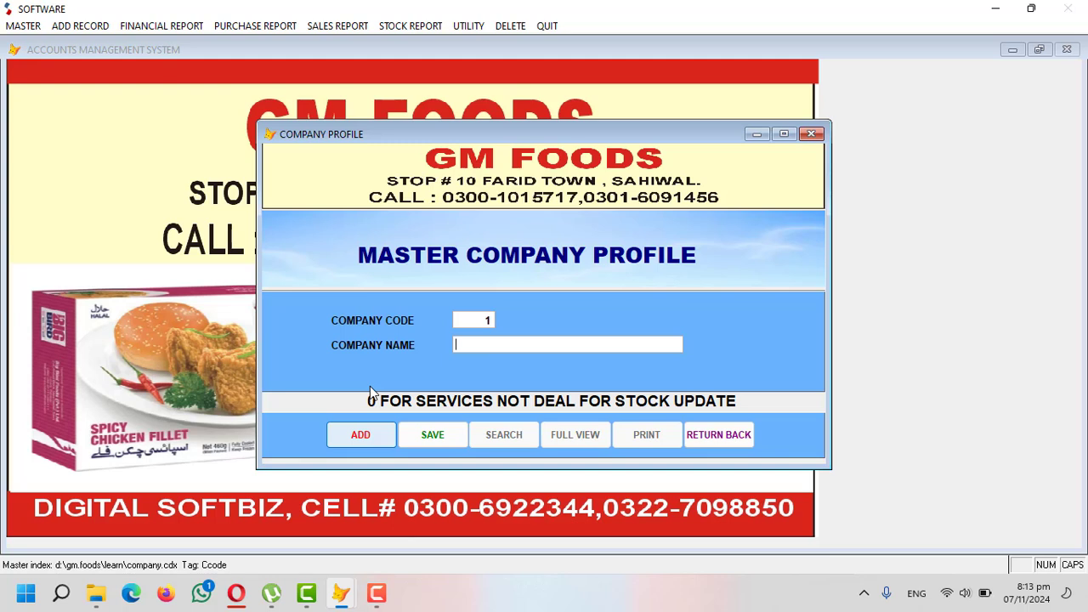
type("BIG BIRD")
key("Return")
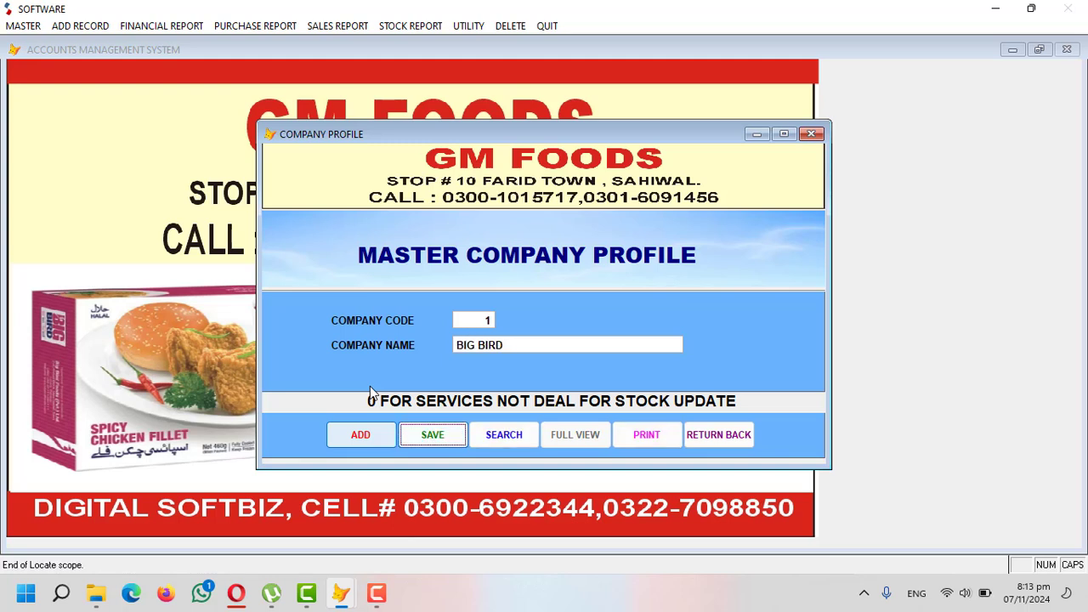
- Add the company M&N as code 2 and close the company profile form
key("Return")
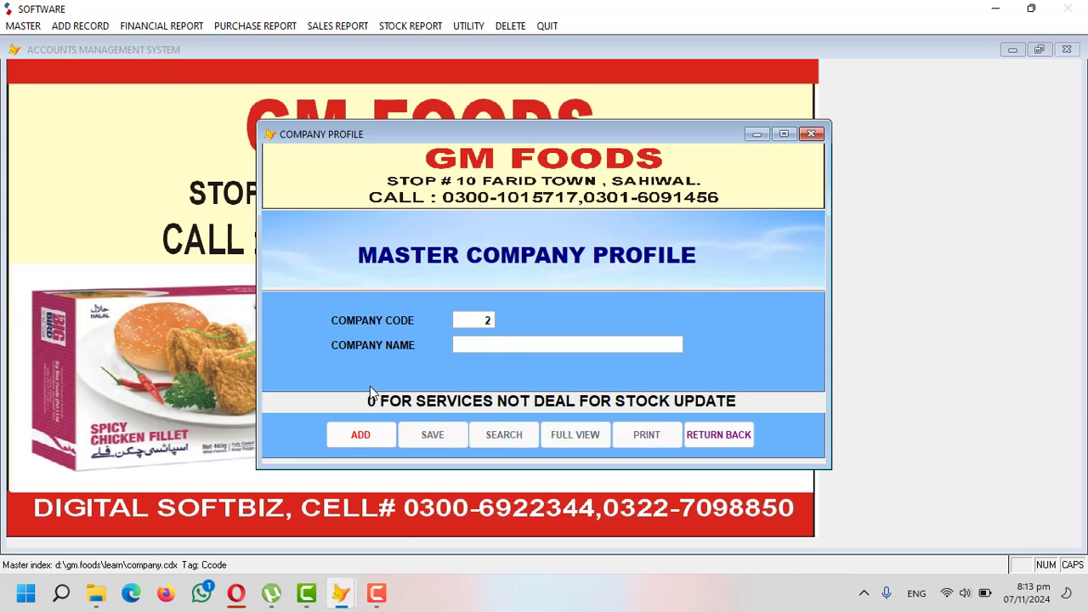
type("N")
key("BackSpace")
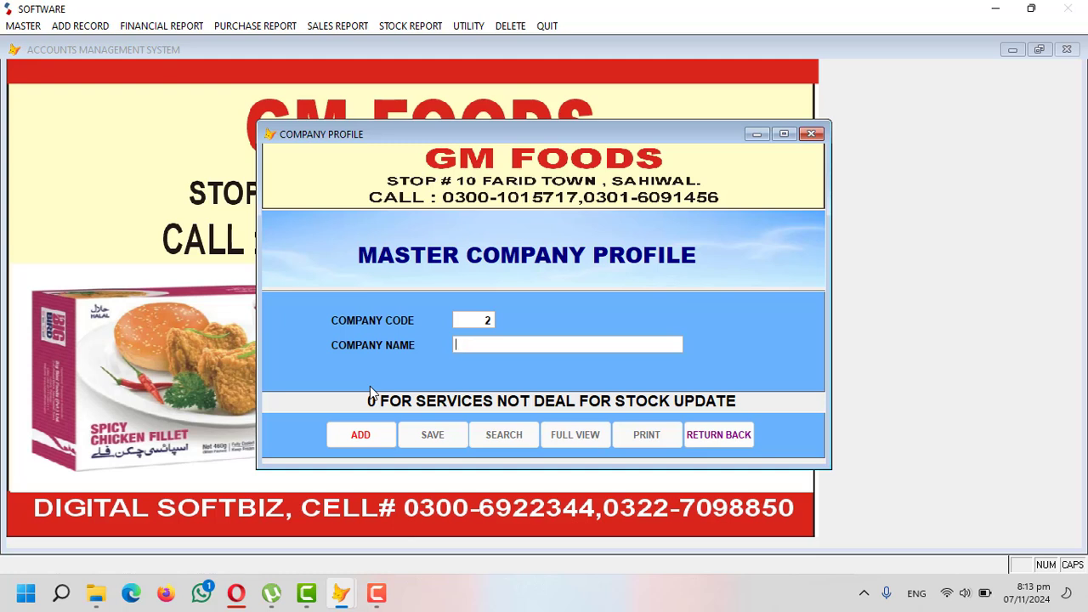
type("M&N")
key("Return")
key("Return")
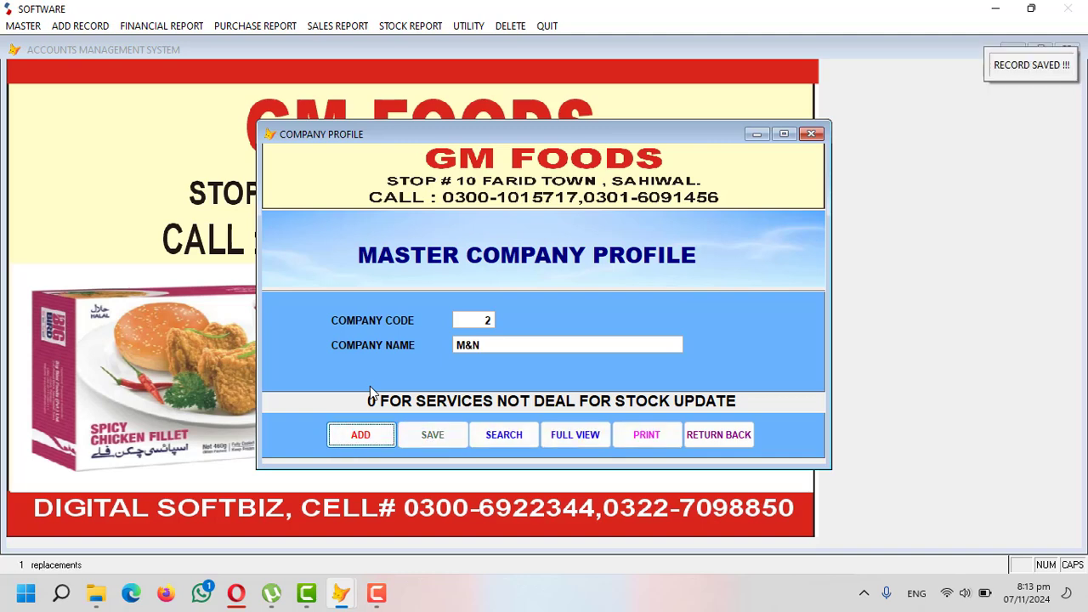
left_click(741, 436)
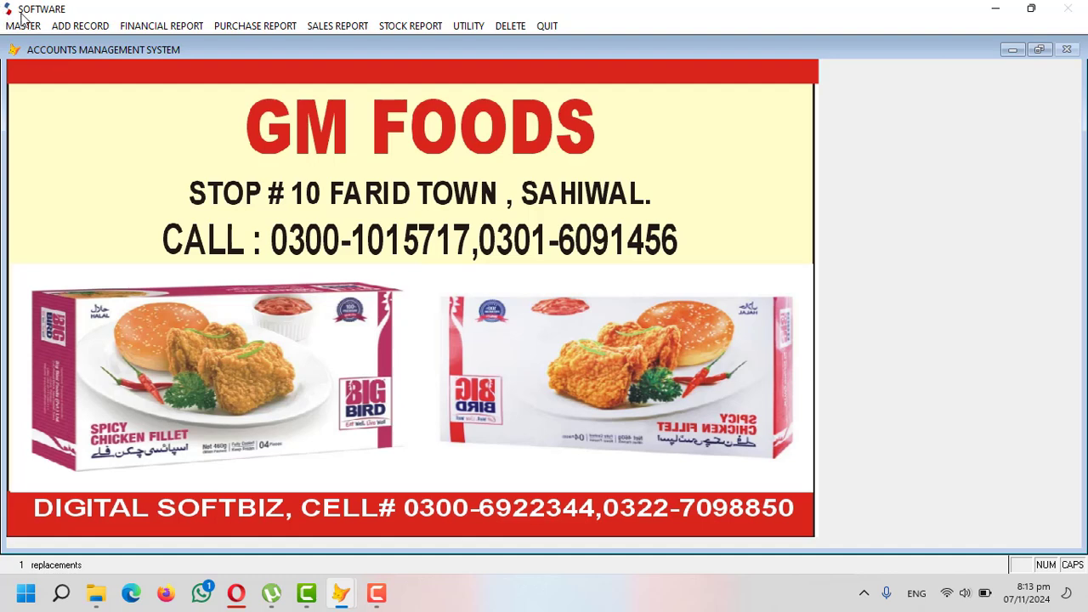
- Add product categories NUGGETS and CHICKEN ROLLS
left_click(24, 19)
left_click(51, 114)
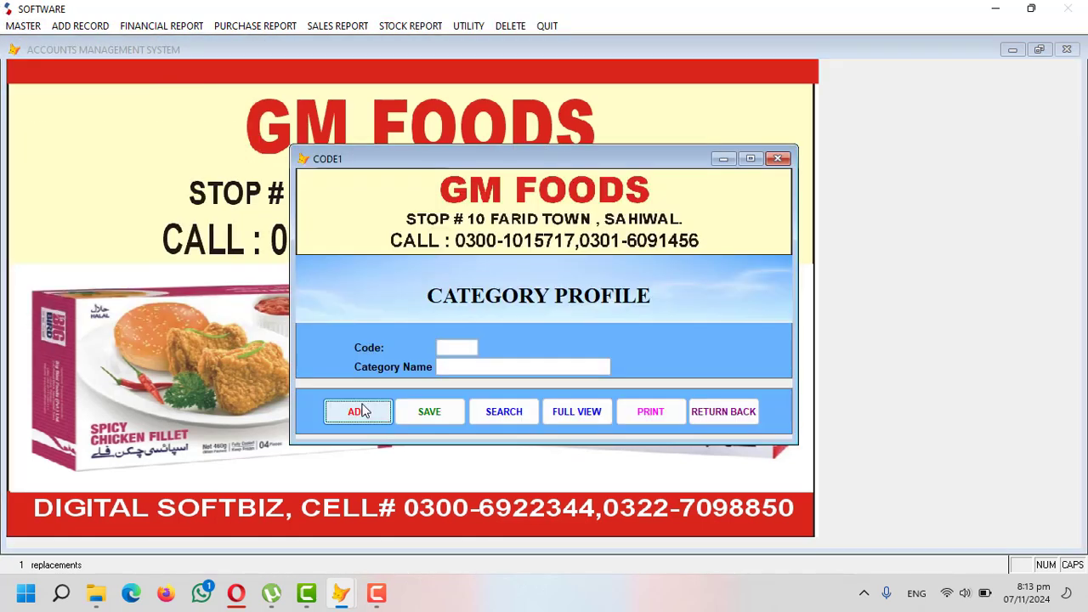
left_click(359, 412)
type("N")
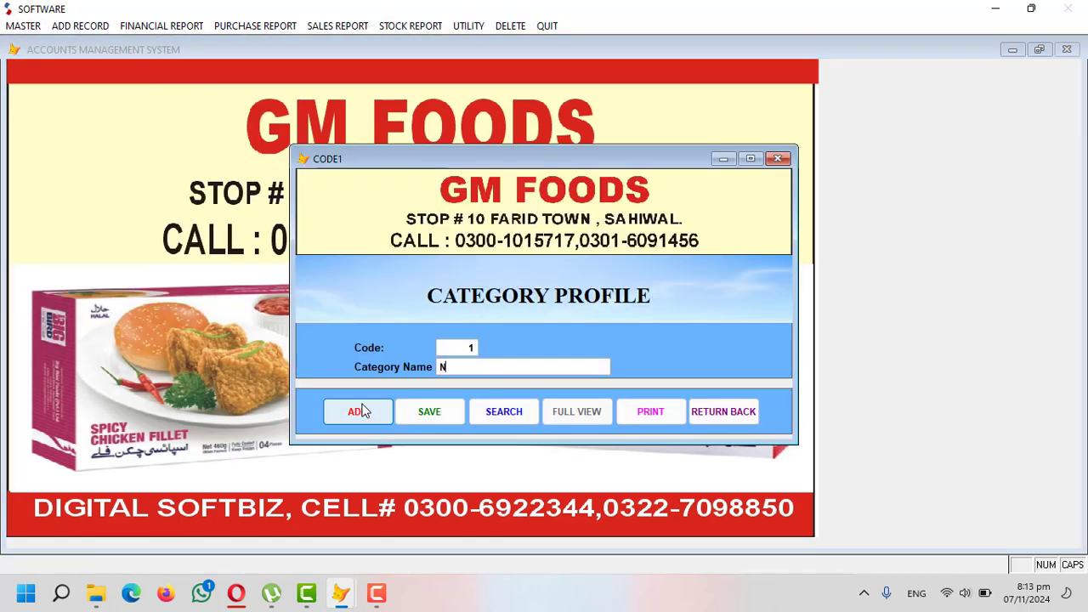
type("UGGETS")
key("Return")
left_click(359, 412)
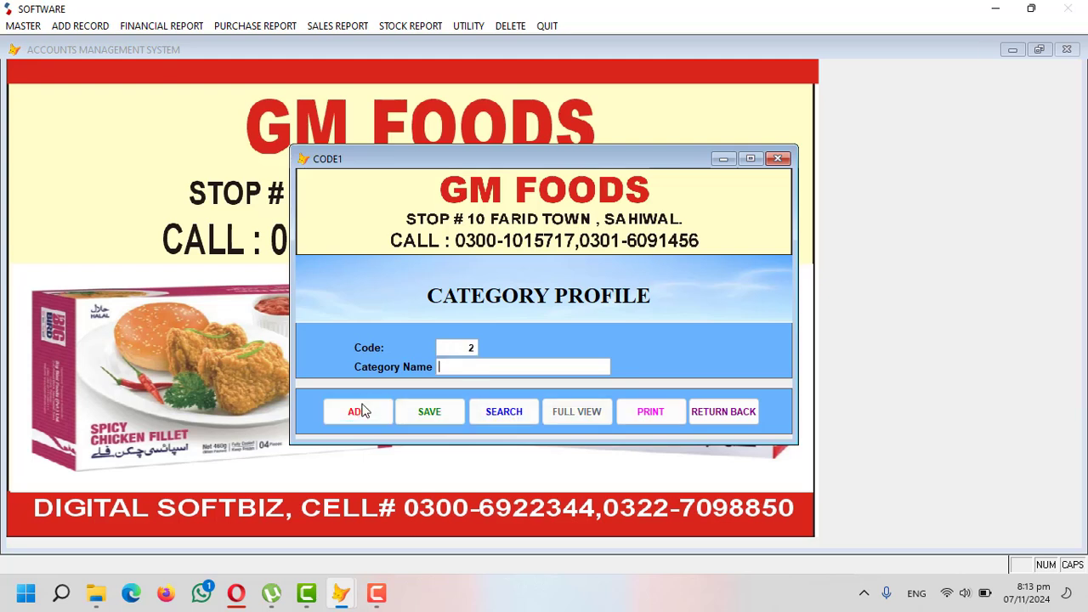
type("CHICKEN ROLLS")
key("Return")
- Add product categories CHICKEN BALLS and FRIES (code 4)
left_click(360, 412)
type("CHICKEN BALLS")
key("Return")
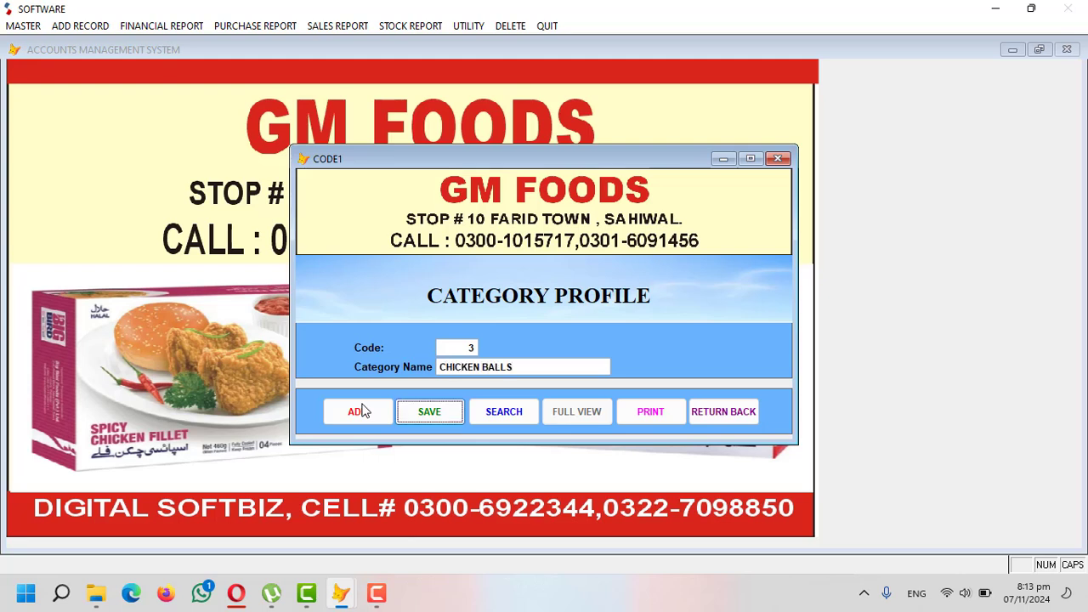
key("Return")
left_click(360, 411)
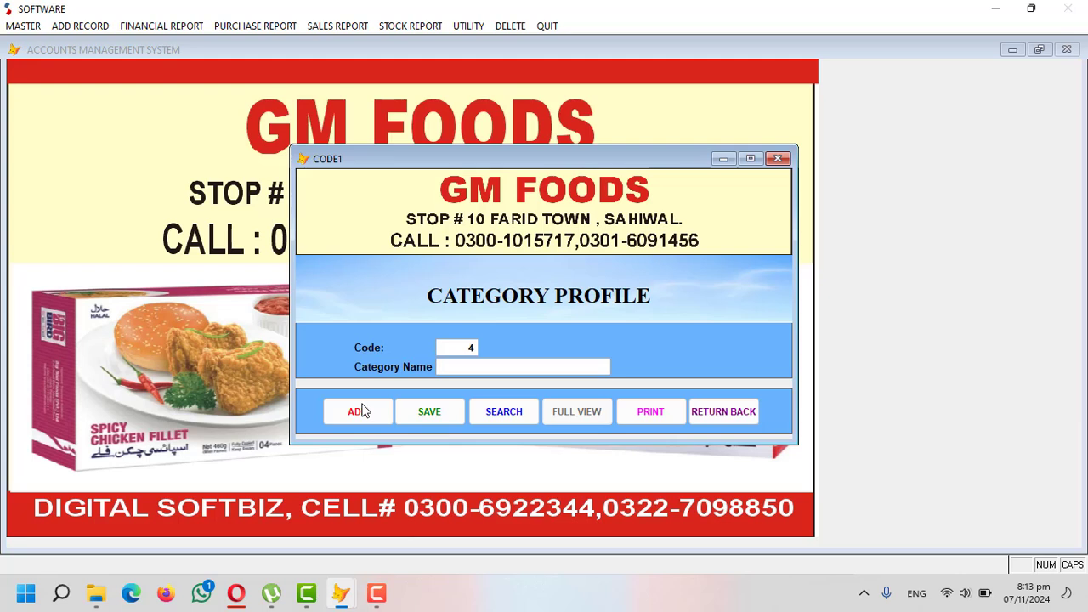
type("FRIES")
key("Return")
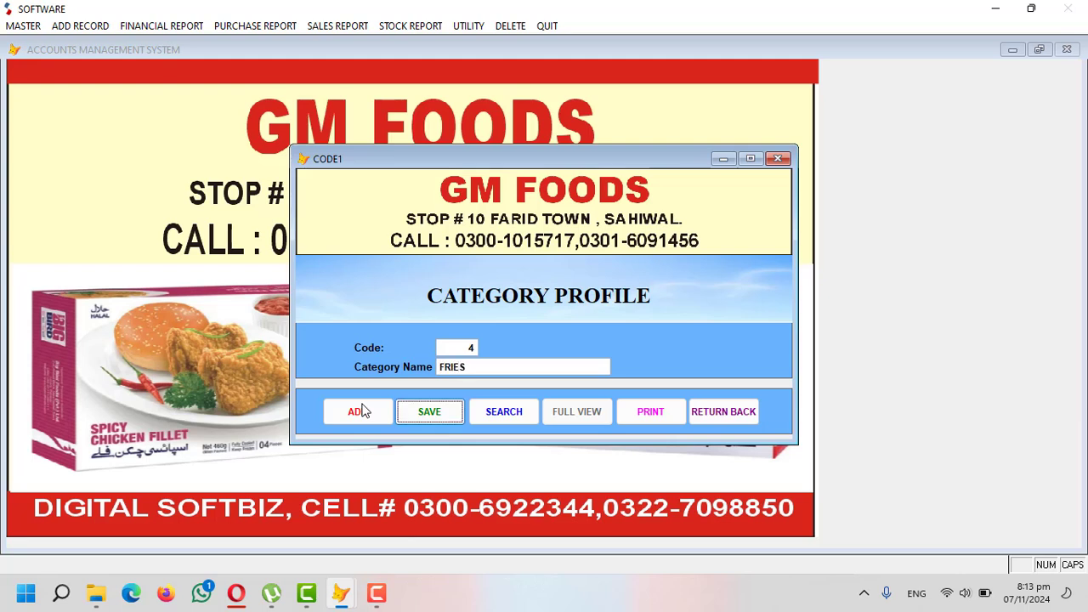
key("Return")
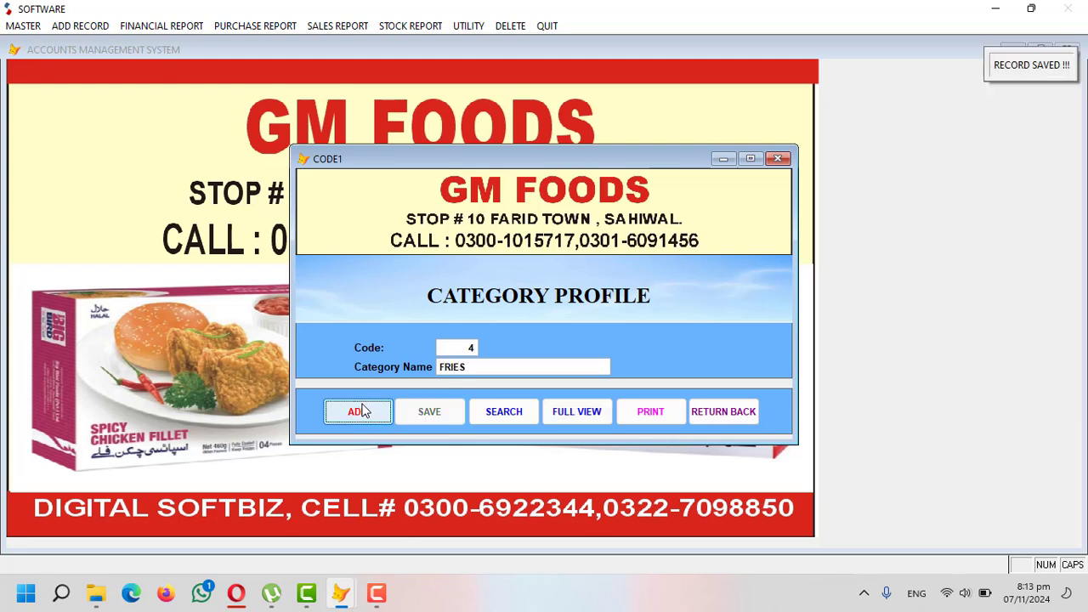
- Save BURGER BUN as category code 5 and close the category profile
left_click(360, 412)
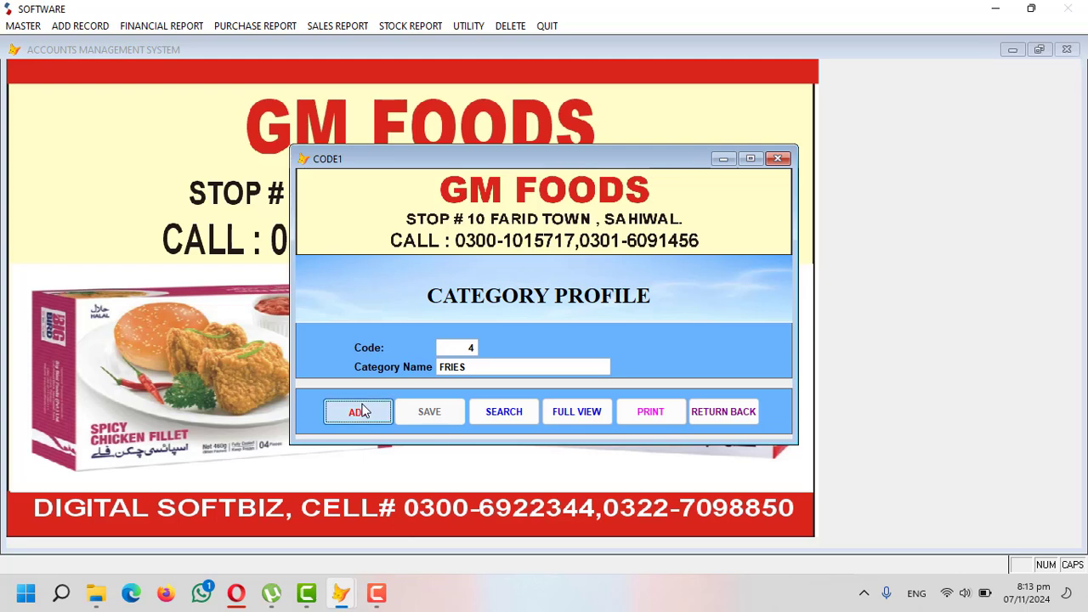
type("BURGER BUN")
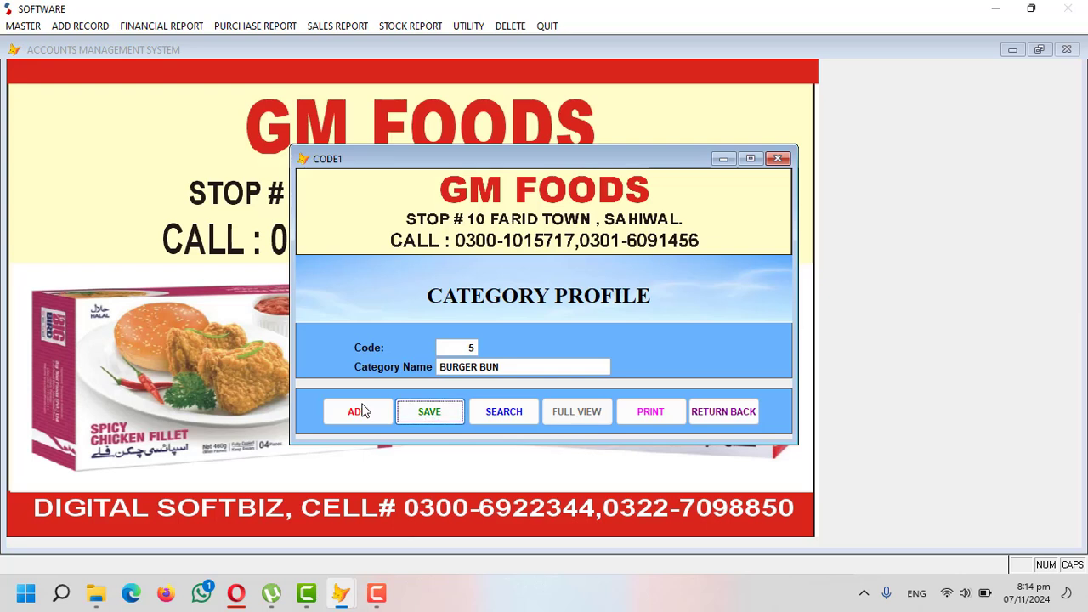
left_click(357, 413)
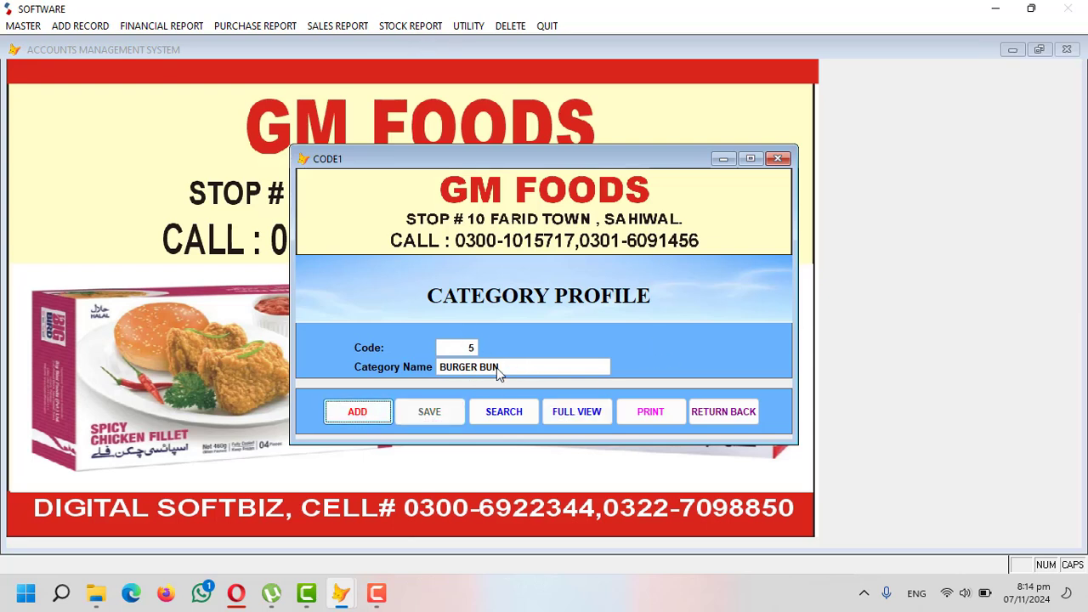
left_click(709, 411)
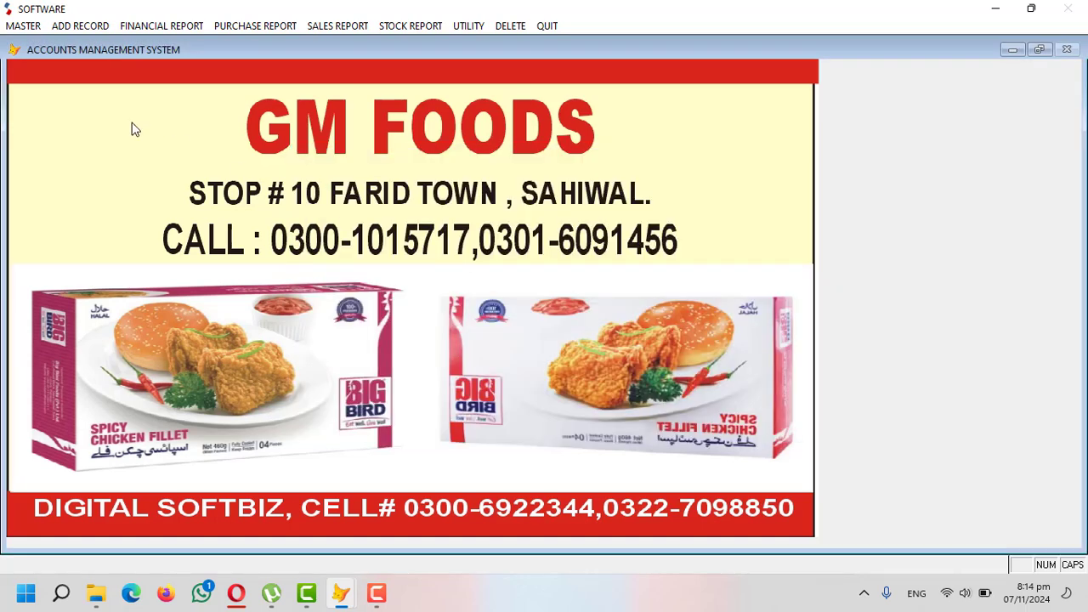
- Start a new item profile with item code 0001
left_click(36, 25)
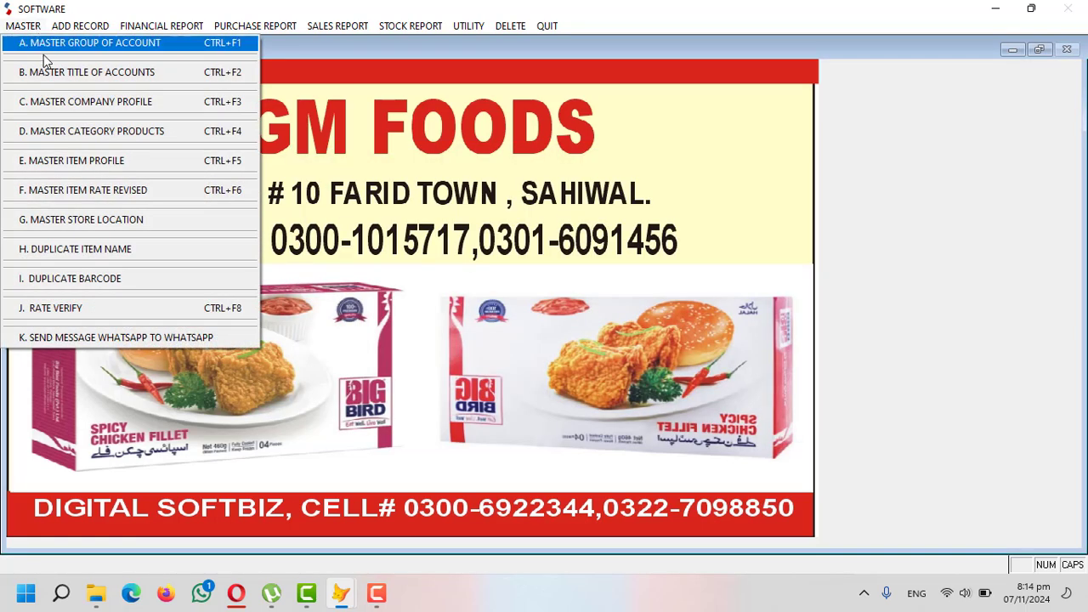
left_click(91, 160)
left_click(328, 517)
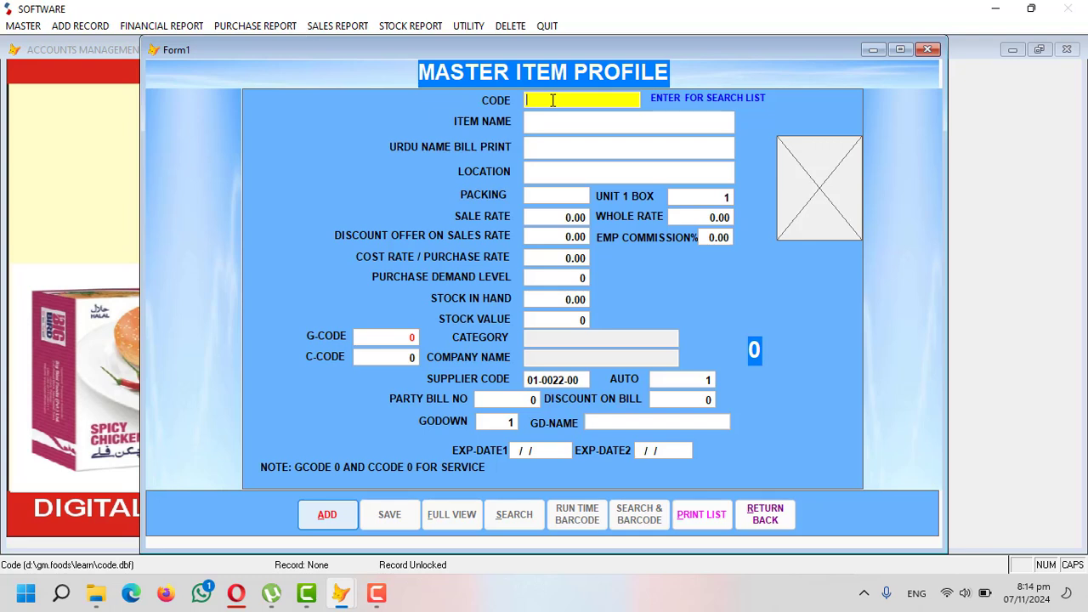
type("0000AAAA")
key("shift+Right")
key("shift+Right")
key("shift+Right")
key("shift+Right")
key("BackSpace")
key("BackSpace")
key("BackSpace")
key("BackSpace")
type("001")
key("shift+Left")
key("shift+Left")
key("shift+Left")
key("shift+Left")
key("BackSpace")
type("0001")
key("Return")
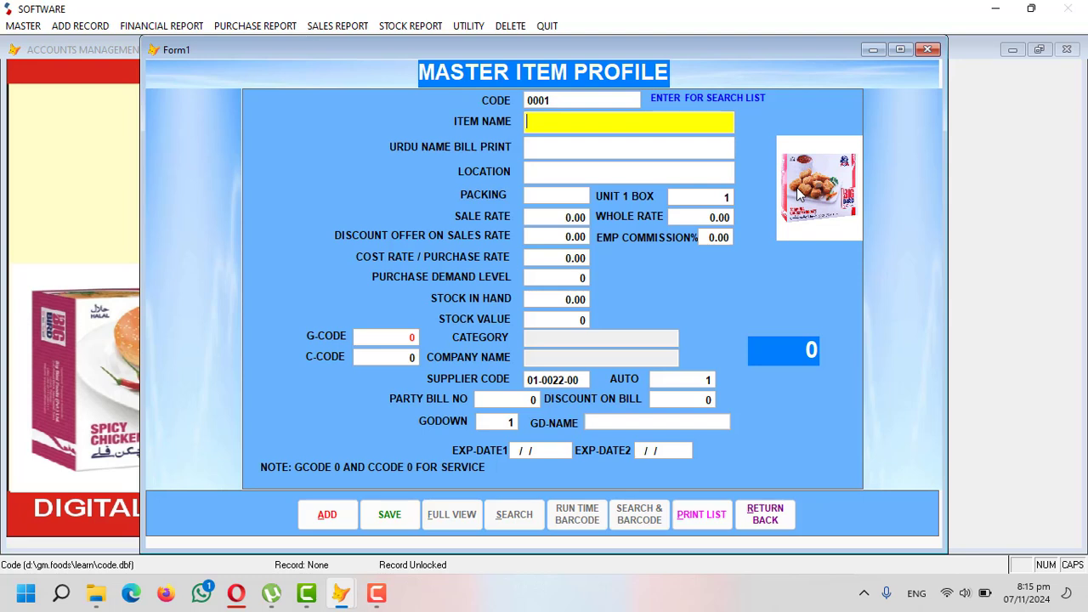
- Name the item BIG BIRD CHICKEN NUGGUTS with location LEFT RACK
type("N")
key("BackSpace")
type("BIG B")
type("IRD")
type(" NU")
key("BackSpace")
key("BackSpace")
type("C")
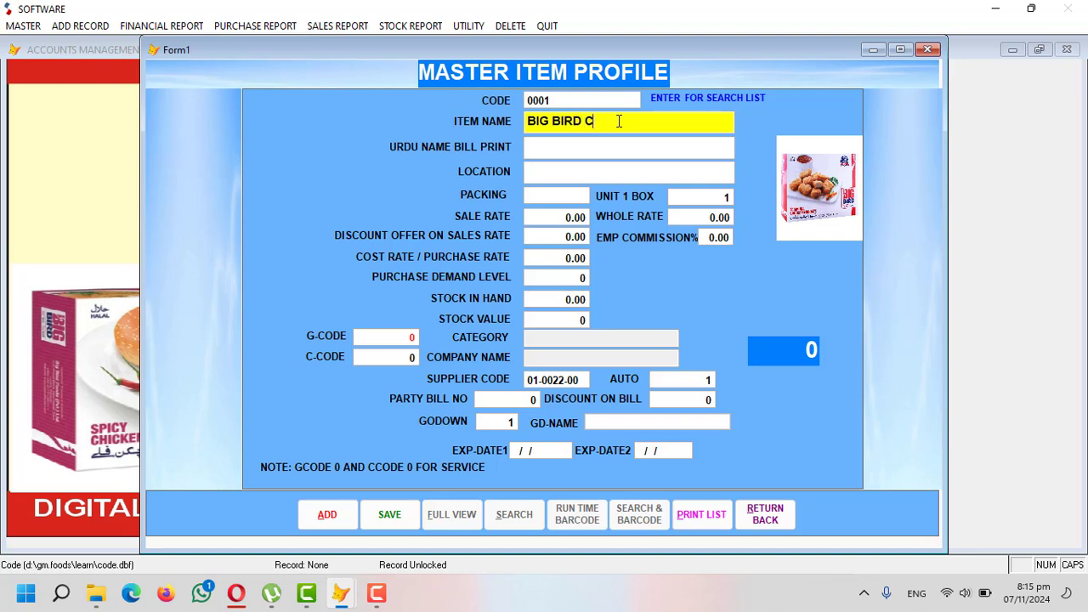
type("HICKEN NUGGUTS")
key("Return")
key("Return")
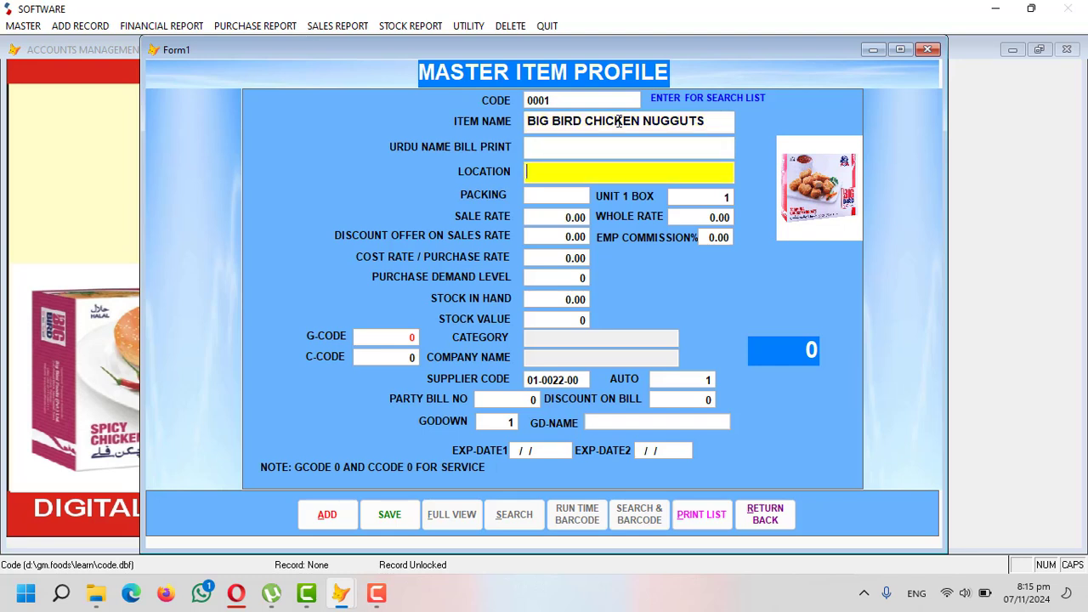
type("LEFT FRIGER")
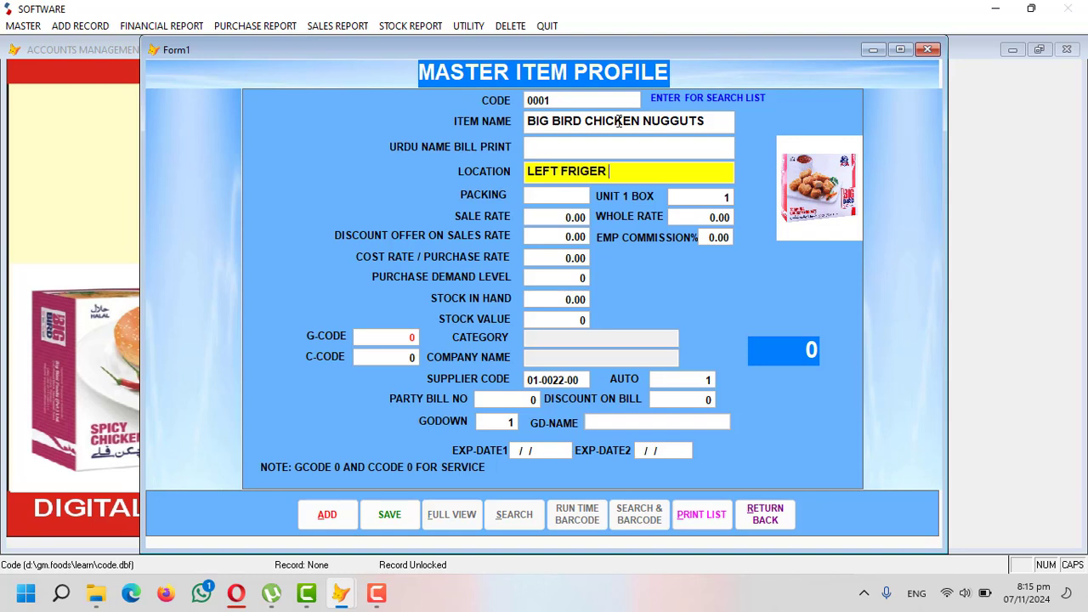
key("BackSpace")
key("BackSpace")
key("BackSpace")
key("BackSpace")
key("BackSpace")
key("BackSpace")
key("BackSpace")
type("RACK")
key("Return")
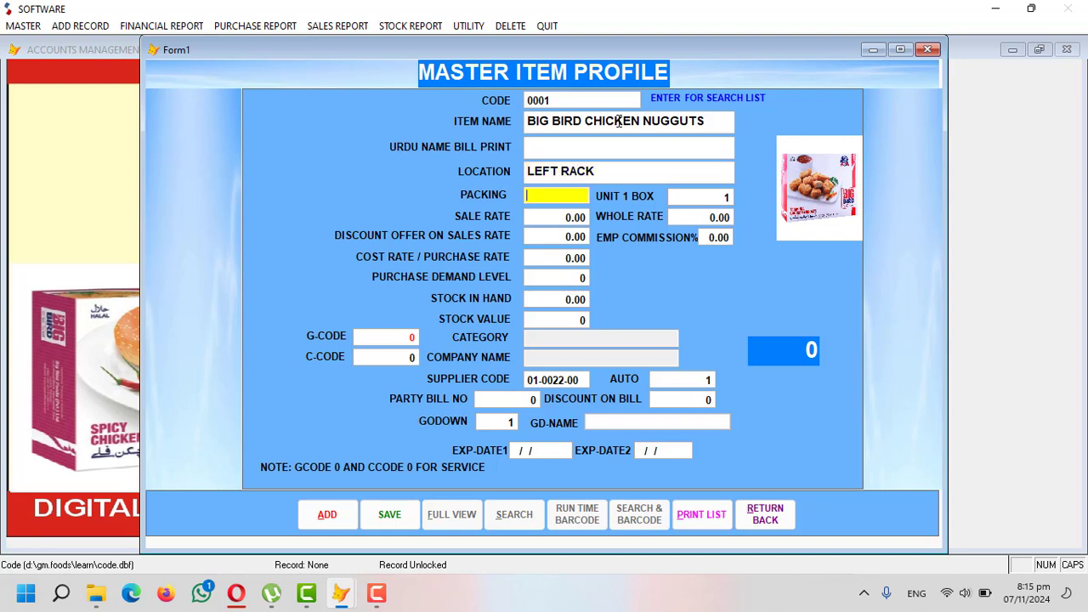
- Set packing 1, sale rate 1,500, wholesale rate 1,500 and zero sales discount
type("1")
key("Return")
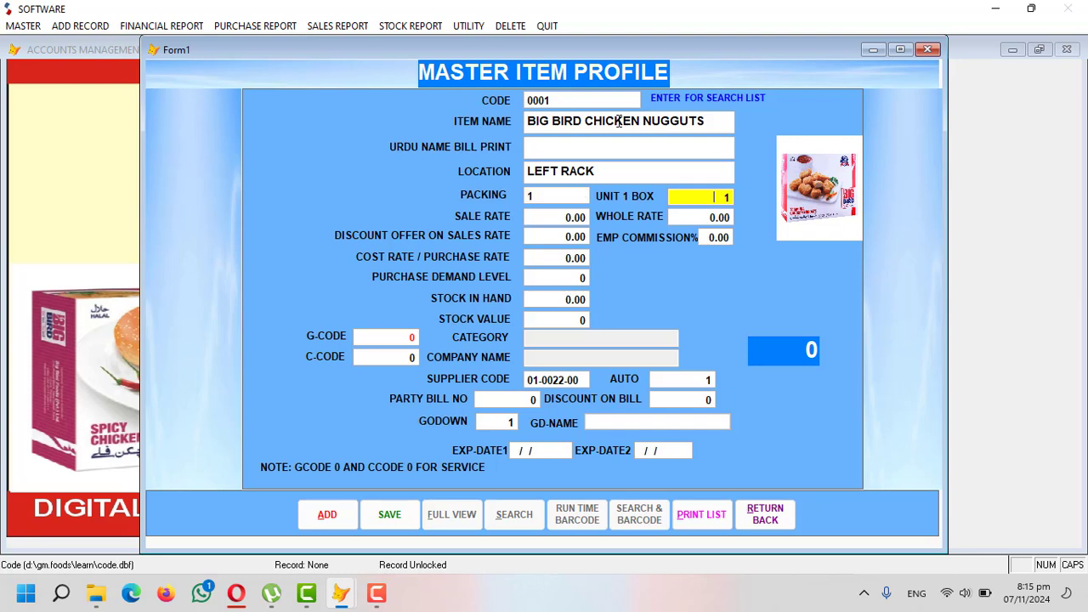
key("Return")
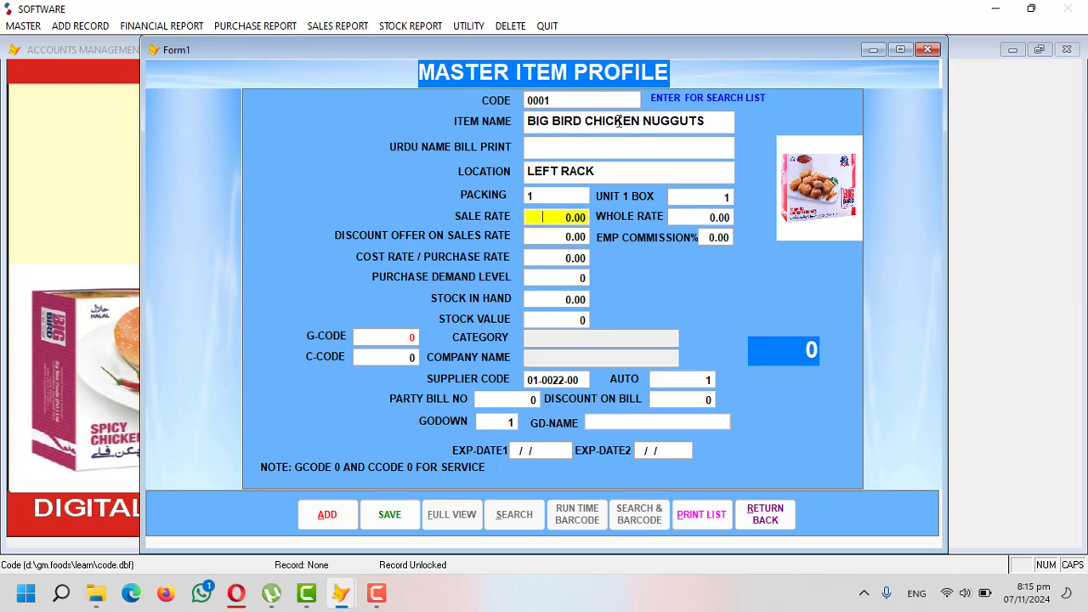
type("1500")
key("Return")
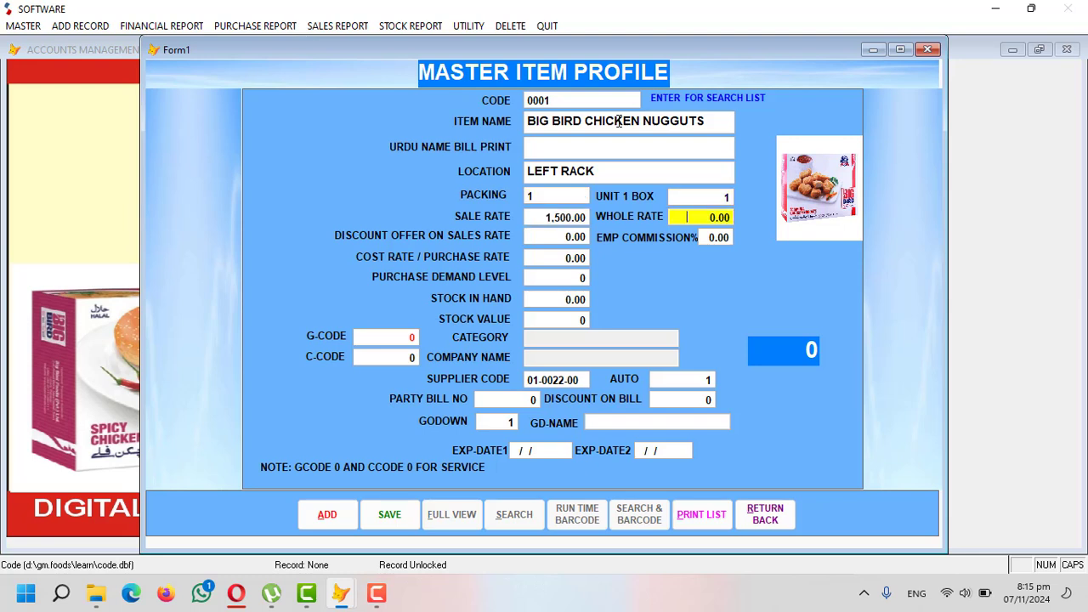
type("1500")
key("Return")
key("Return")
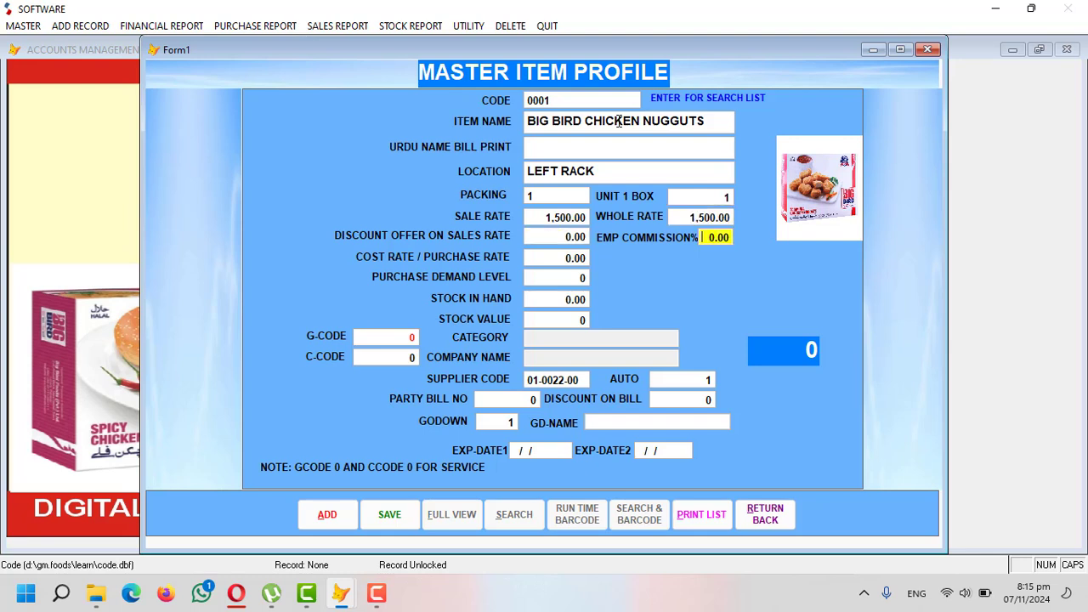
- Enter cost rate 1,100, purchase demand level 20 and 30 units in stock
key("Return")
type("1 ")
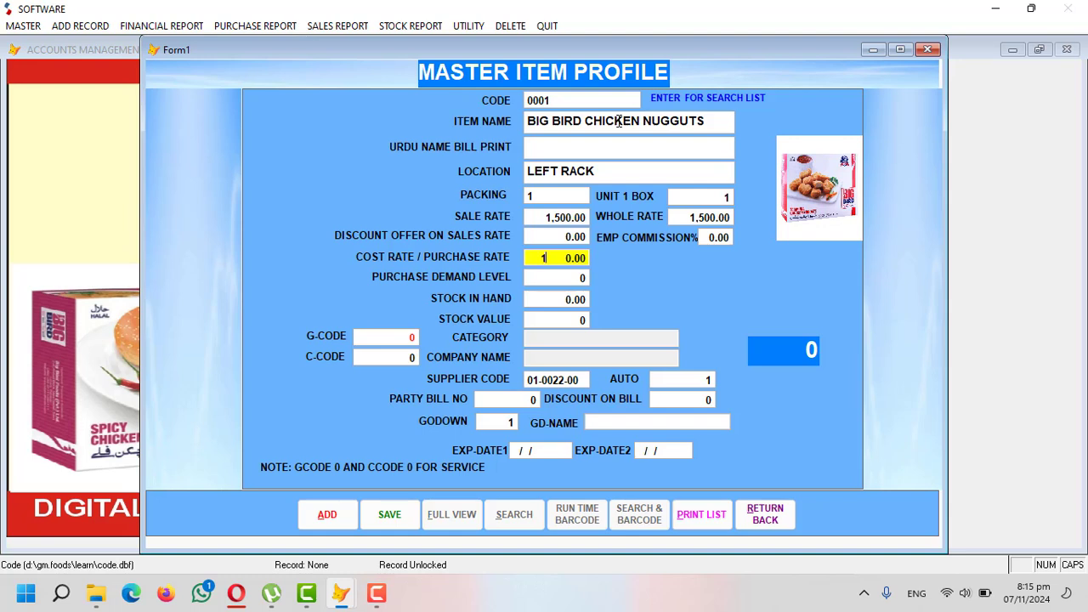
type("2")
key("BackSpace")
type("100")
key("Return")
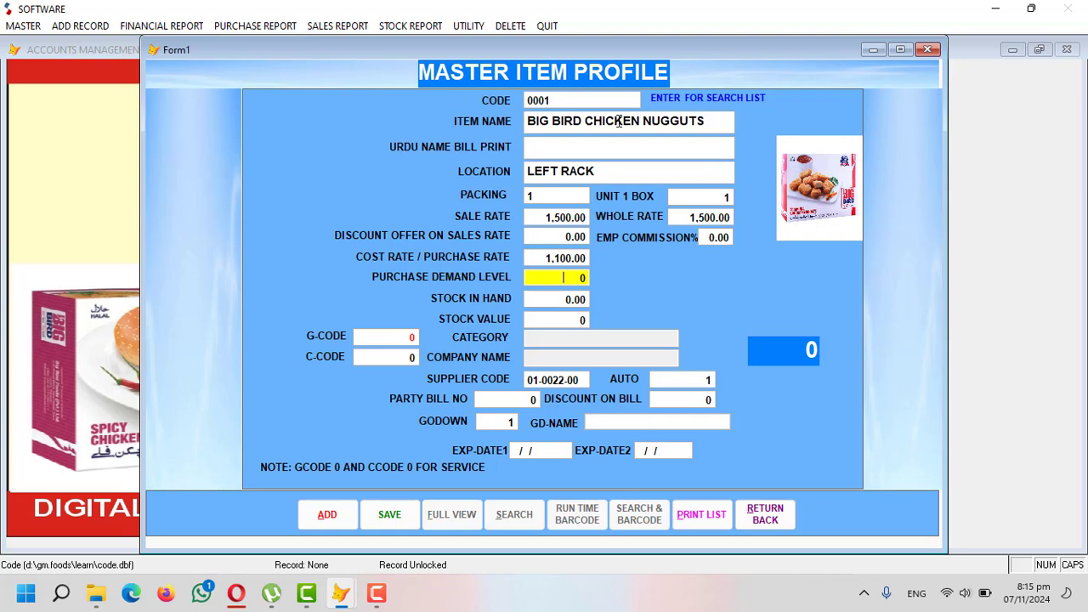
type("20")
key("Return")
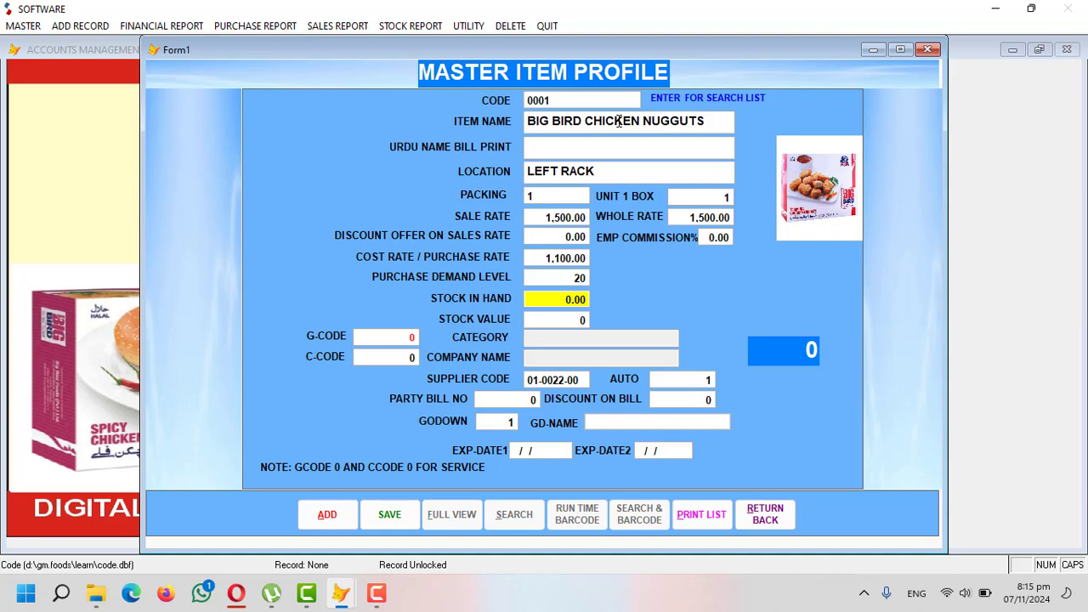
type("30")
key("Return")
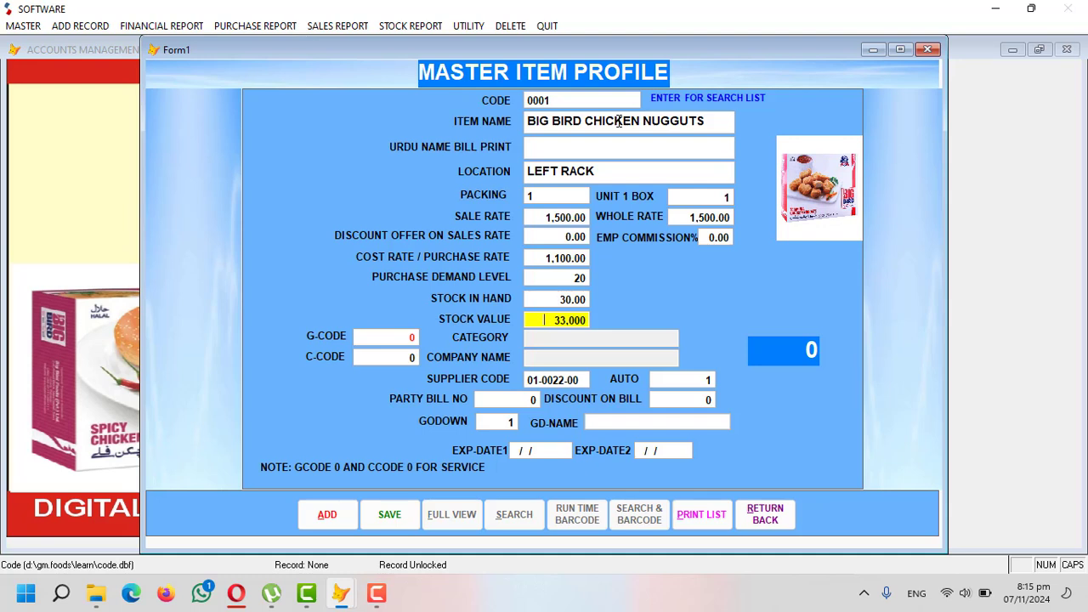
key("Return")
key("Return")
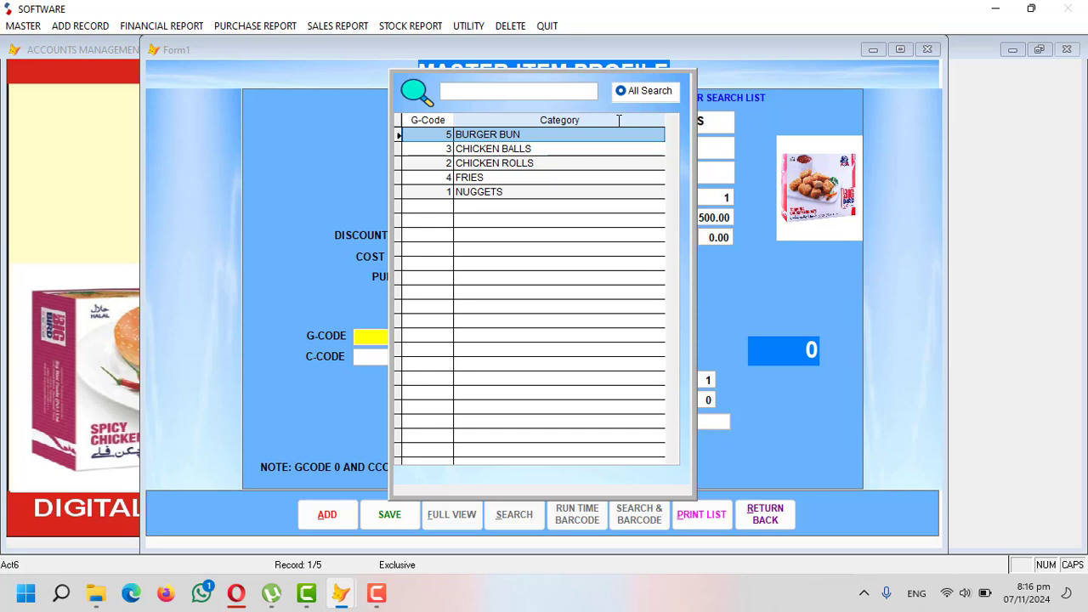
- Assign the item to category NUGGETS and company BIG BIRD
key("Down")
key("Down")
key("Up")
key("Up")
key("Down")
key("Down")
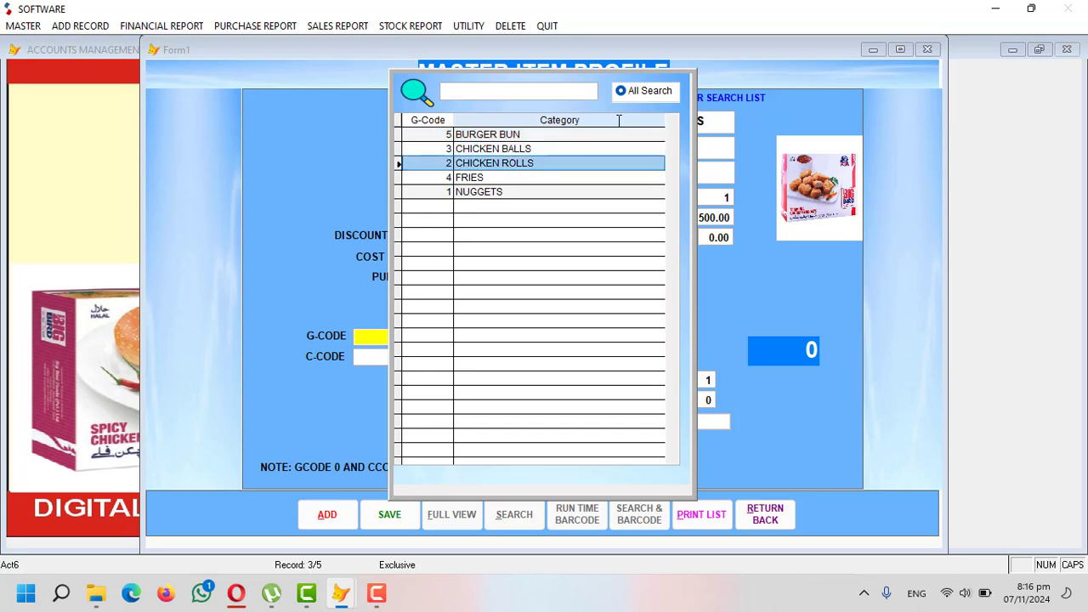
key("Down")
key("Down")
key("Return")
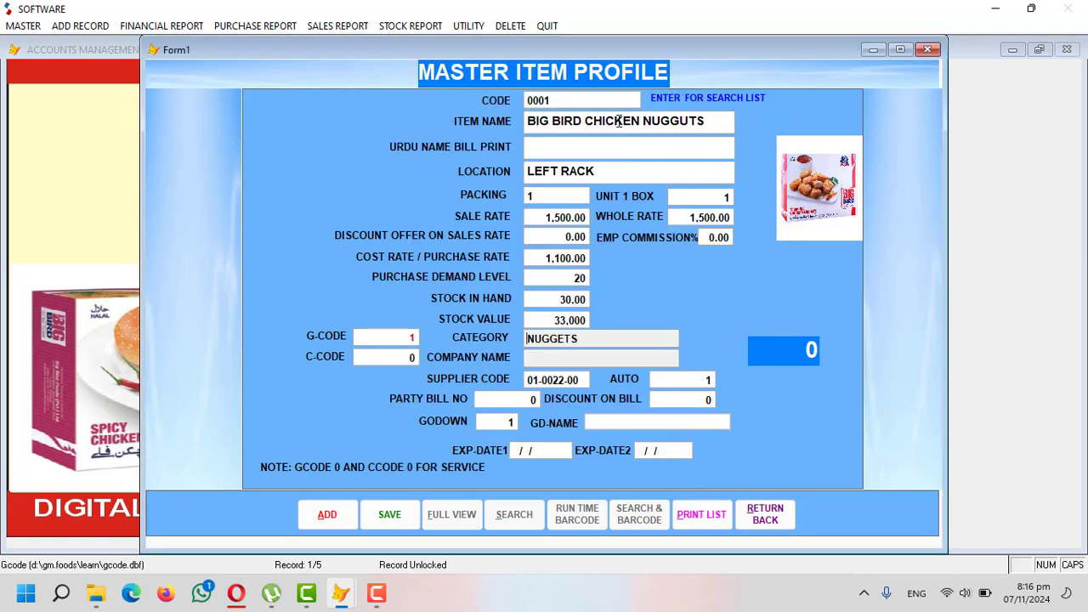
key("Return")
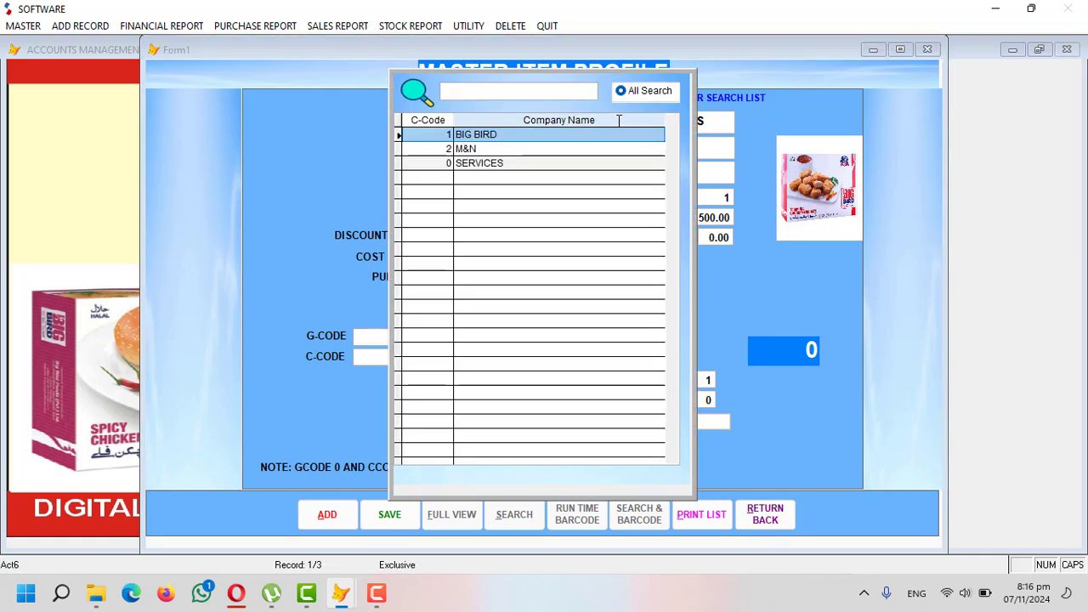
key("Down")
key("Up")
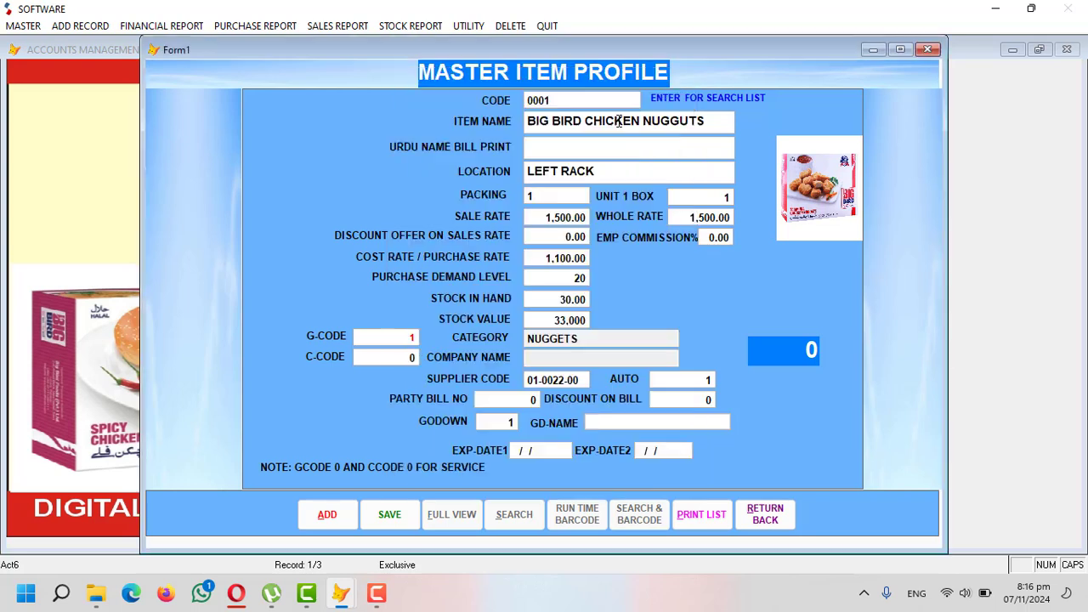
key("Return")
key("Return")
key("Return")
key("Return")
key("Return")
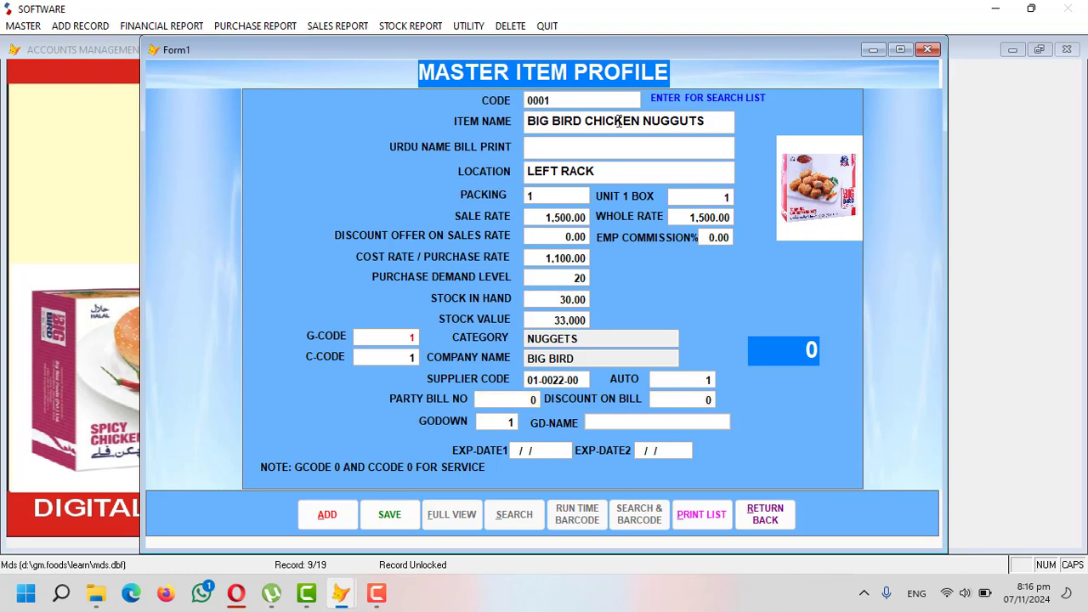
- Set the item's godown to 1, SHOP
key("Return")
key("Up")
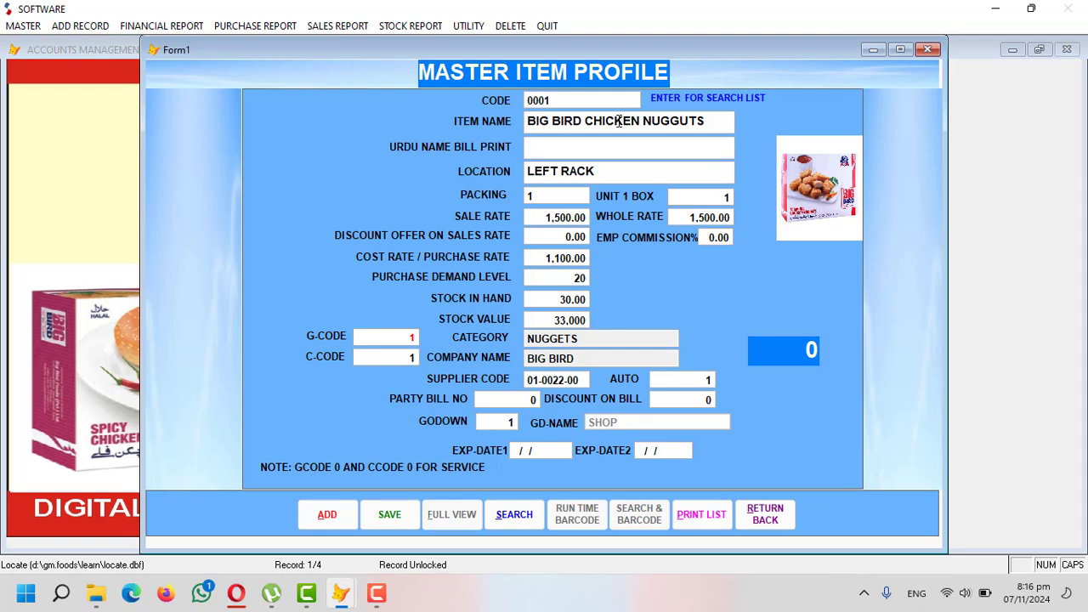
key("Return")
key("Down")
key("Down")
key("Down")
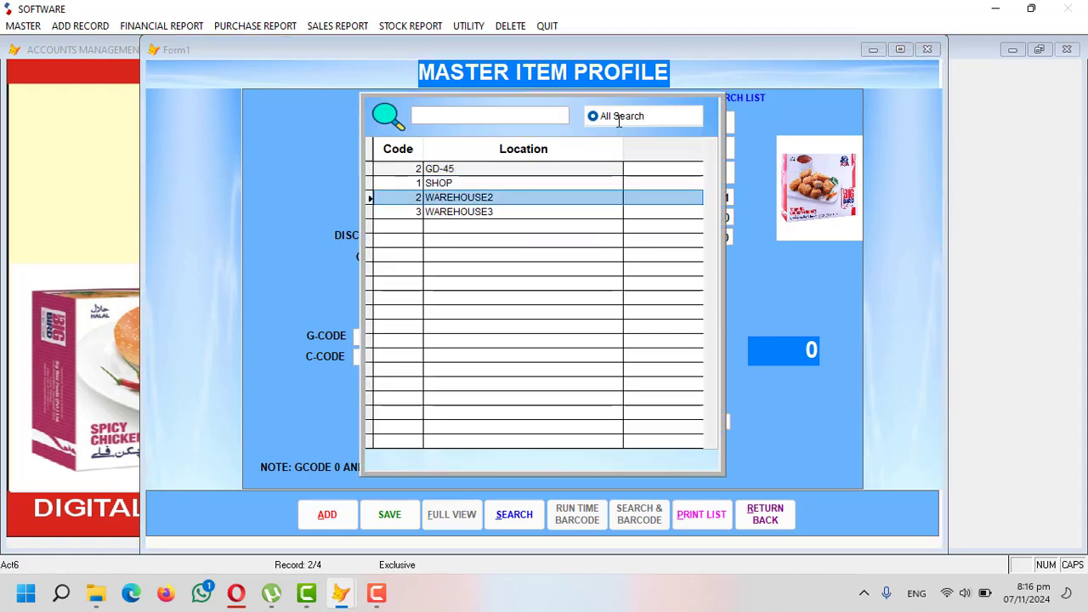
key("Up")
key("Up")
key("Return")
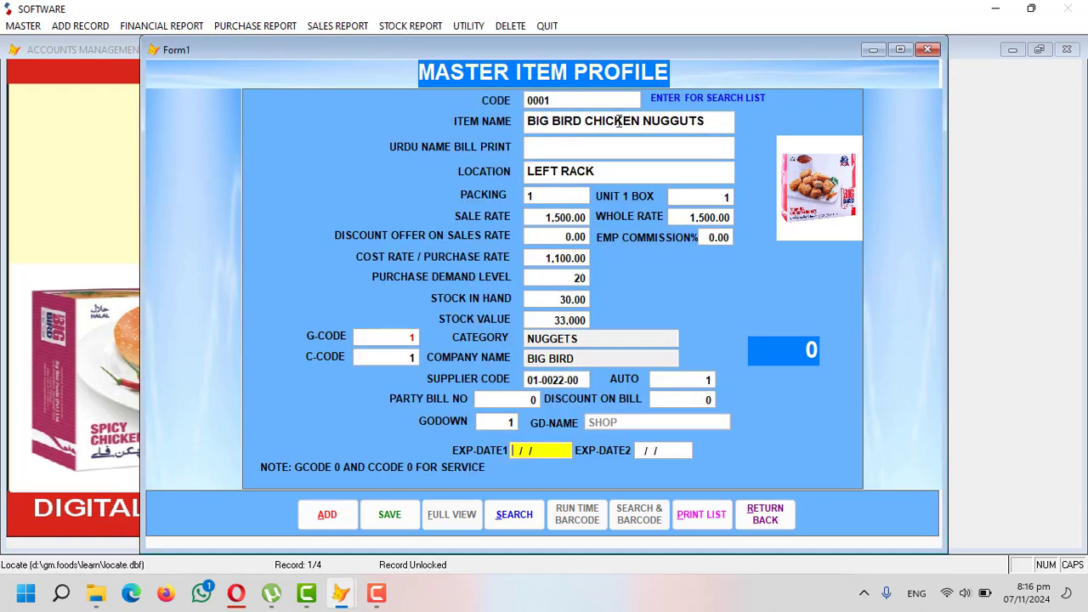
- Enter expiry date 31/12/2026 and save item 0001
type("311202")
key("BackSpace")
key("BackSpace")
type("2026")
key("Return")
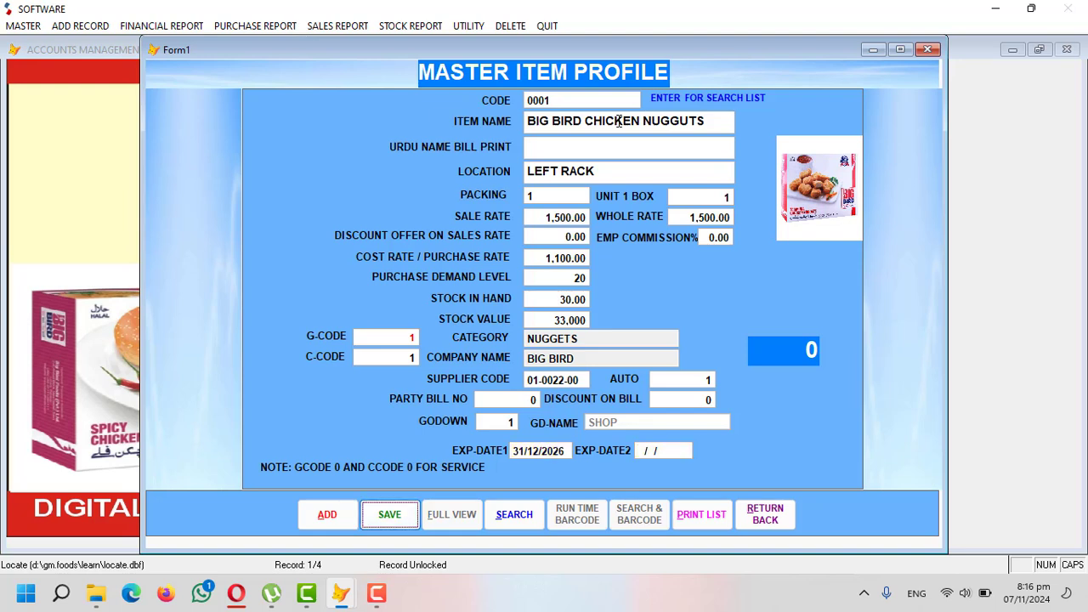
key("Return")
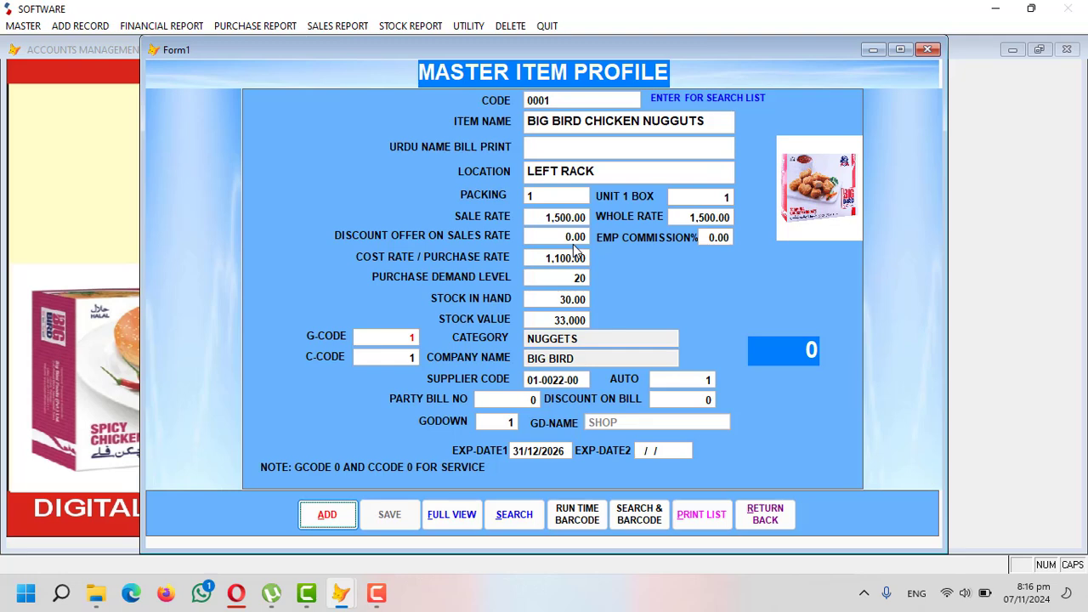
left_click(765, 515)
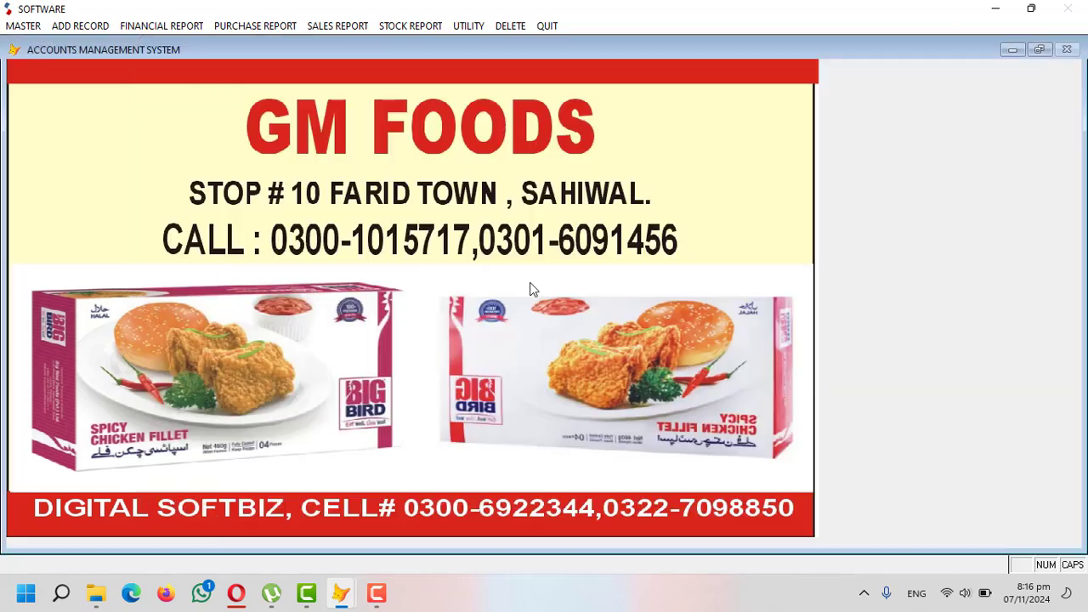
left_click(410, 26)
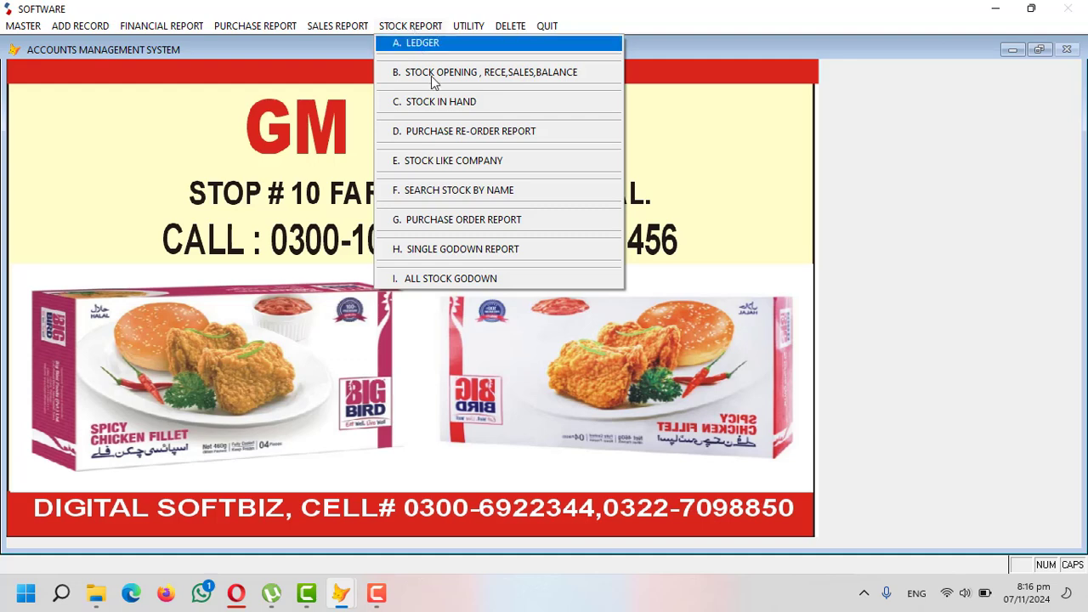
left_click(475, 104)
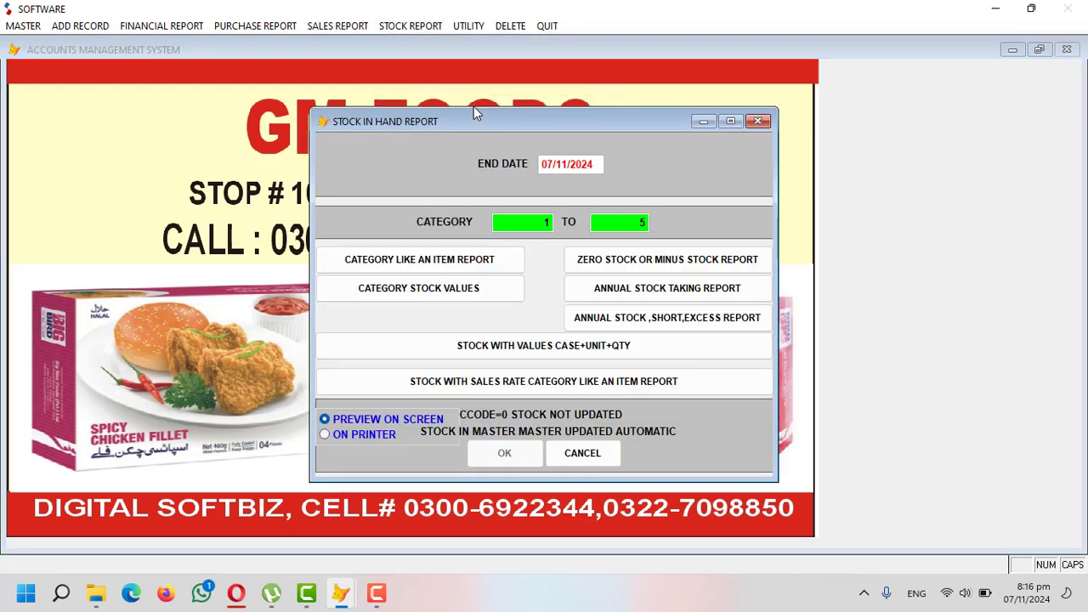
key("Return")
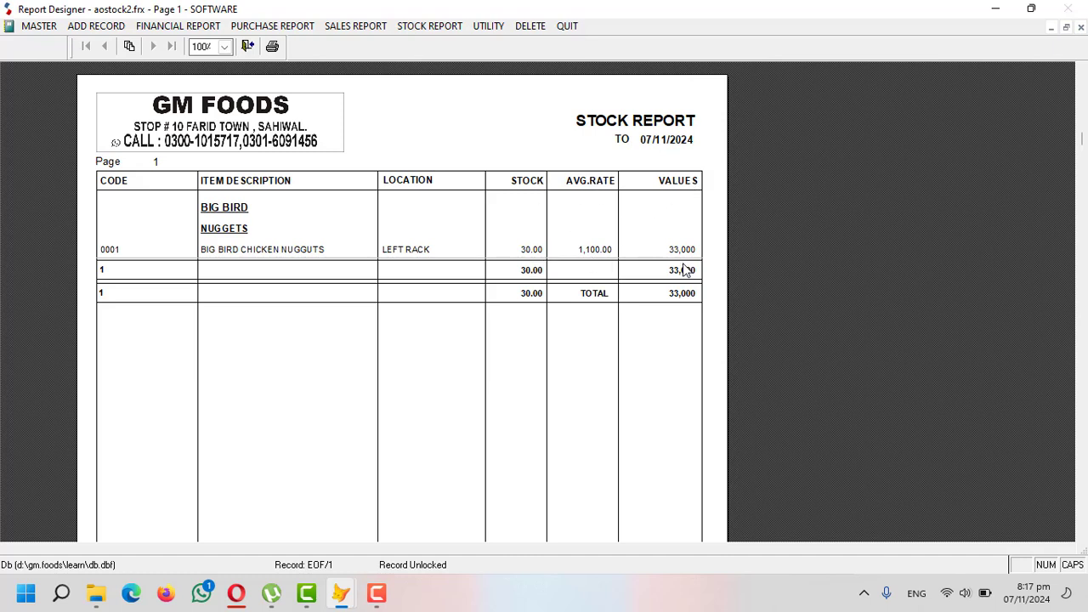
key("Escape")
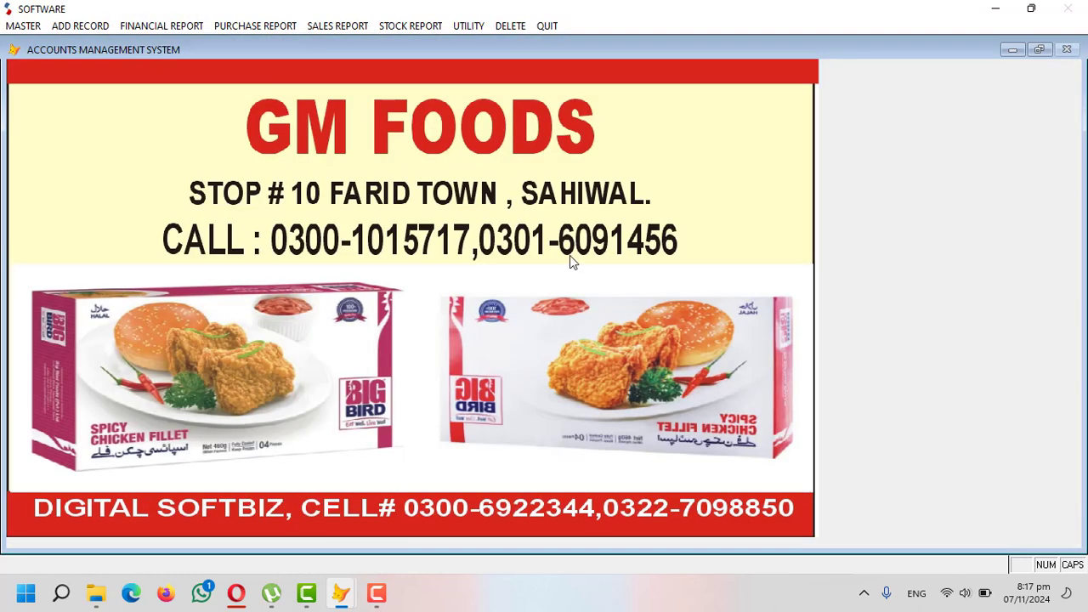
- Preview the company-wise stock report for BIG BIRD, showing item 0001 at 30, then close it
left_click(406, 26)
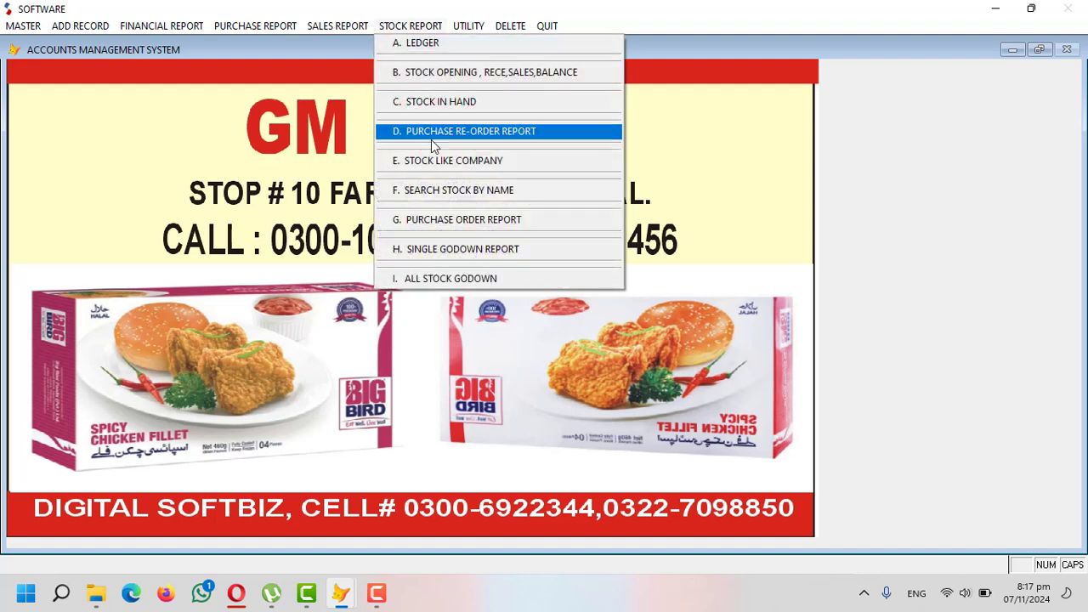
left_click(473, 164)
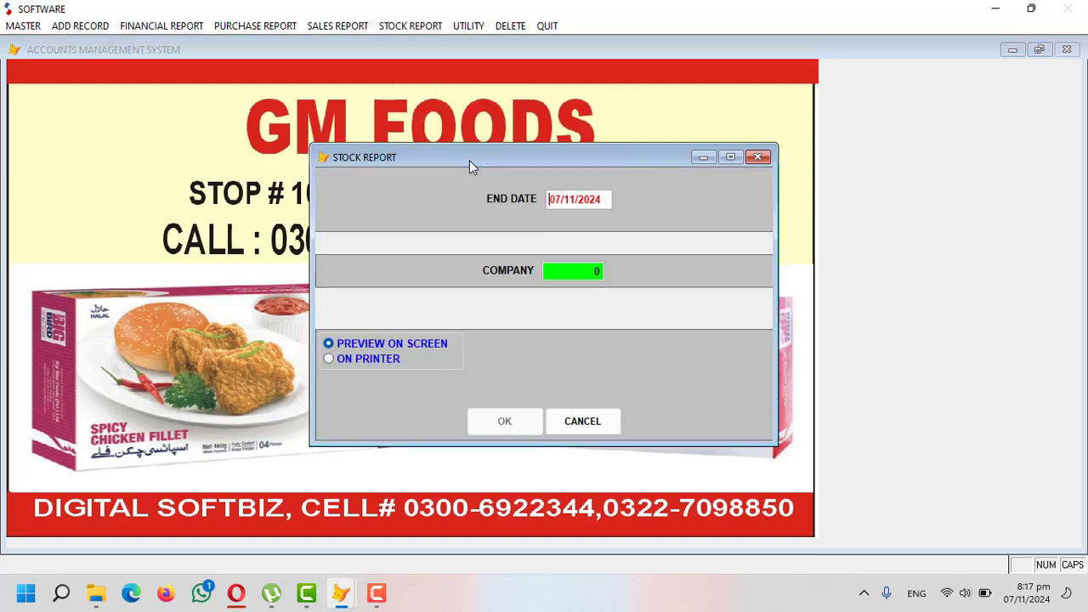
key("Return")
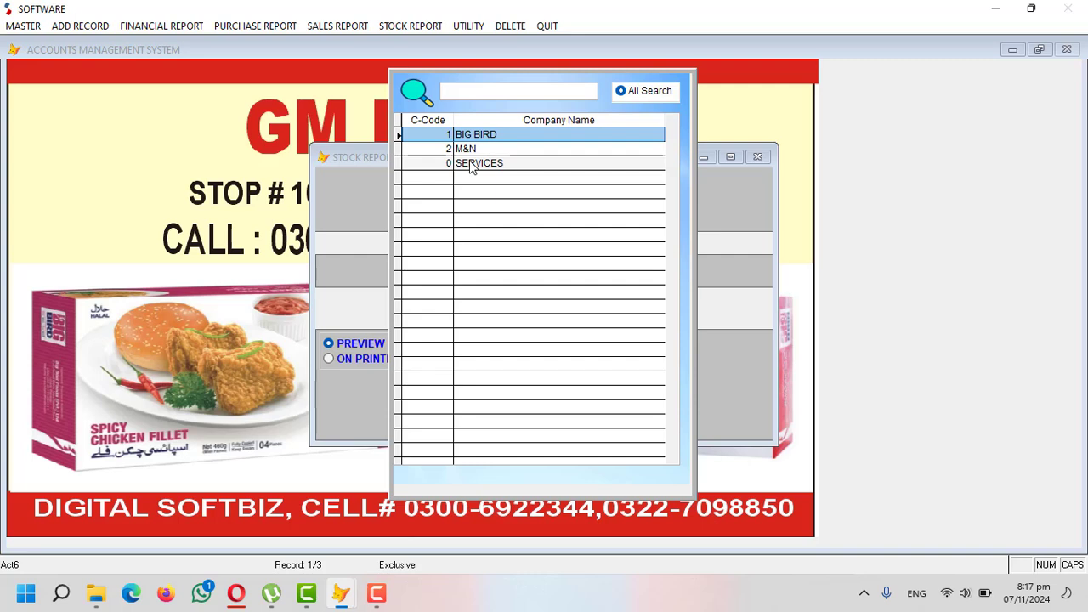
key("Return")
key("Return")
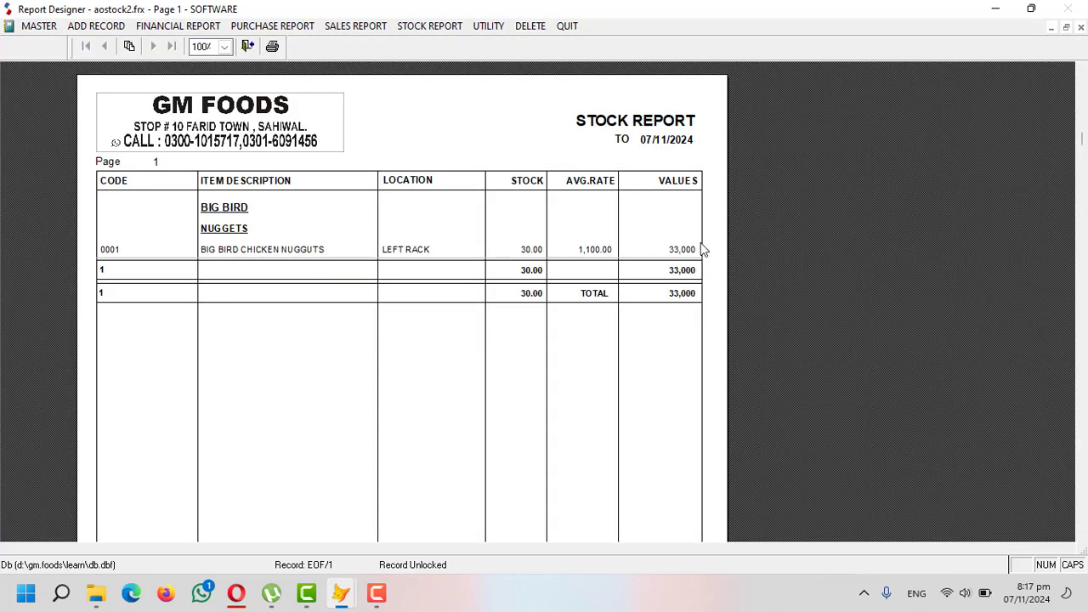
key("Escape")
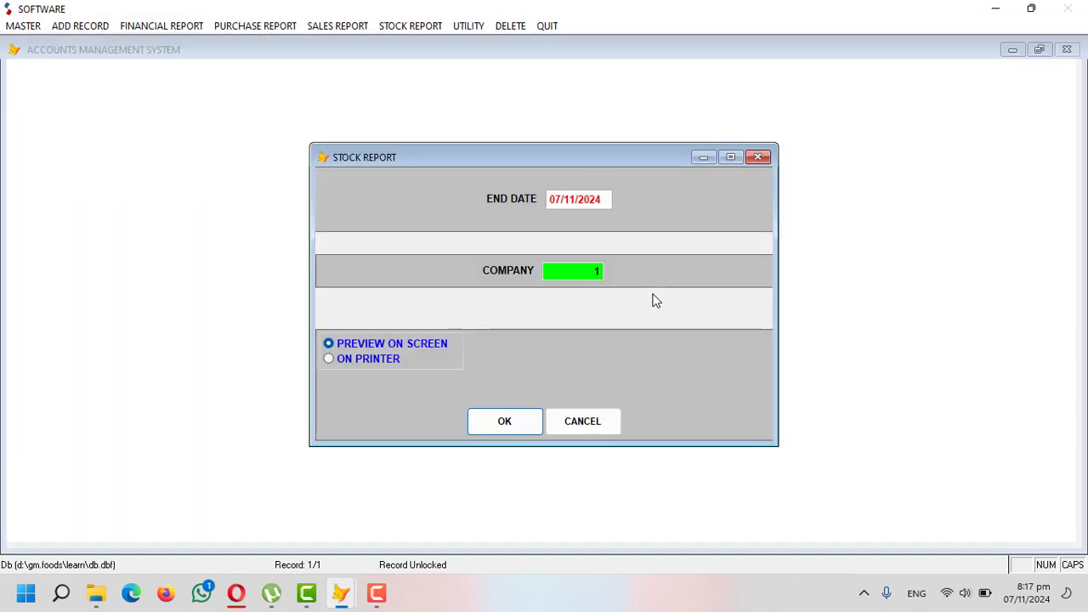
key("Escape")
- Start a new sales invoice, keep the date, and select the customer's party account
left_click(24, 26)
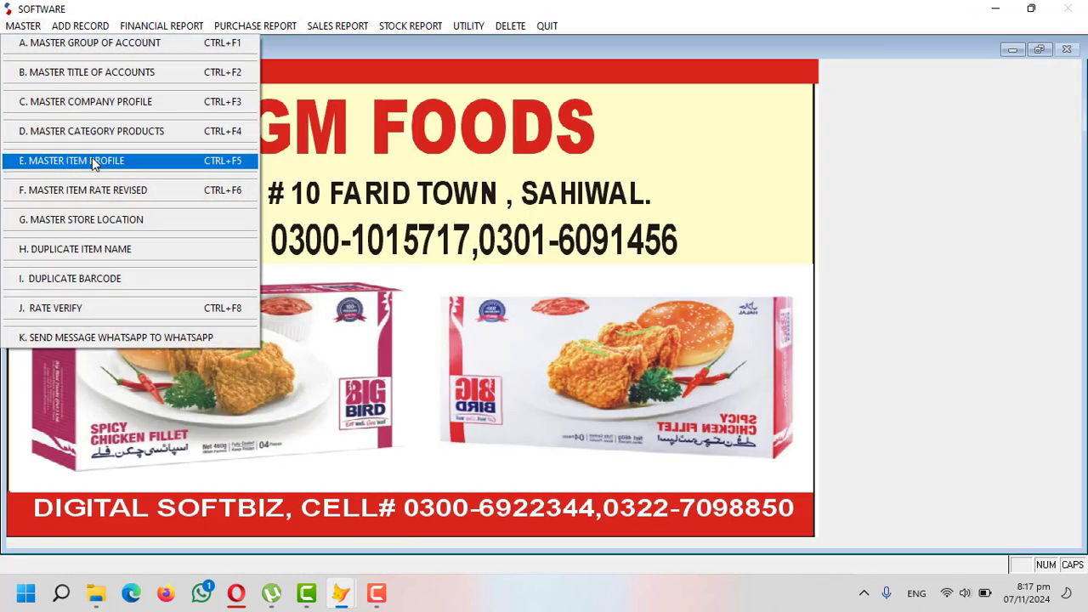
mouse_move(80, 25)
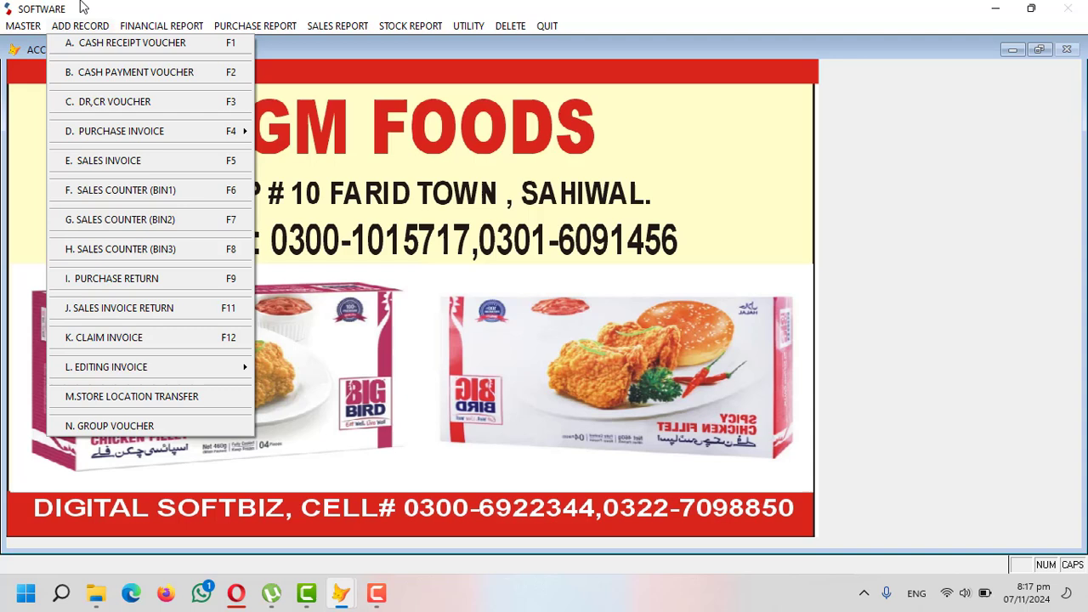
left_click(143, 165)
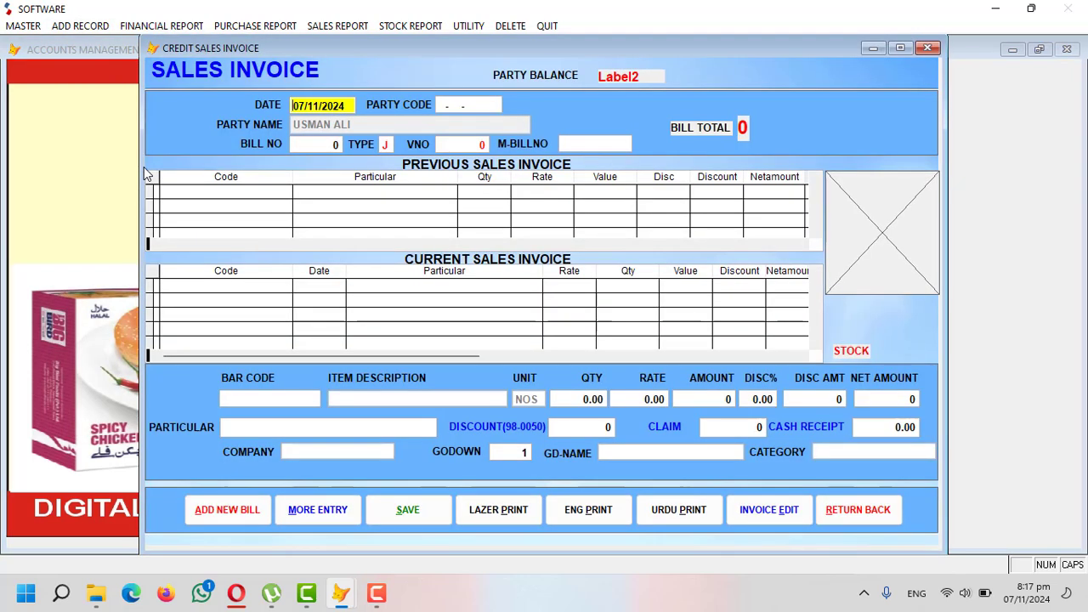
key("Return")
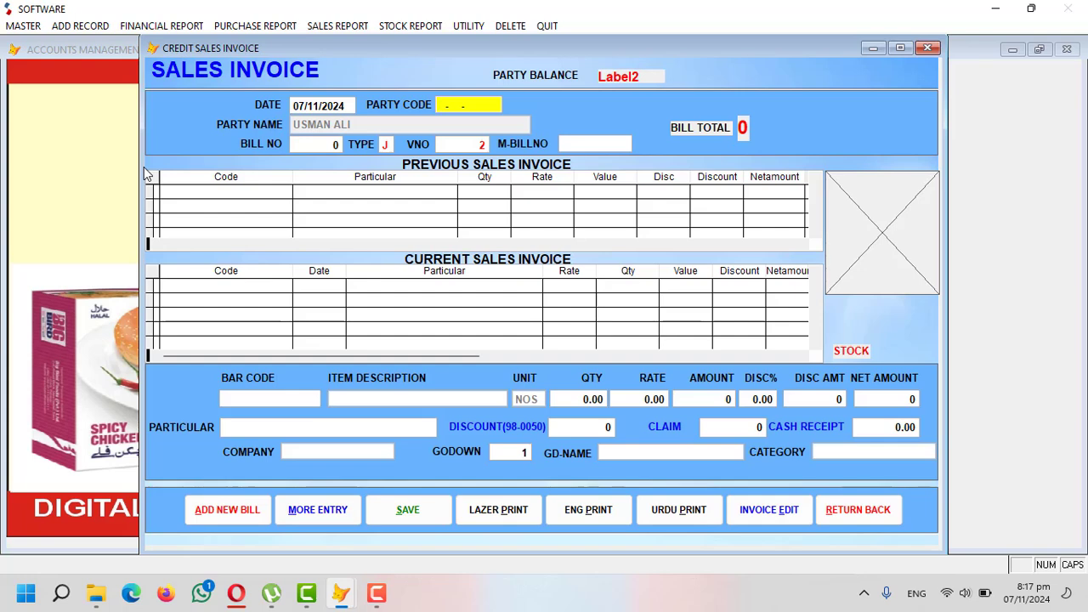
key("Return")
type("JAM")
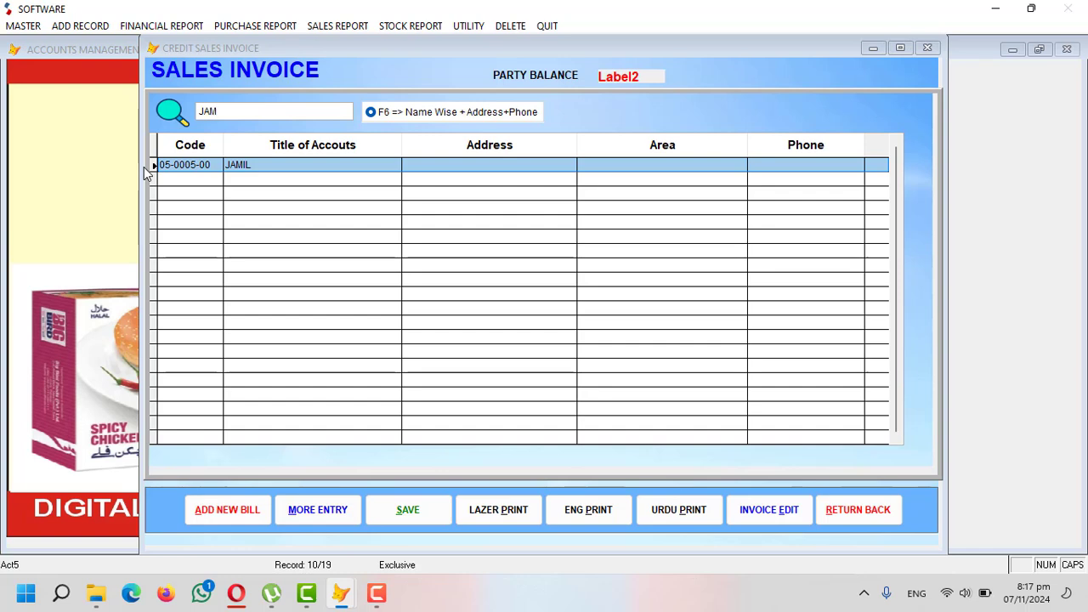
key("Return")
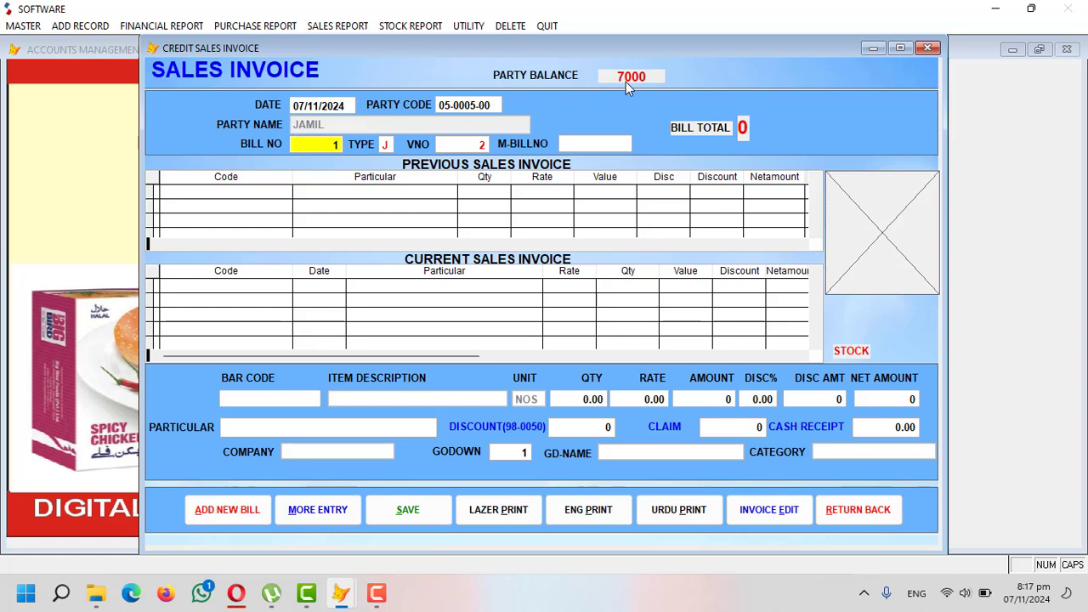
- Keep bill number 1 and enter the manual bill number
key("Return")
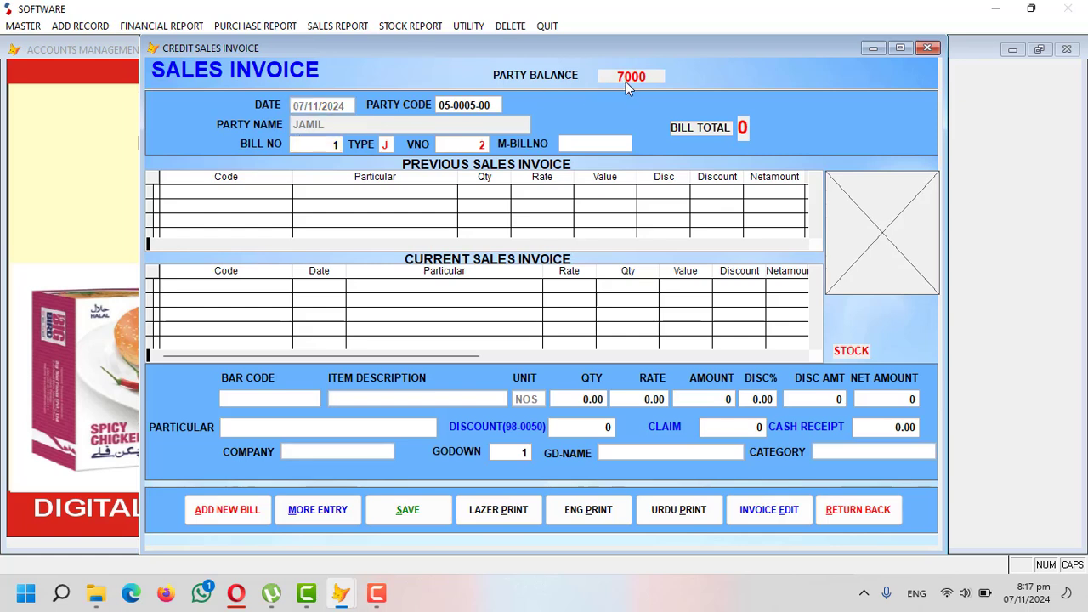
key("Return")
type("0333333333")
key("Return")
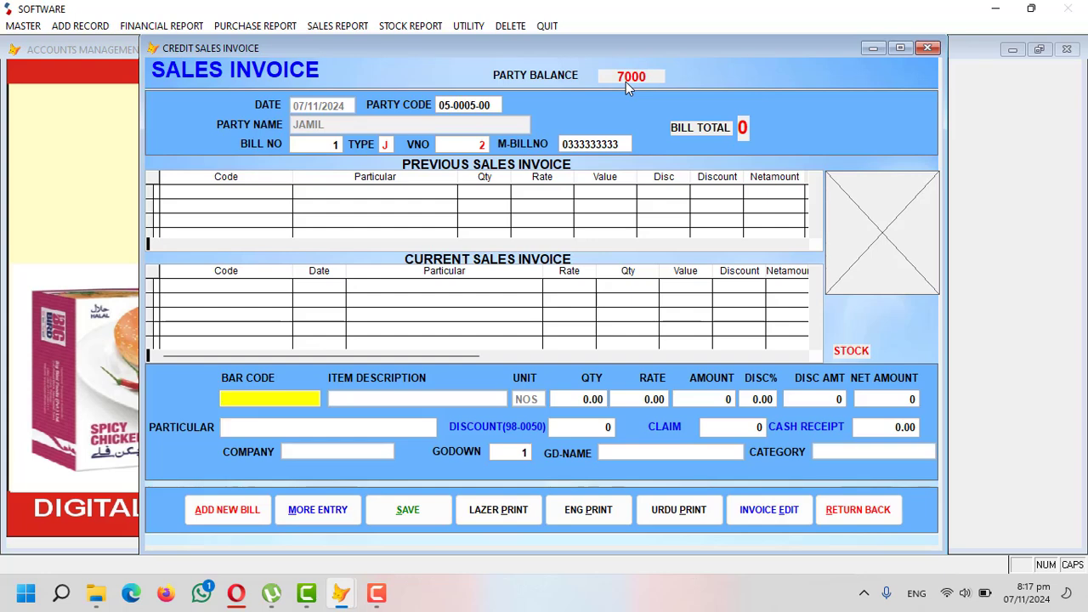
- Add 5 BIG BIRD CHICKEN NUGGUTS at a rate of 1500 to the invoice
key("Return")
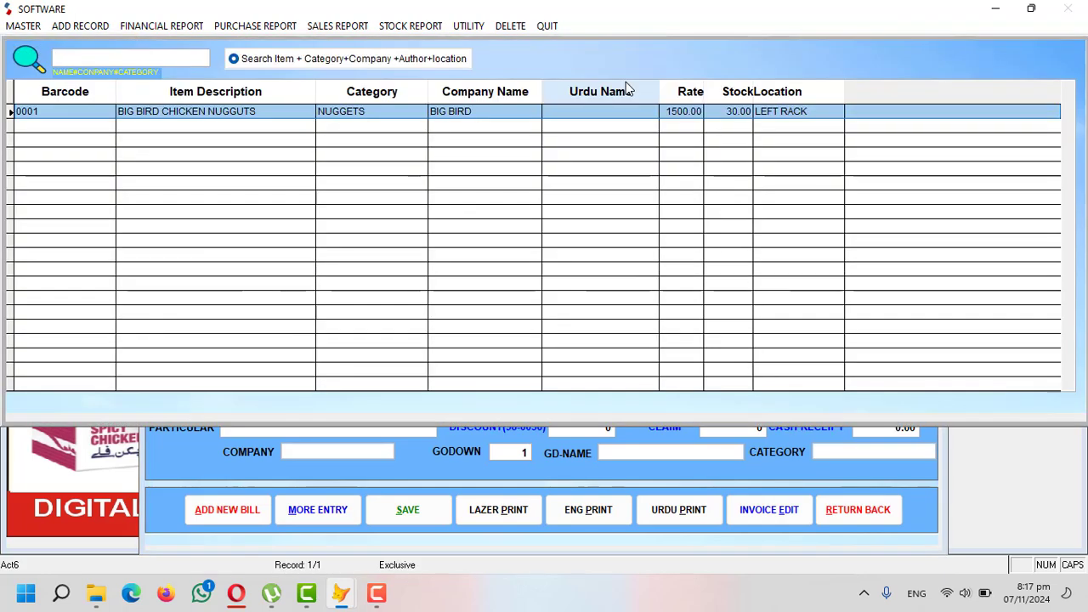
type("BIG")
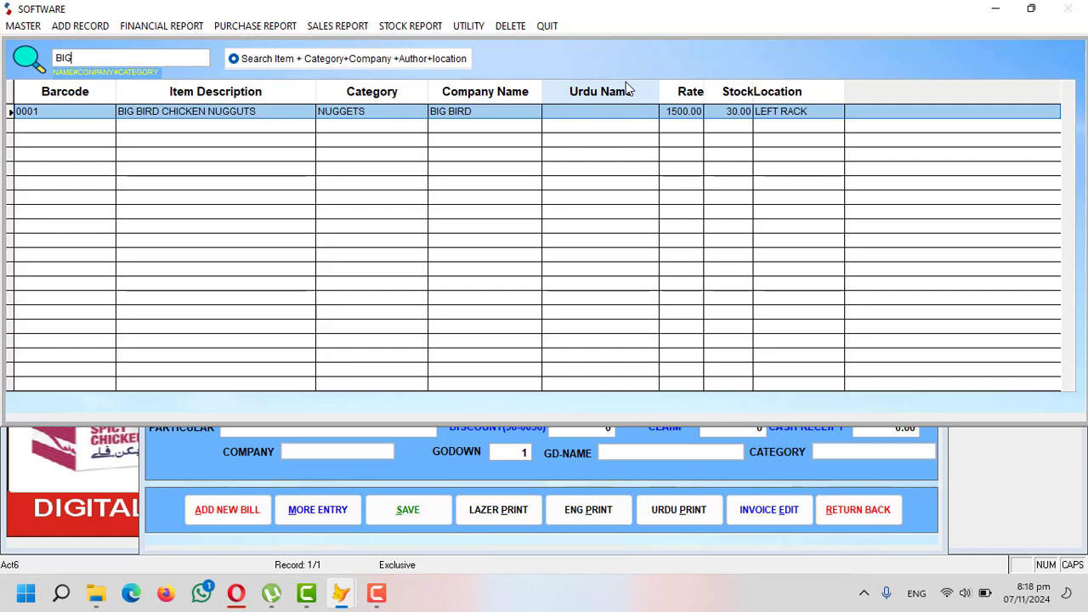
key("Return")
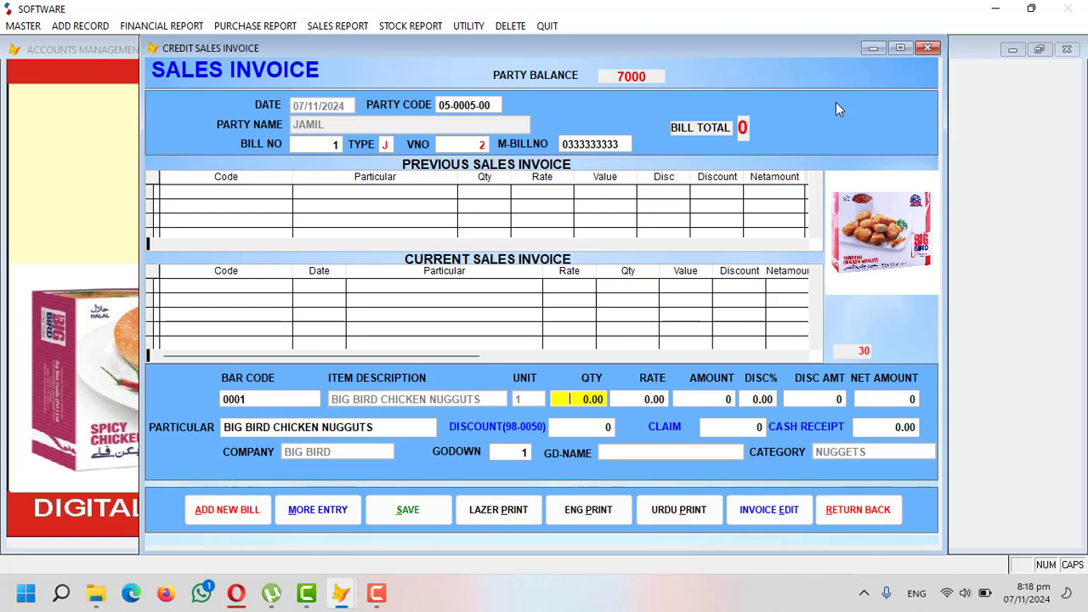
key("Return")
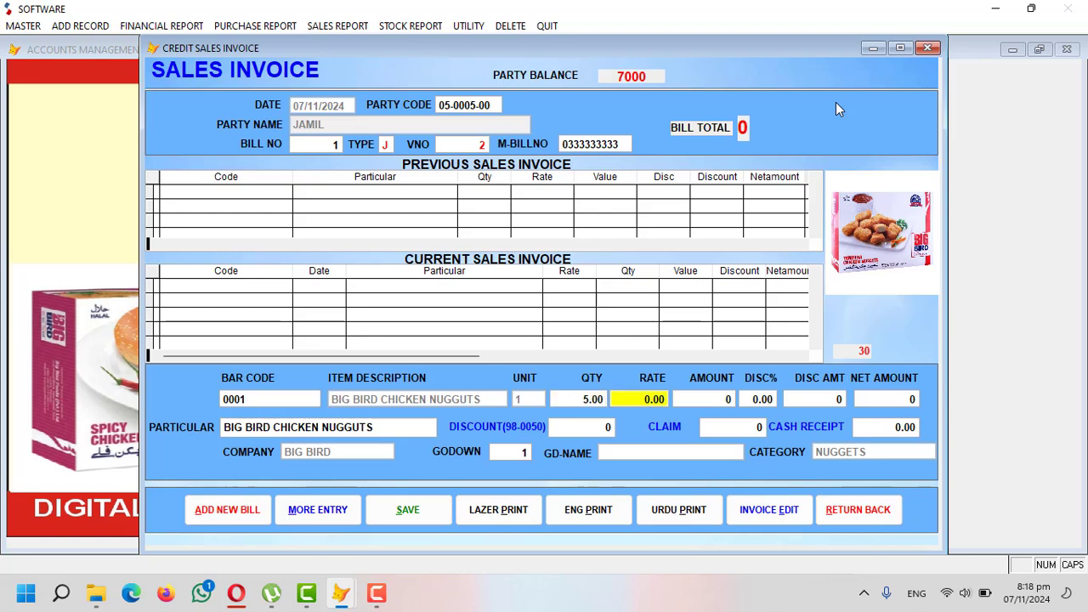
type("1500")
key("Return")
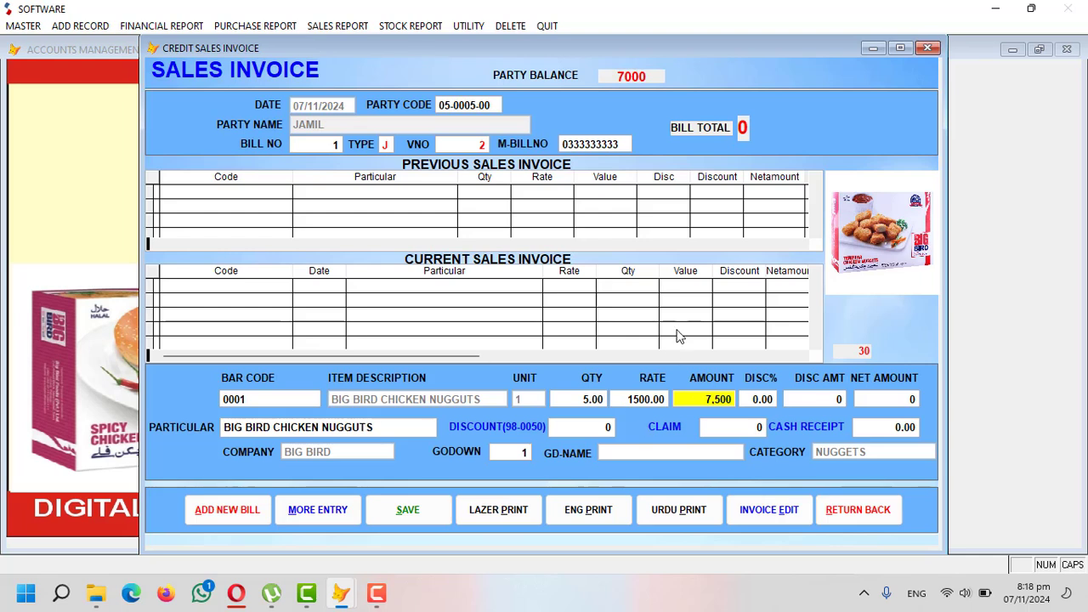
- Record 500 cash received from godown 1 (SHOP), save the invoice, and choose laser print
key("Return")
key("Return")
key("Return")
key("Return")
key("Return")
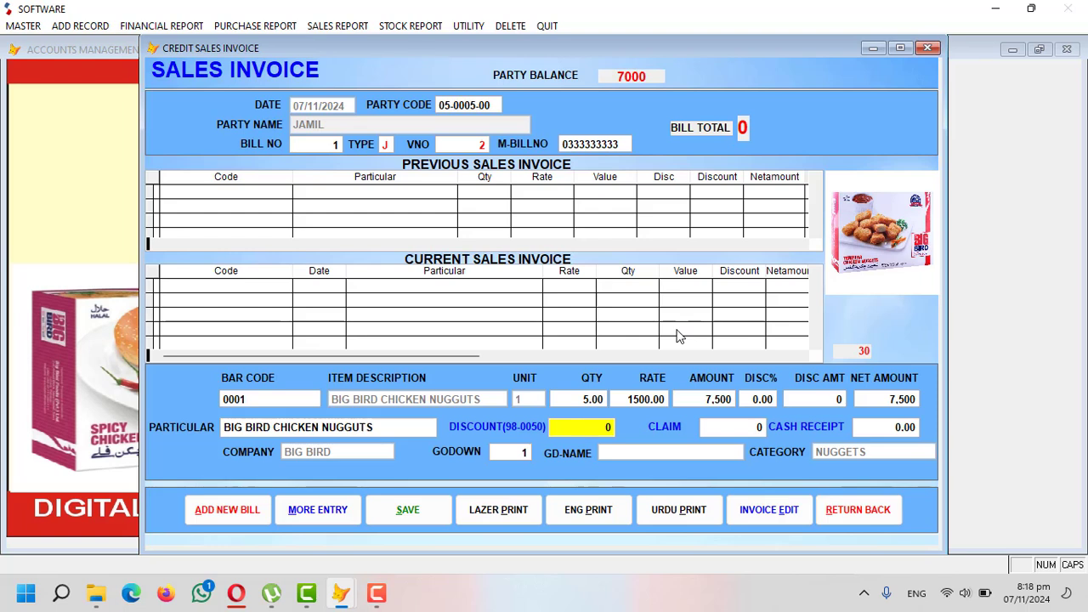
key("Return")
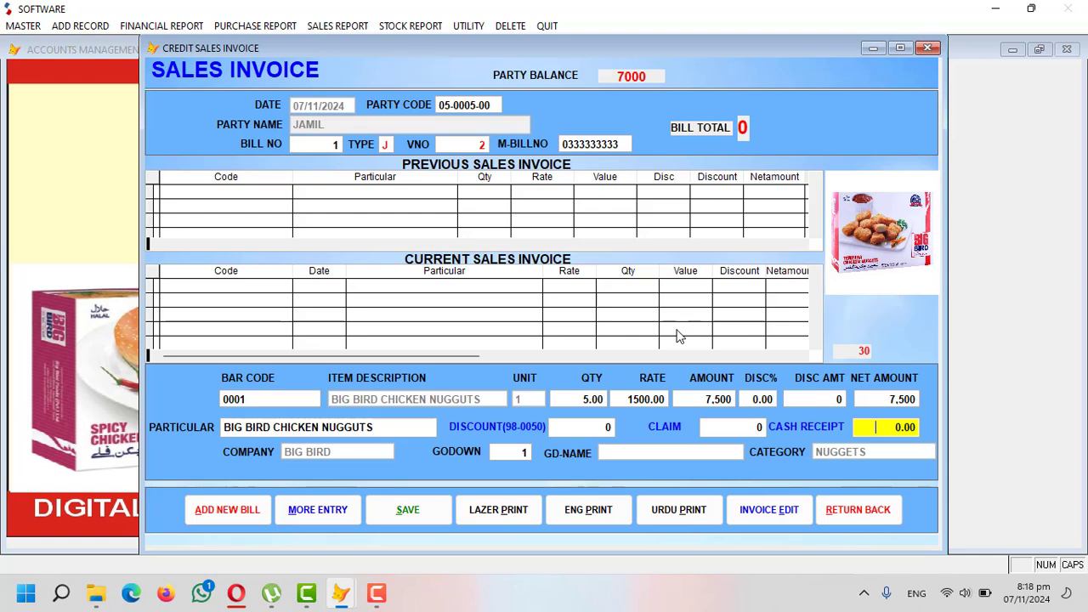
type("500")
key("Return")
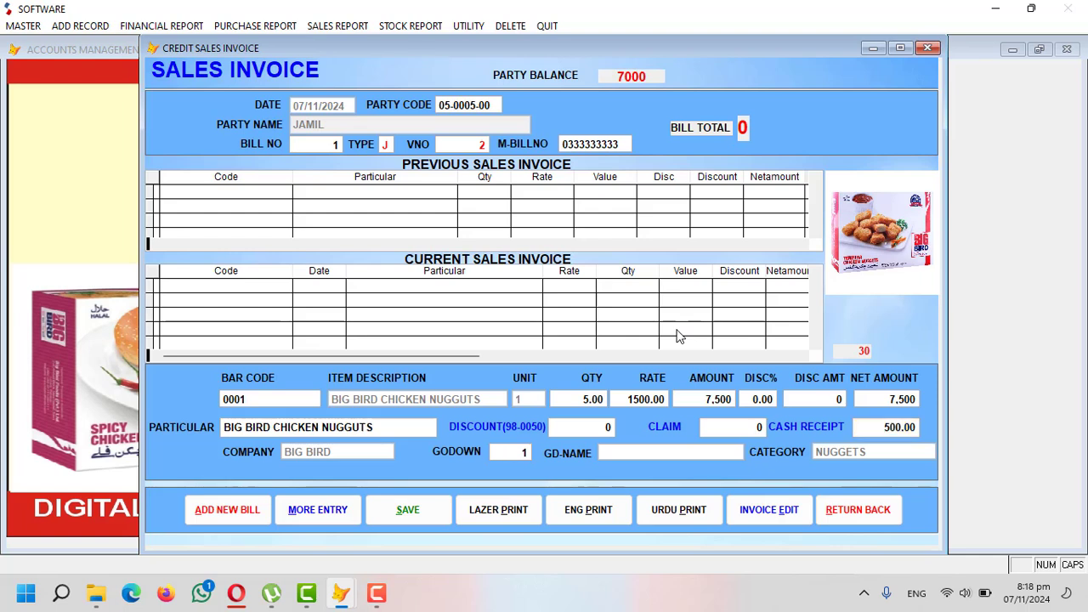
key("Return")
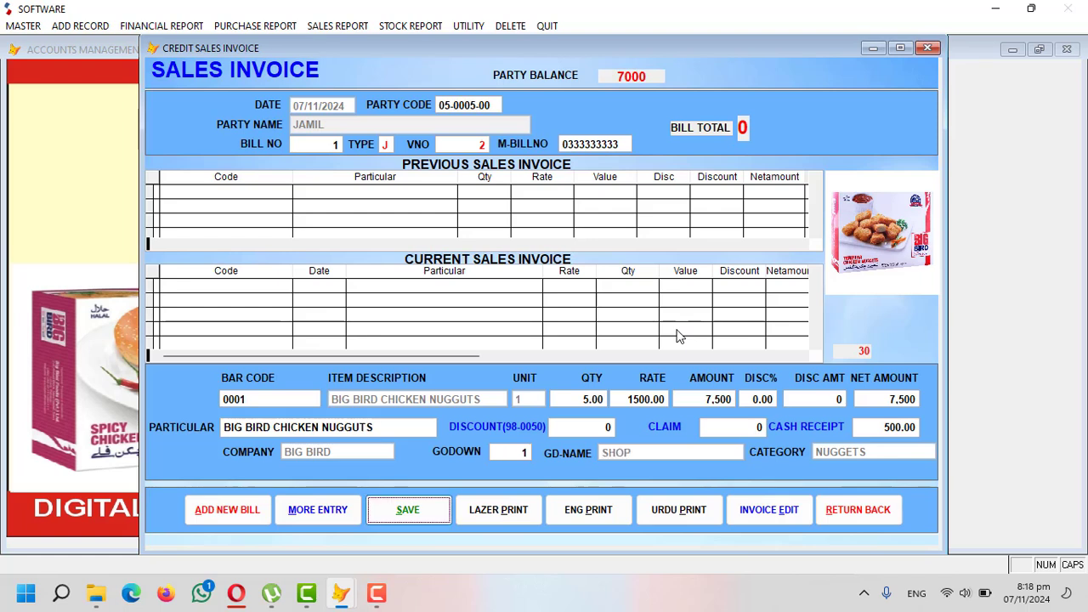
key("Return")
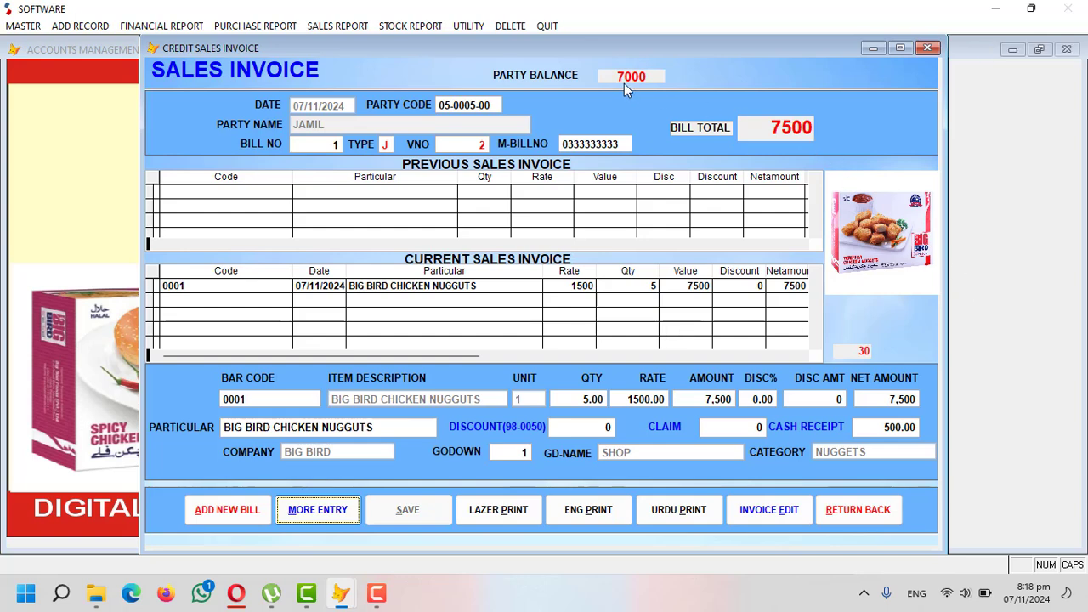
left_click(518, 512)
- Preview bill 1 in laser format, then close it without sending a message
key("Return")
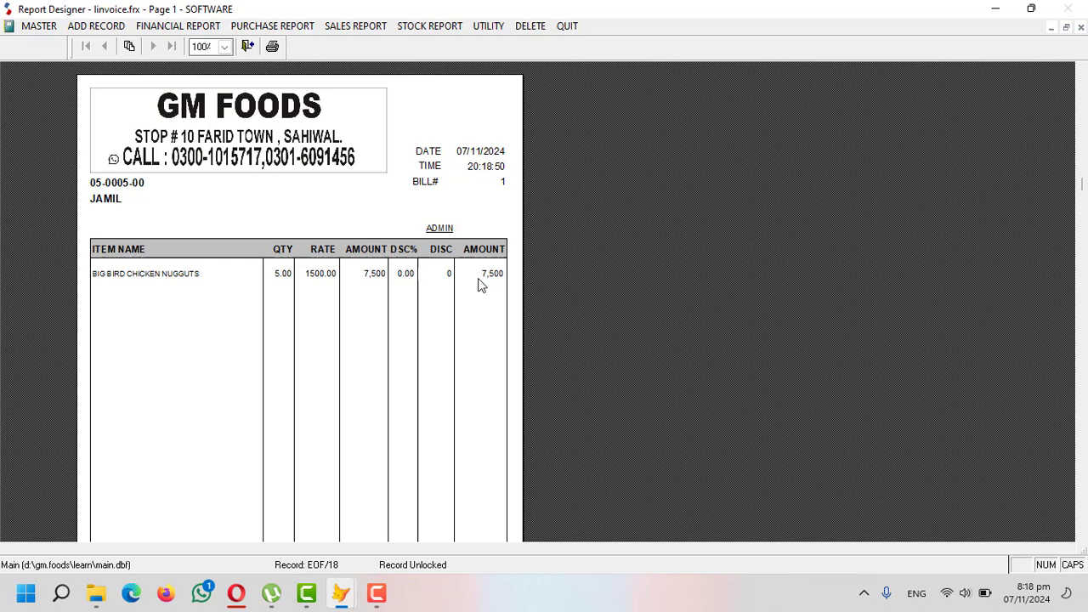
scroll(478, 284, "down", 5)
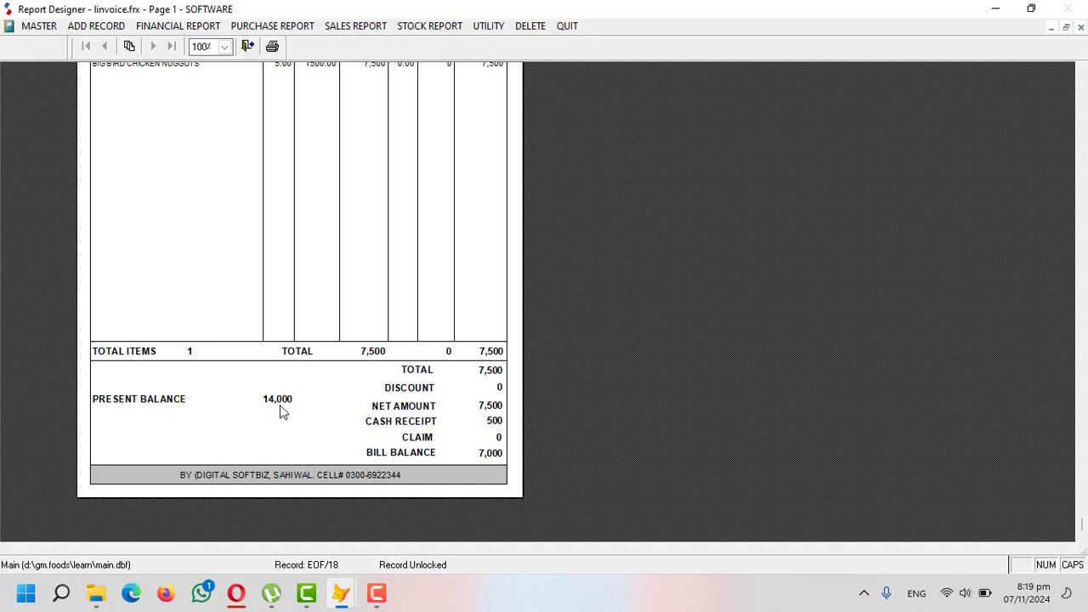
scroll(369, 408, "up", 5)
key("Escape")
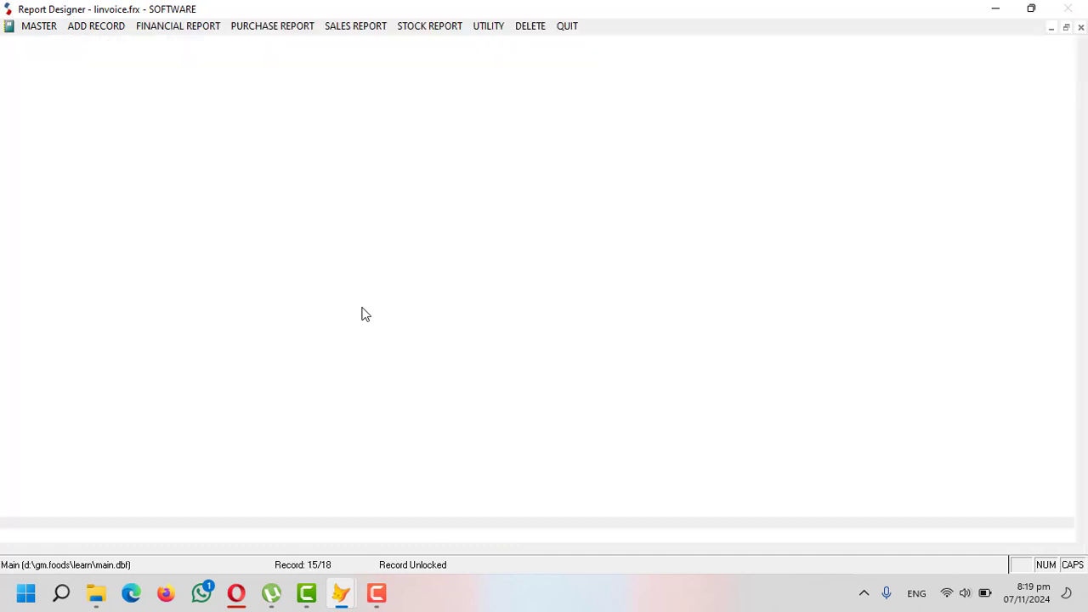
left_click(600, 345)
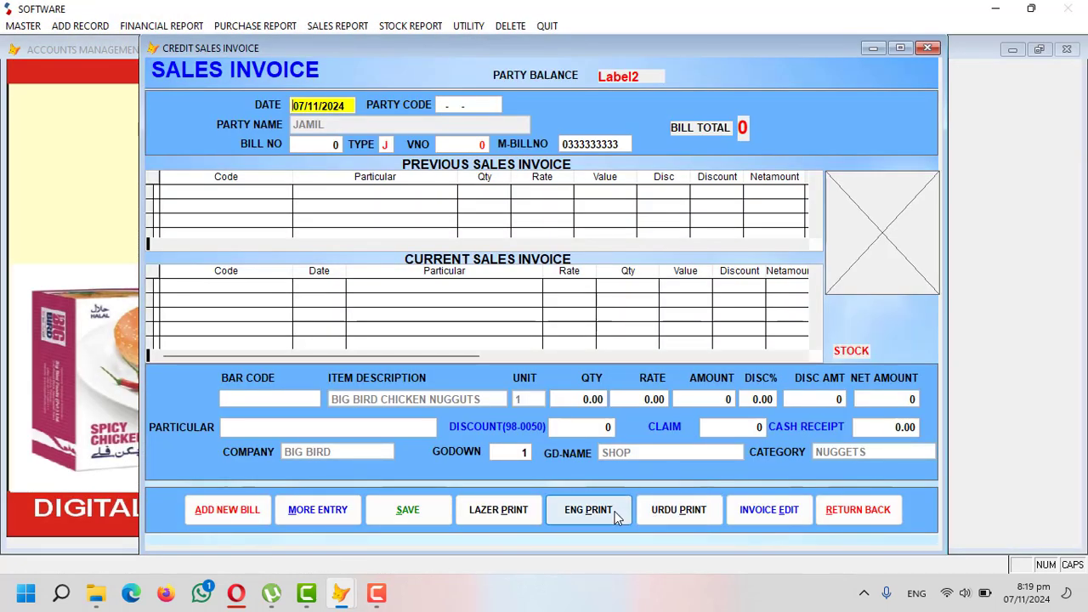
- Preview bill 1 as an English receipt, close it without a message, and leave the invoice form
left_click(588, 510)
key("Return")
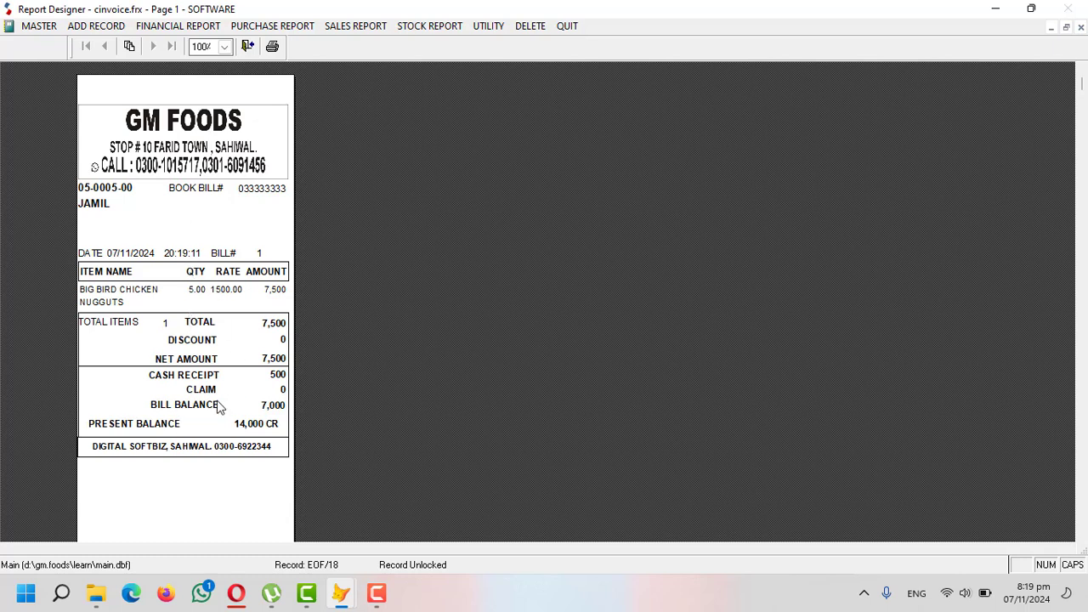
key("Escape")
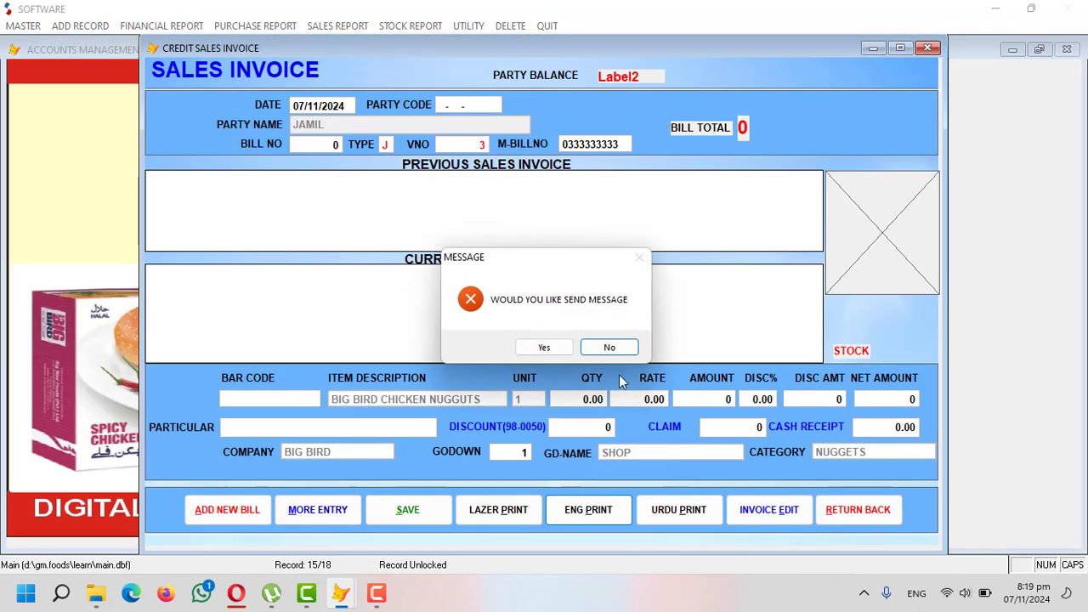
left_click(609, 347)
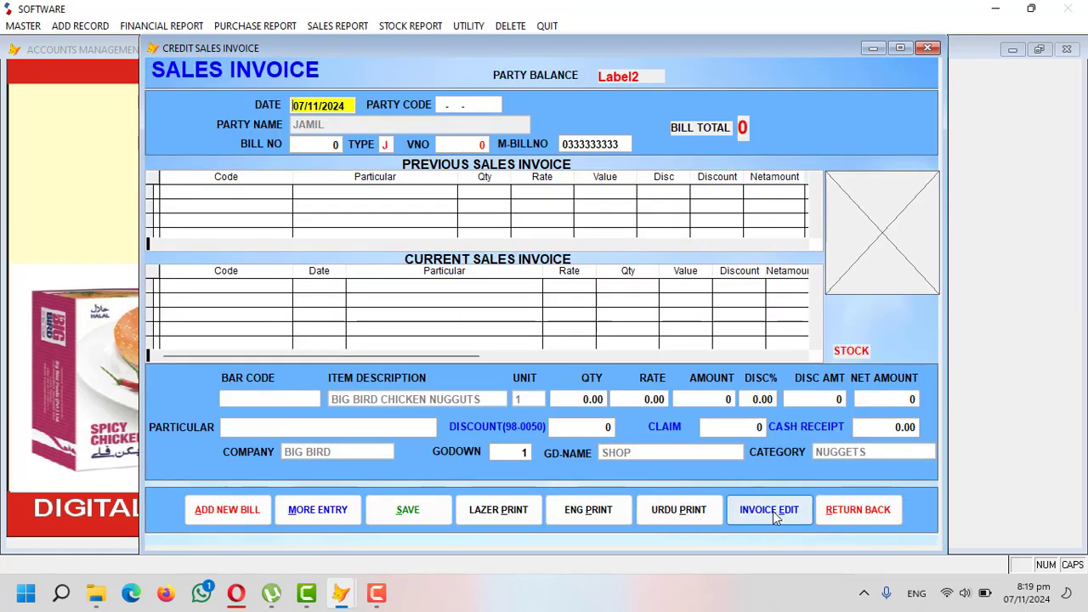
left_click(844, 510)
- Preview the customer's ledger from 01/01/2024 to 07/11/2024 showing 14,000 DB, then close it without a message
left_click(153, 26)
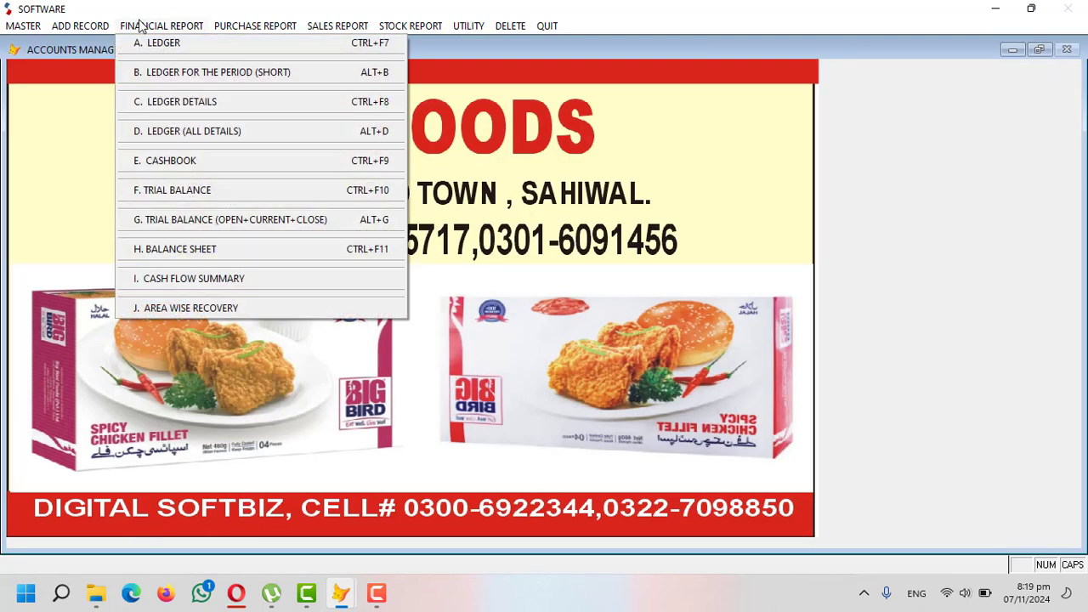
left_click(150, 47)
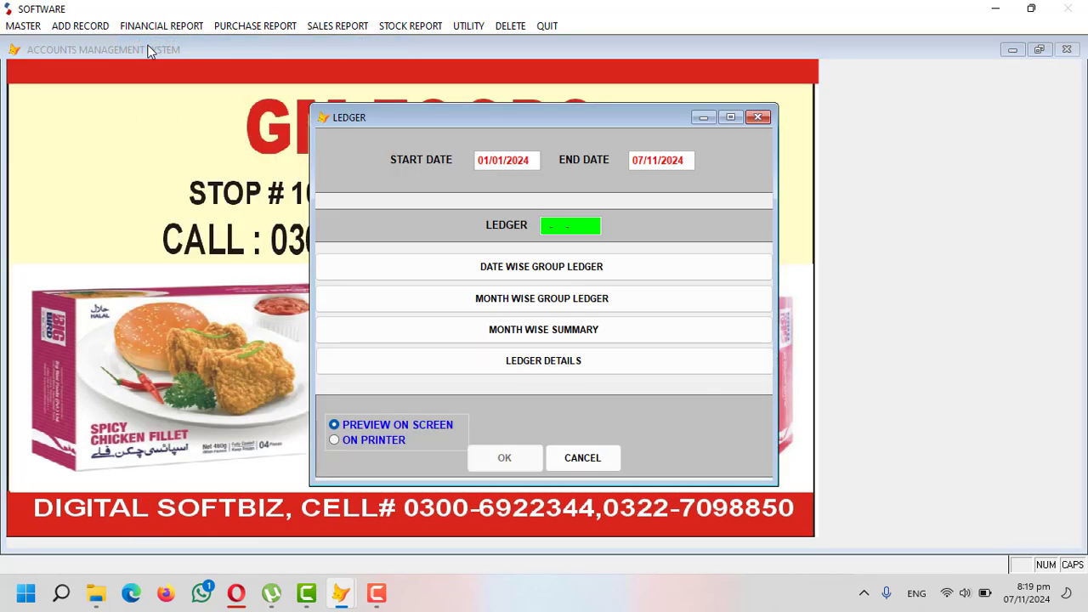
key("Return")
type("JA")
key("Return")
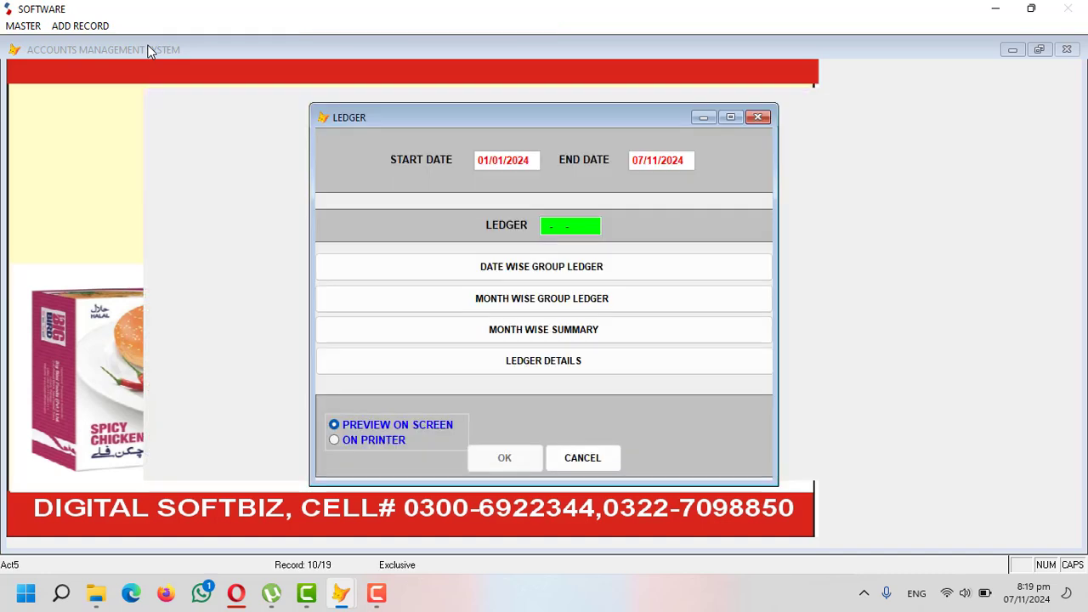
key("Return")
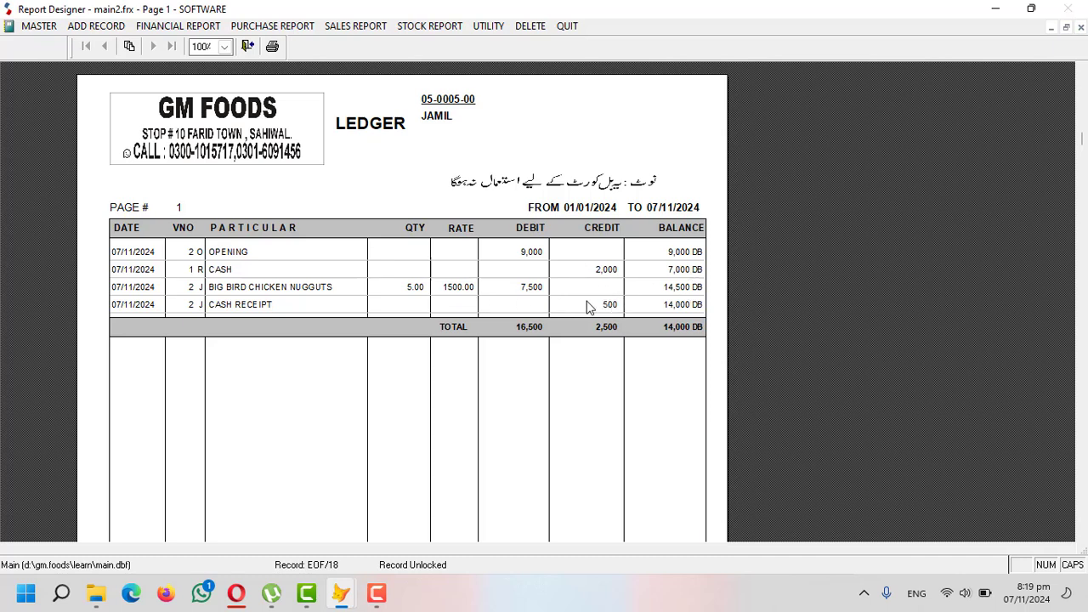
key("Escape")
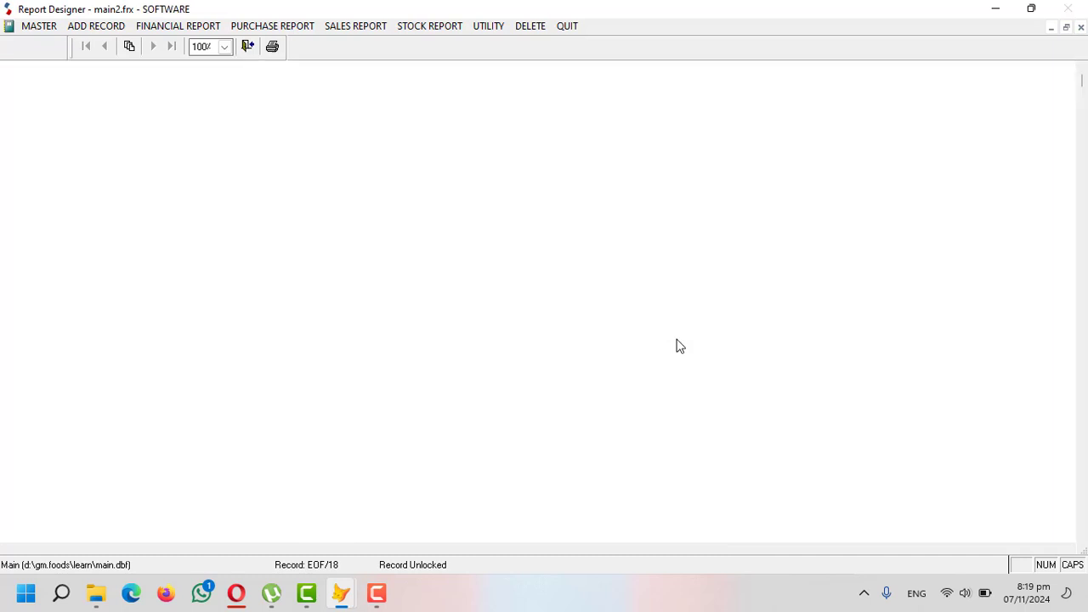
left_click(608, 344)
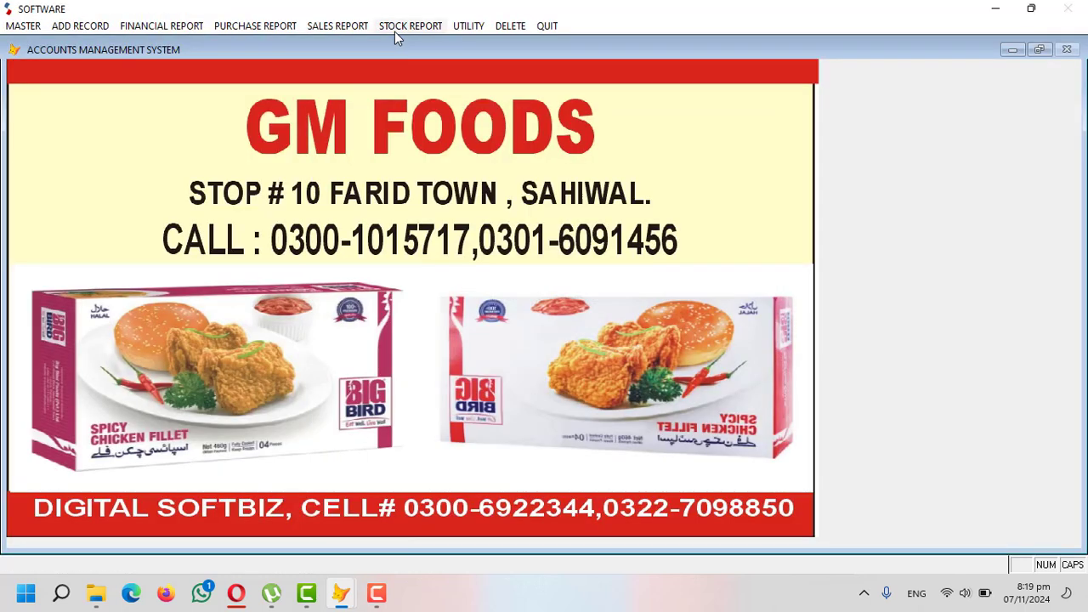
- Preview the Stock In Hand report showing 25 BIG BIRD CHICKEN NUGGUTS, then close it
left_click(394, 32)
left_click(428, 104)
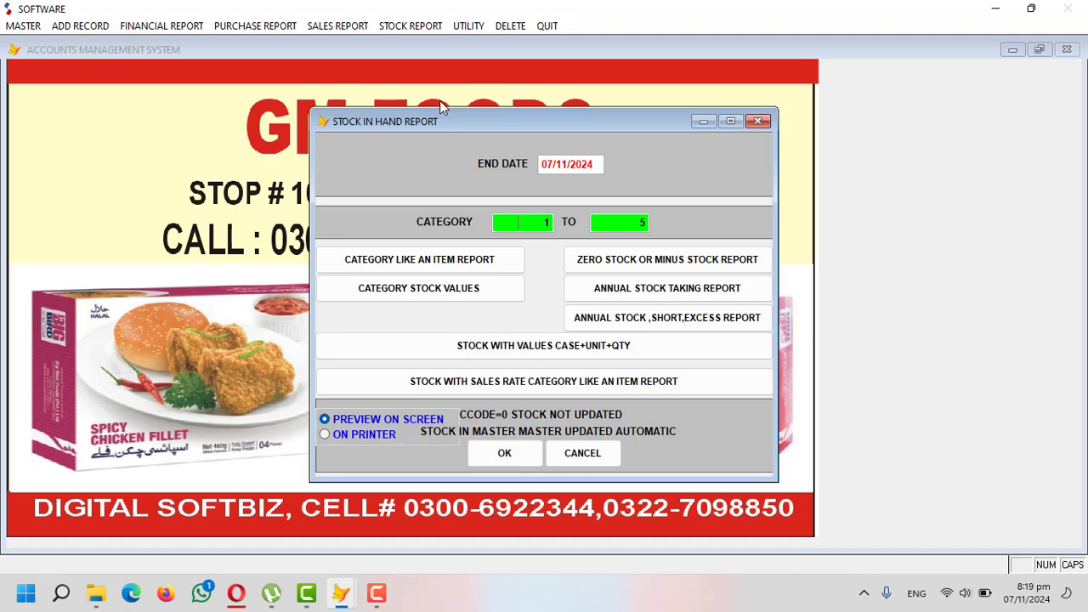
key("Return")
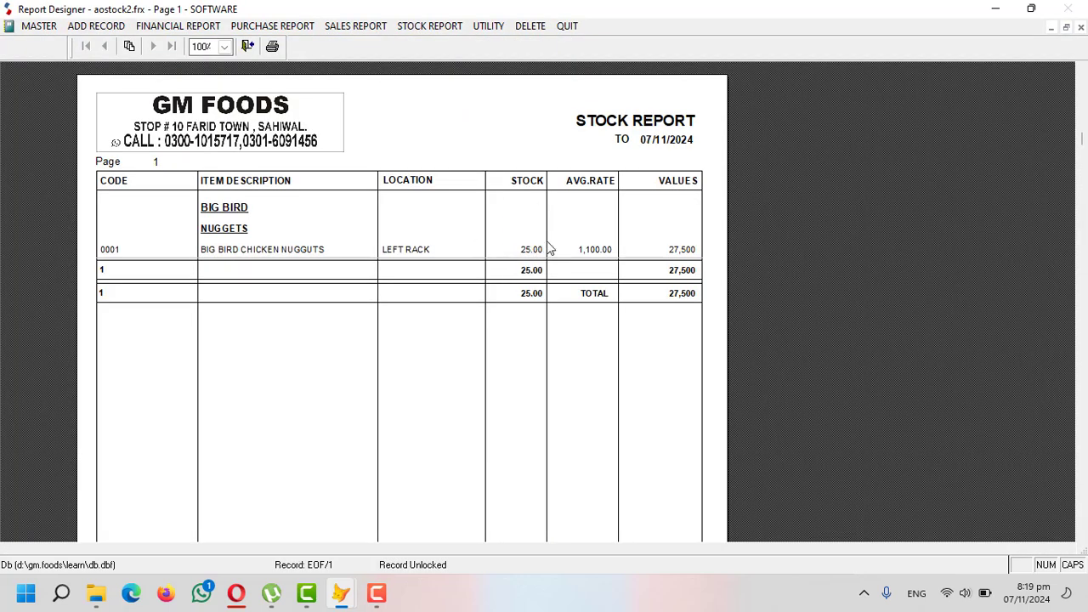
key("Escape")
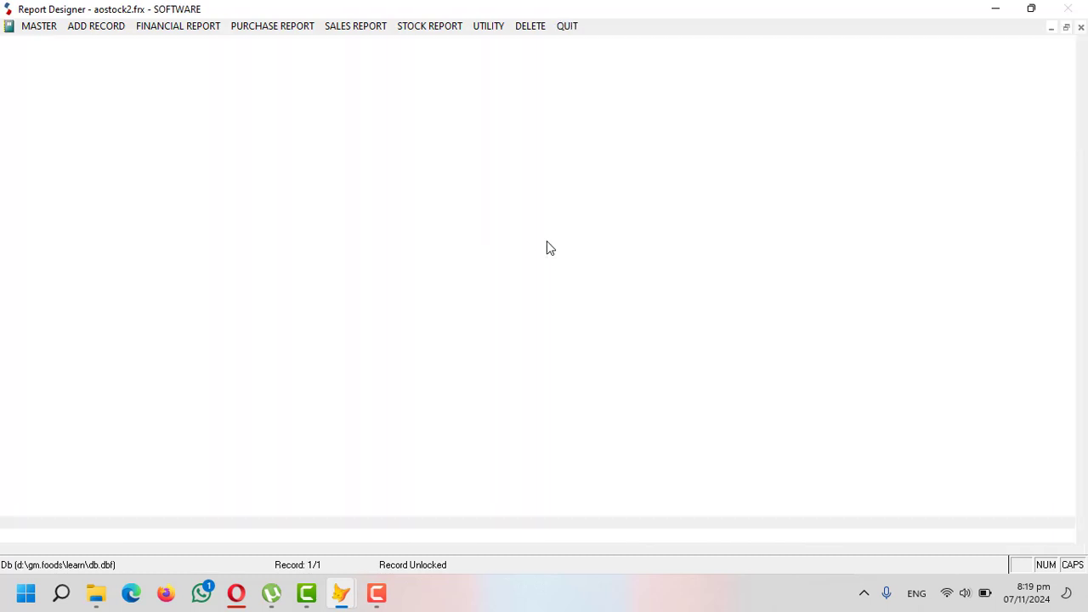
left_click(344, 26)
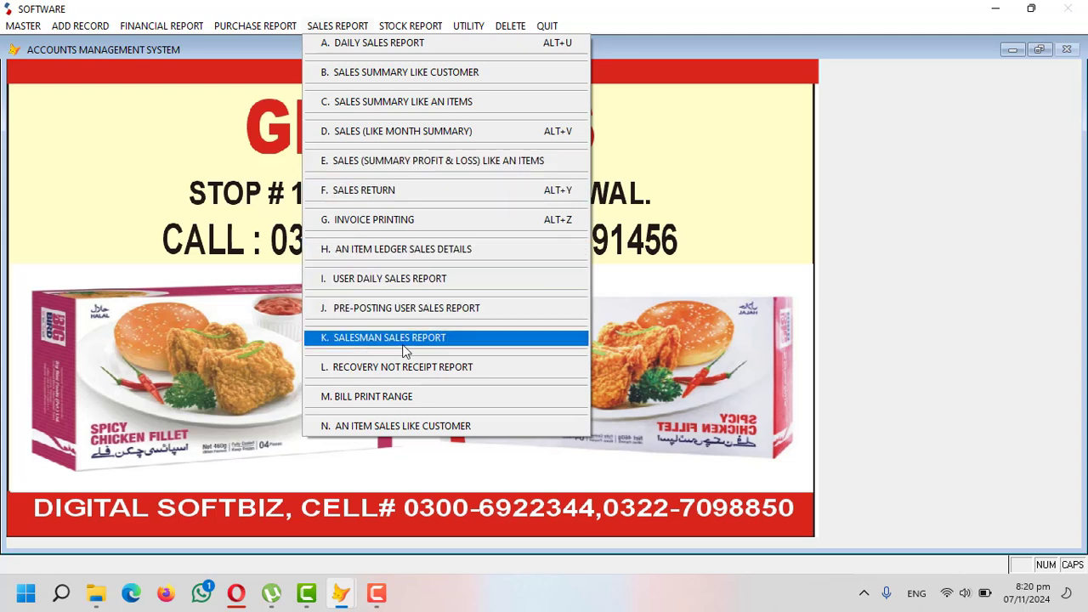
- Preview the 07/11/2024 daily sales report listing the 7,500 nuggets sale, then close it
left_click(362, 51)
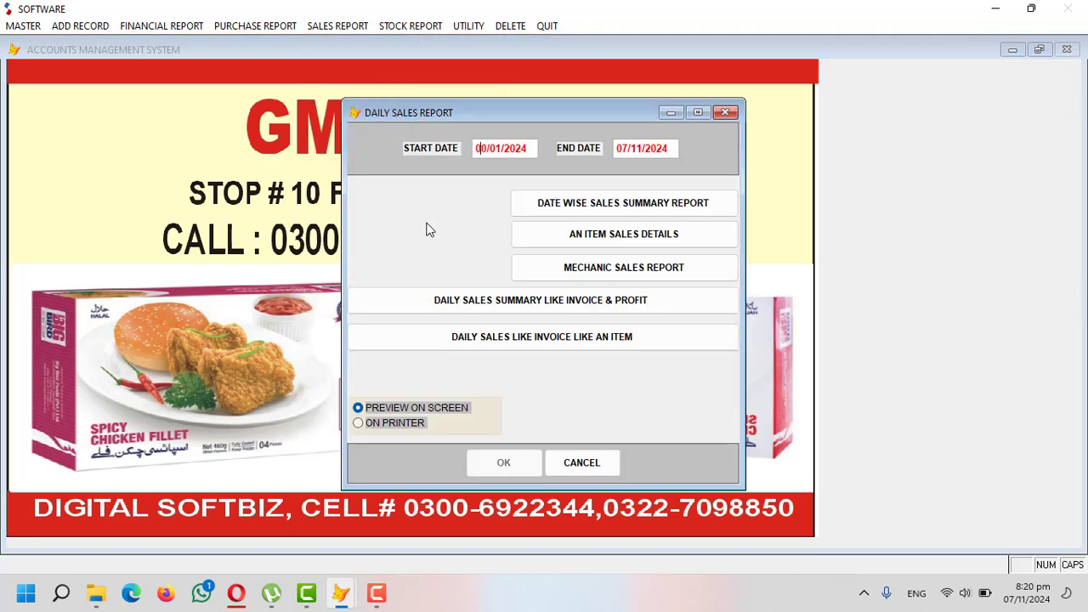
type("7112022")
key("Return")
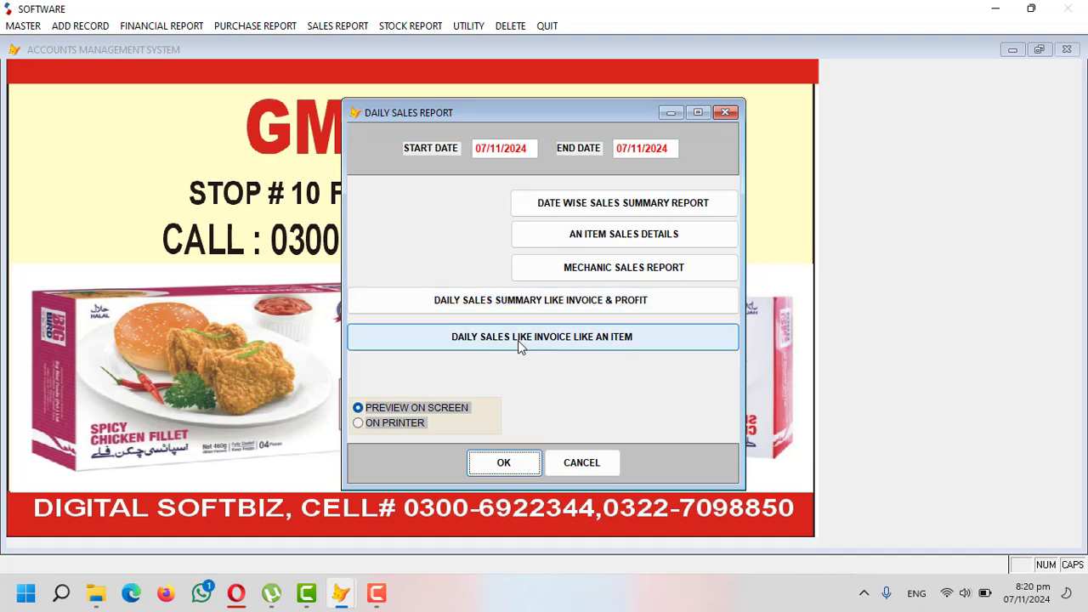
left_click(504, 464)
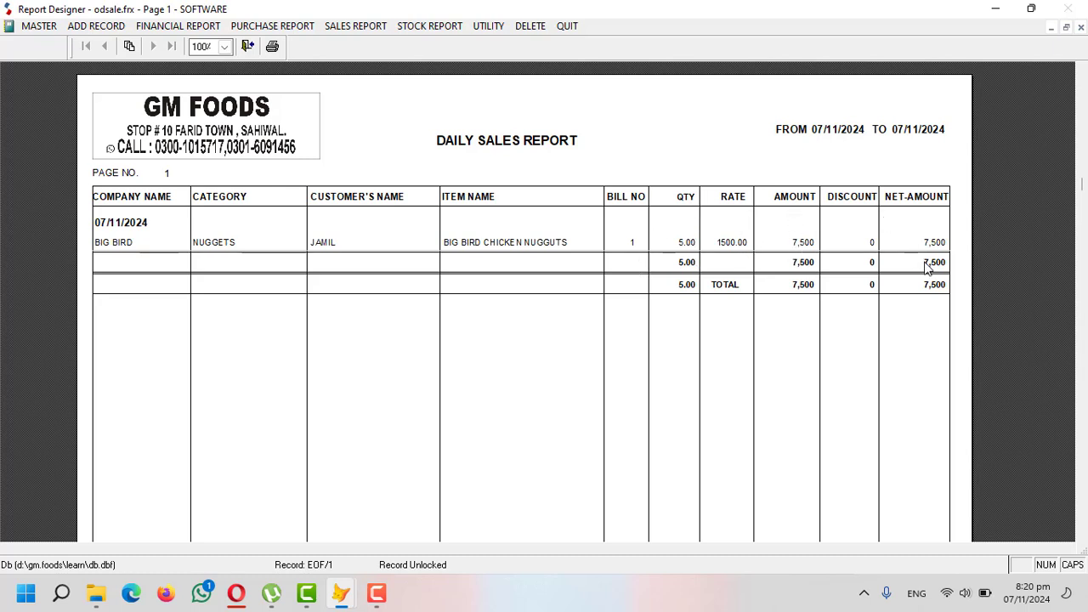
key("Escape")
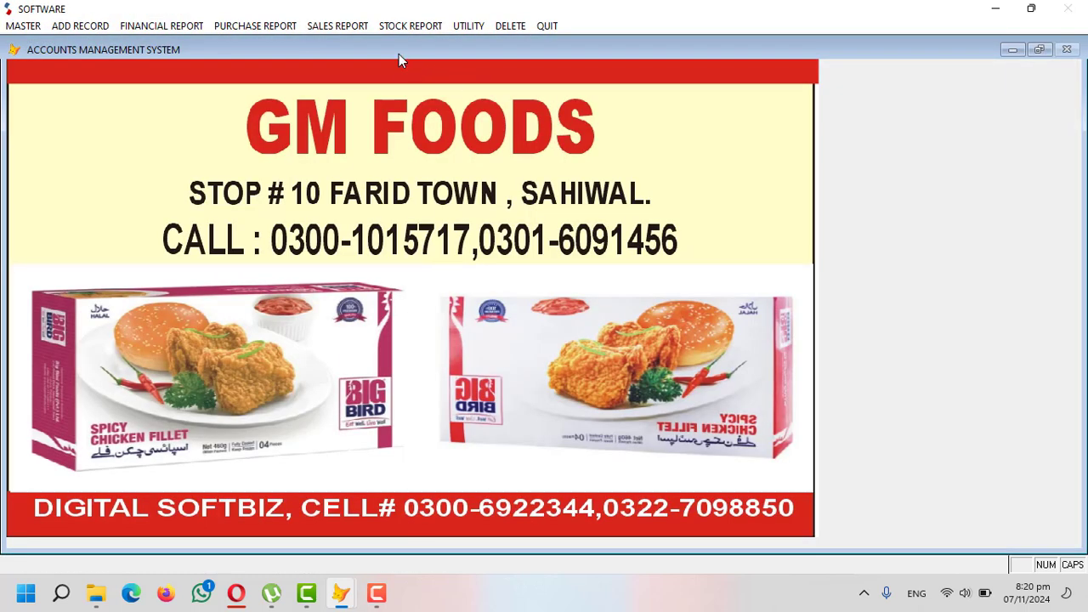
- Preview the Sales Summary (Profit & Loss) item report for 07/11/2024 showing 2,000 net profit, then close it
left_click(357, 26)
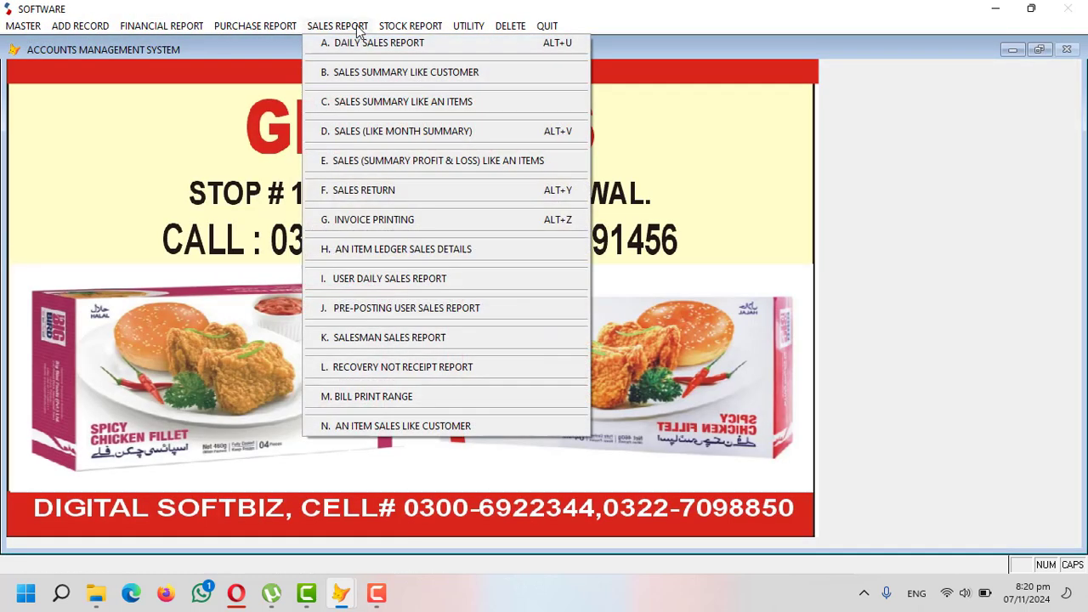
left_click(372, 103)
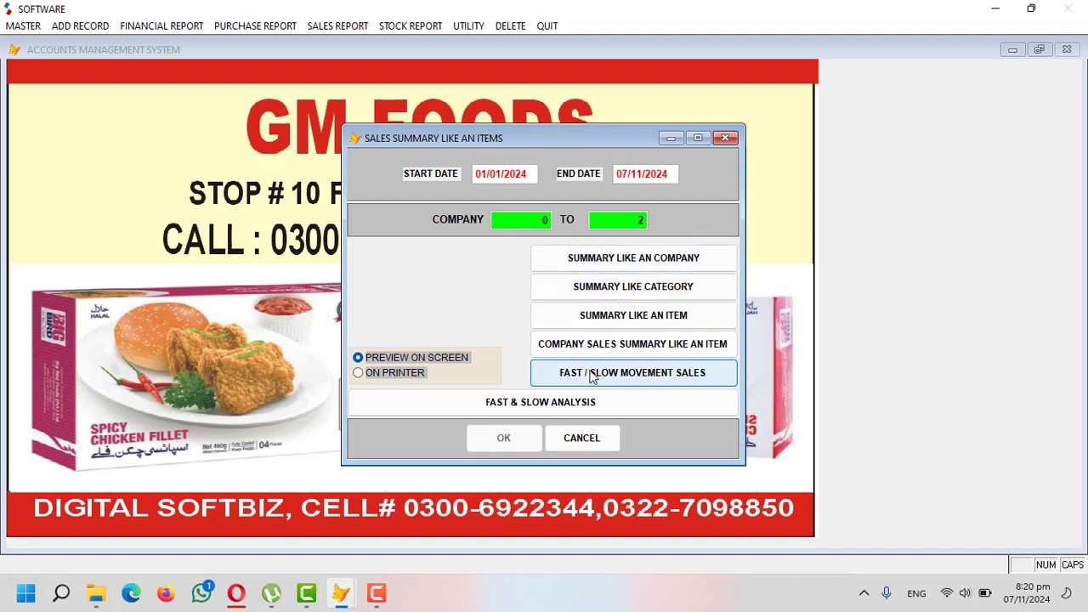
left_click(579, 446)
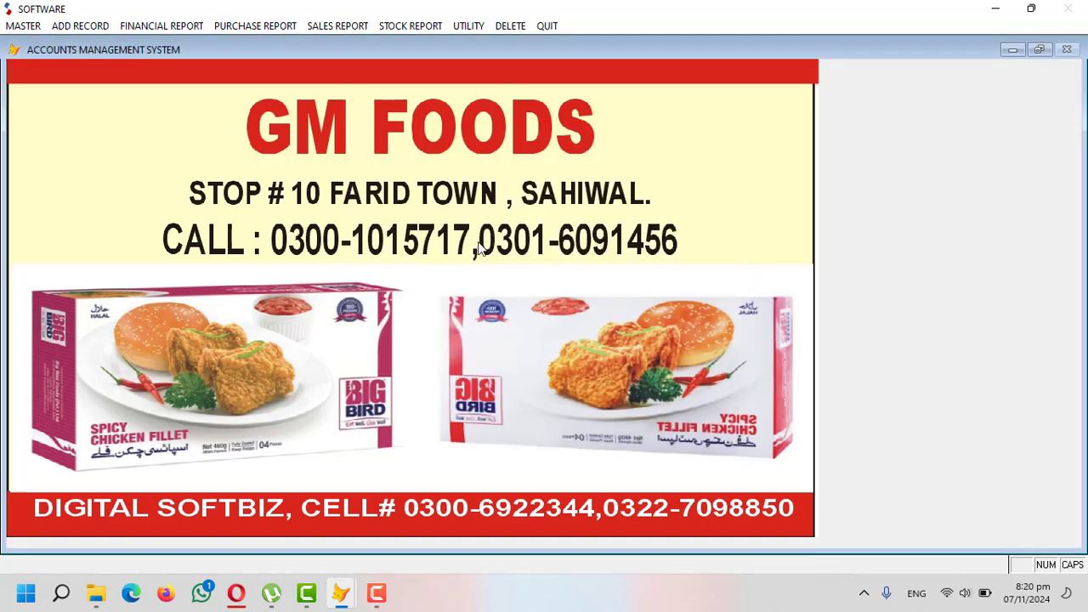
left_click(357, 26)
left_click(448, 162)
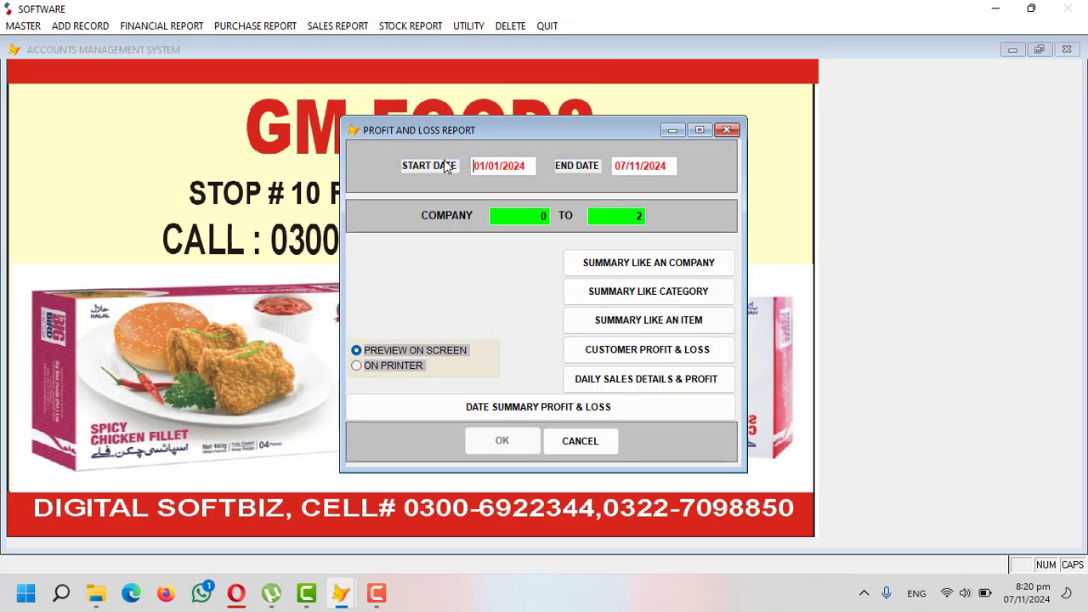
type("07/11/2024")
key("Return")
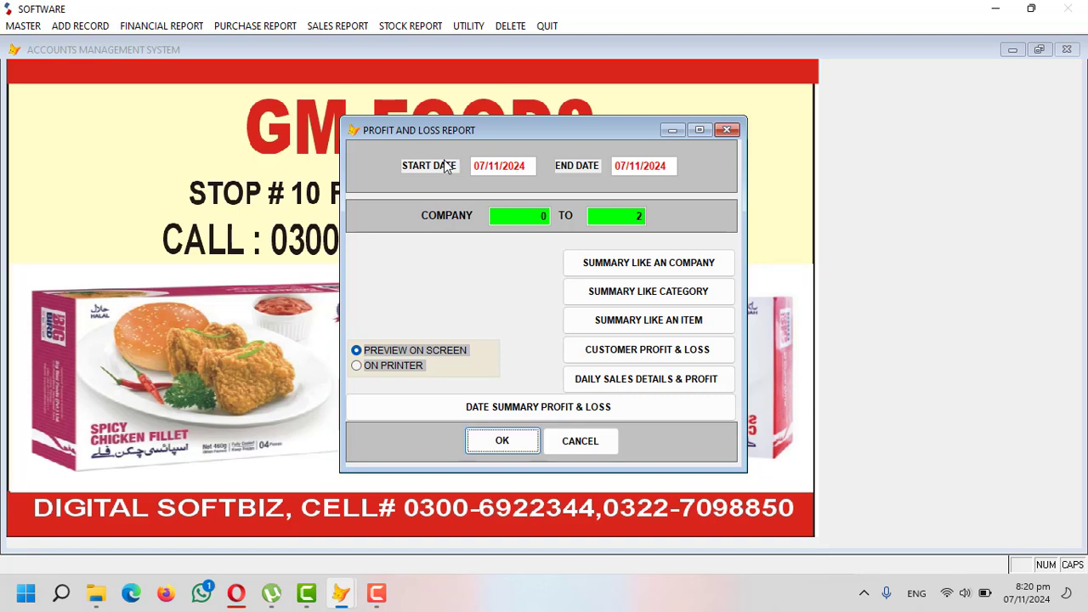
key("Return")
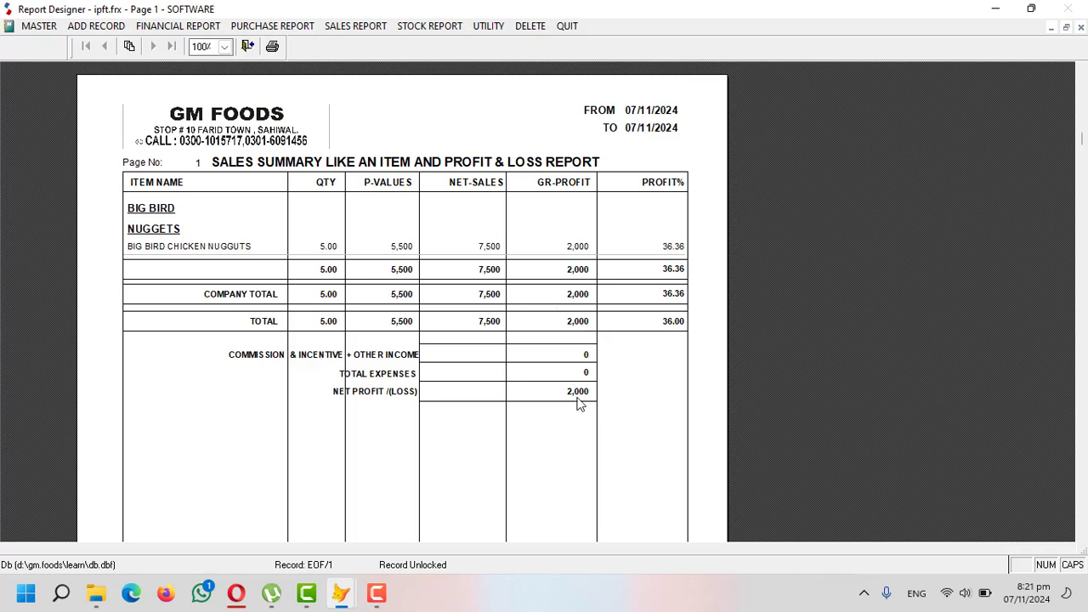
key("Escape")
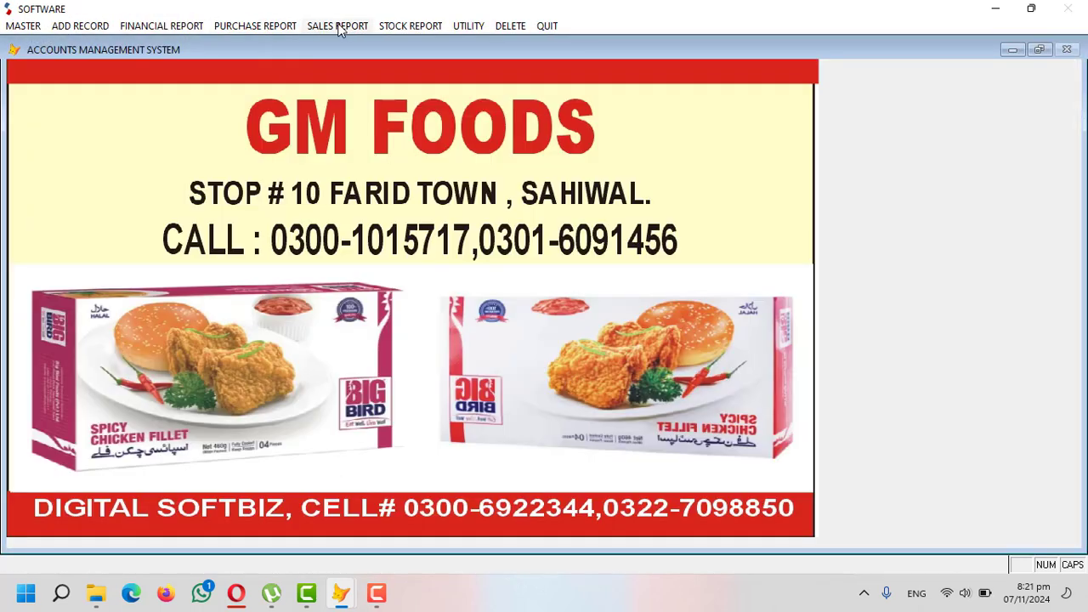
- Open the SALES REPORT menu and move across to the ADD RECORD menu
left_click(344, 27)
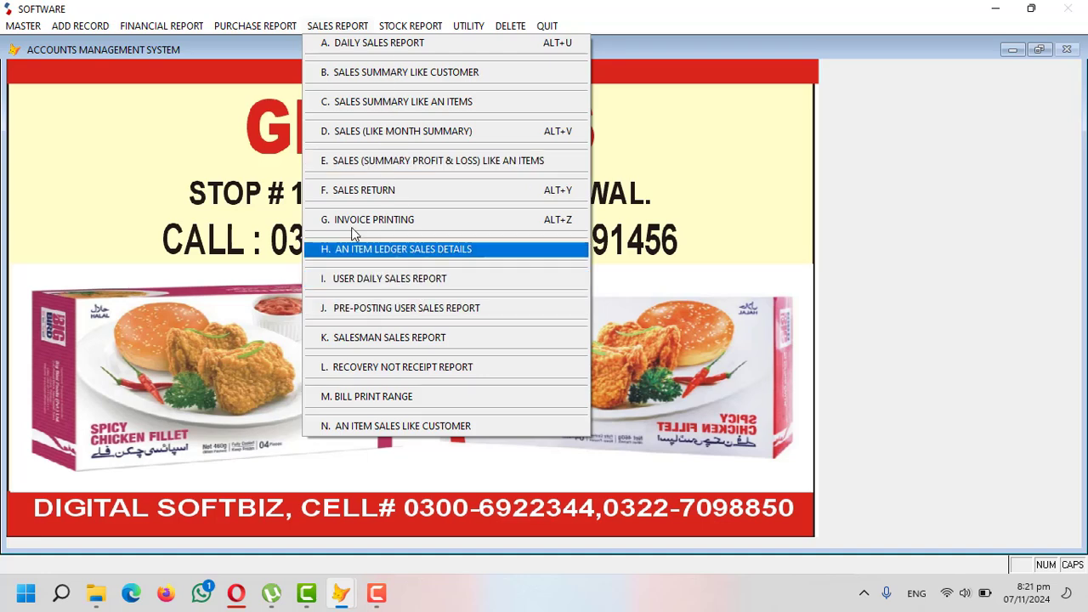
mouse_move(100, 25)
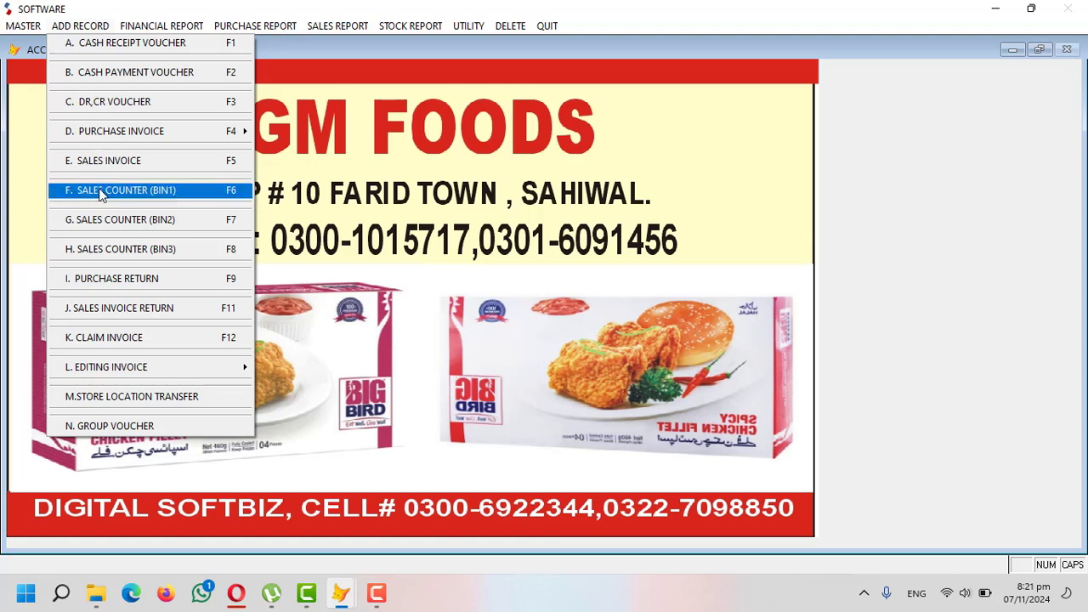
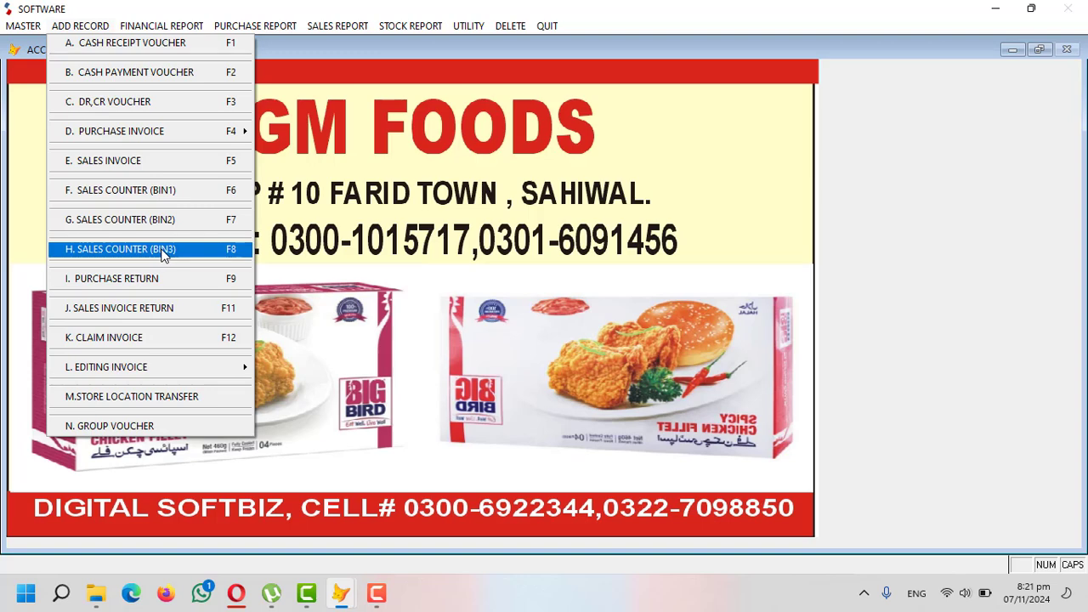
- Open a Sales Counter (Bin 1) bill for party COUNTER 1 and enter the customer's name
left_click(167, 192)
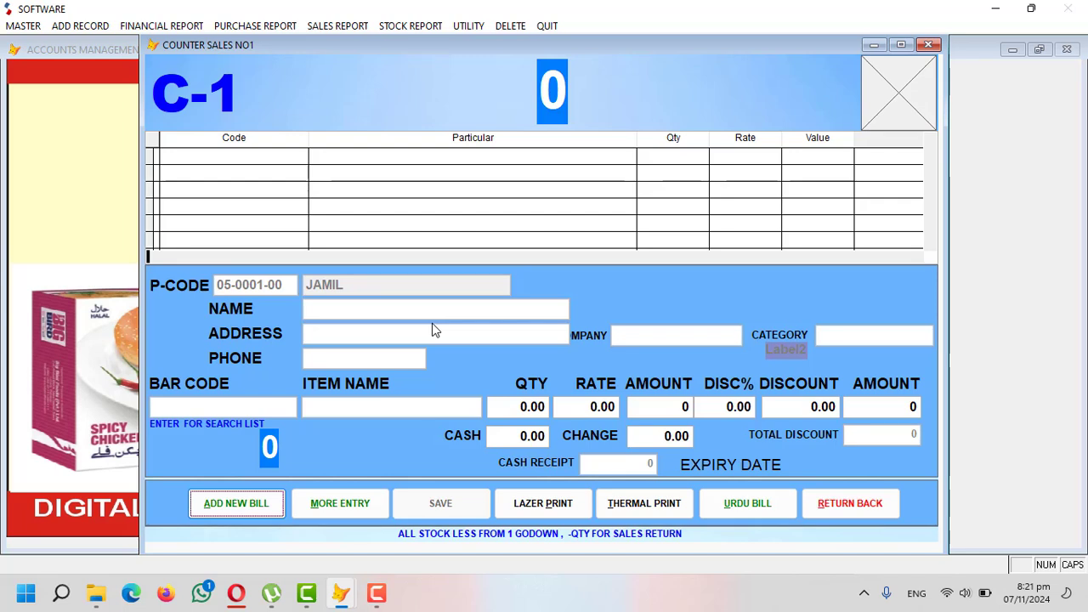
key("Return")
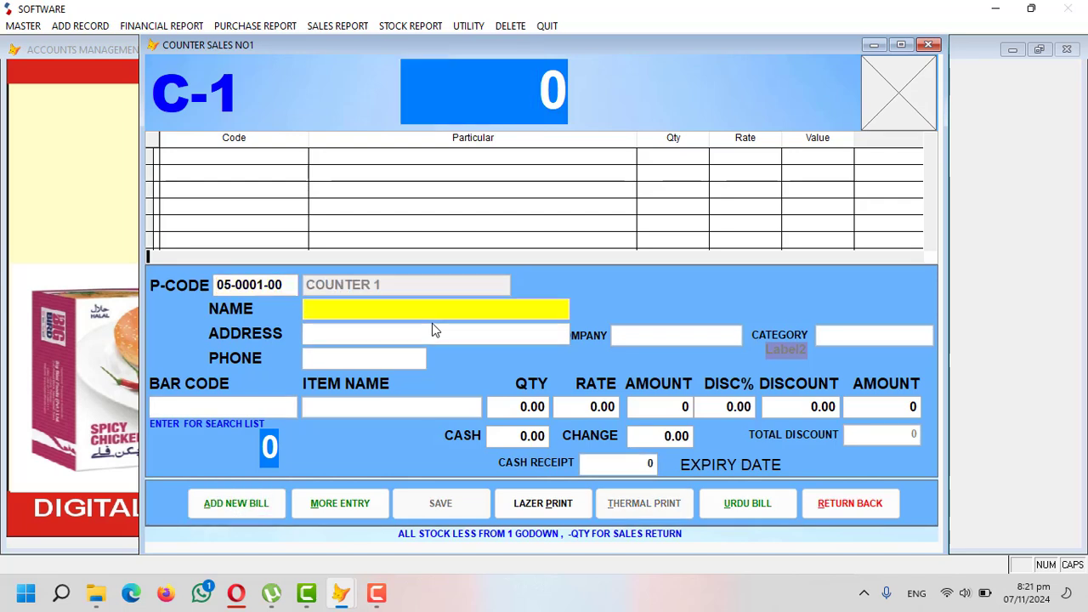
type("NUMAN")
key("Return")
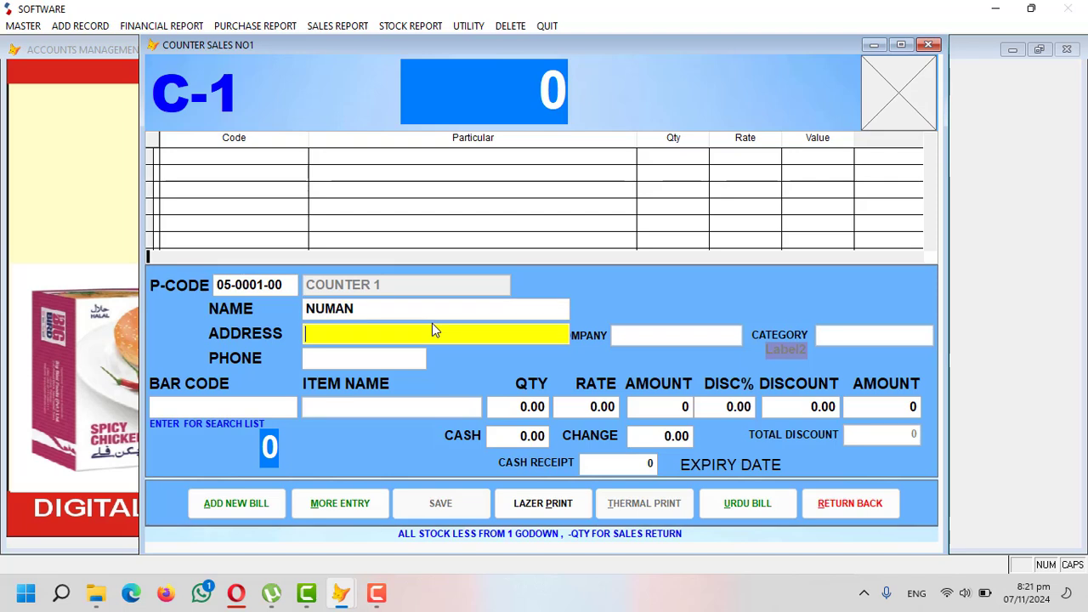
- Fill in the customer's address and phone number on the counter bill
type("SWL")
key("Return")
type("033333333")
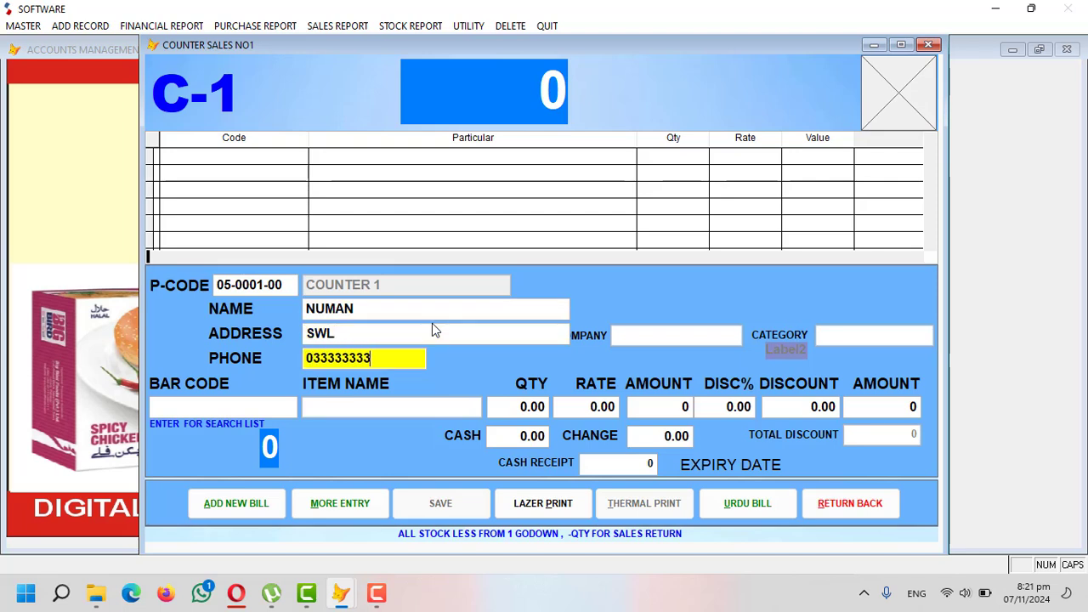
key("Return")
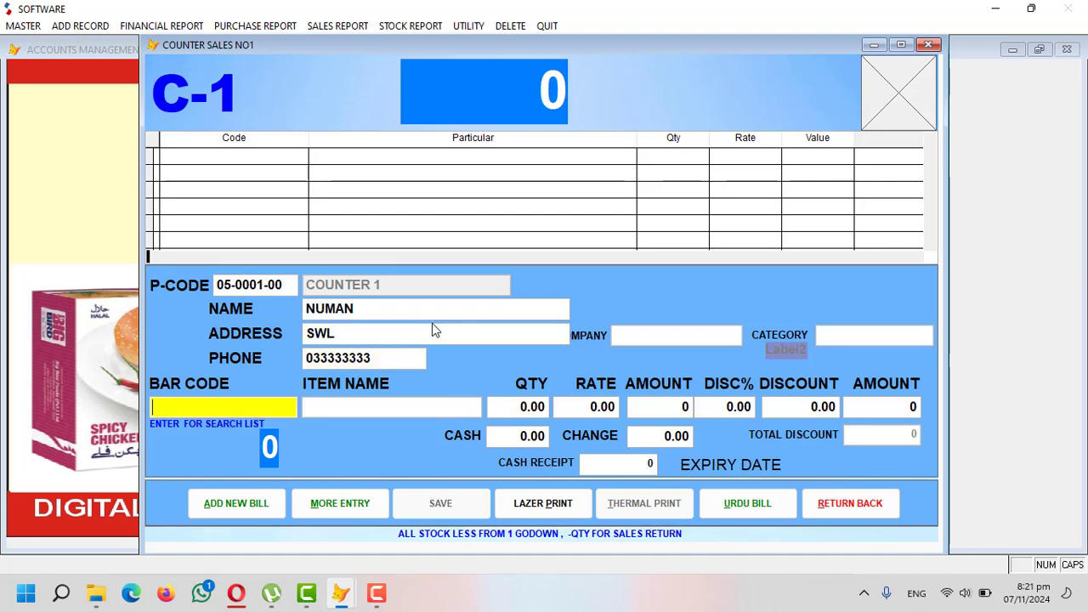
- Add item 0001 BIG BIRD CHICKEN NUGGUTS, quantity 2 at rate 1500, no discount, amount 3000
key("Return")
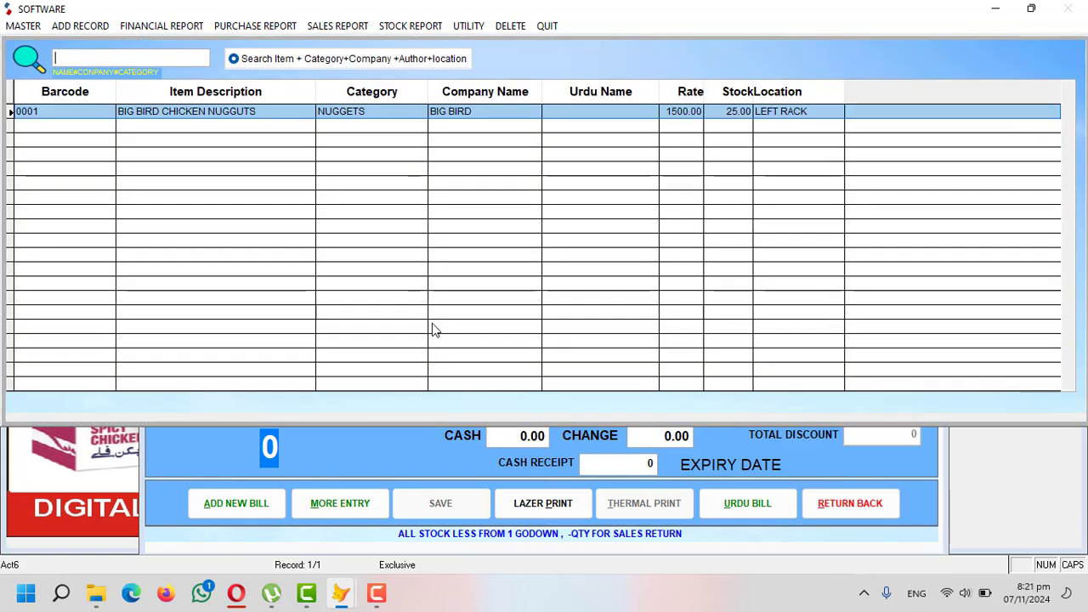
key("Return")
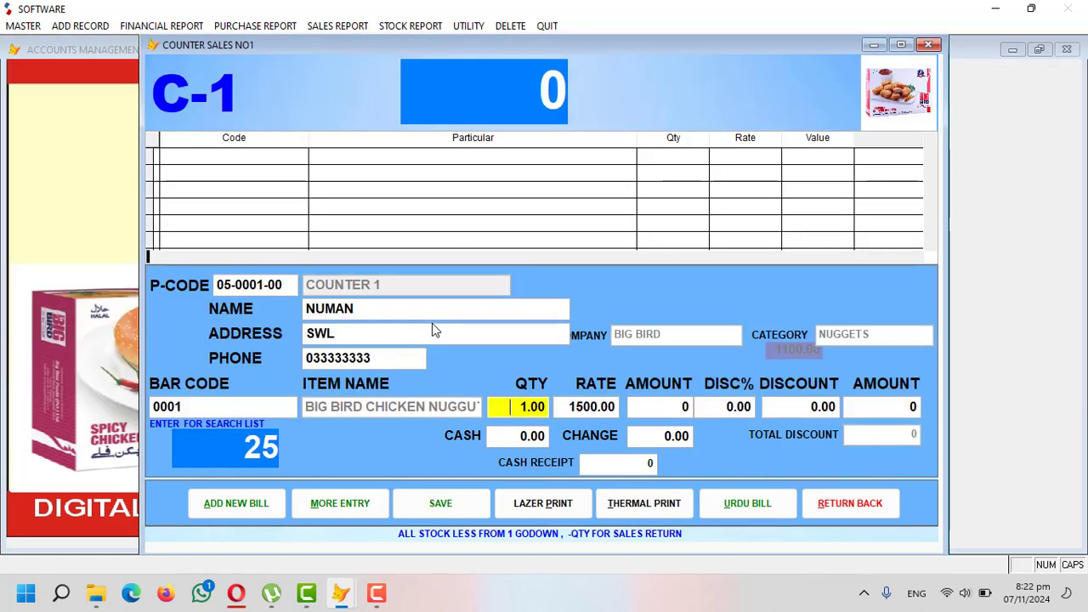
type("2")
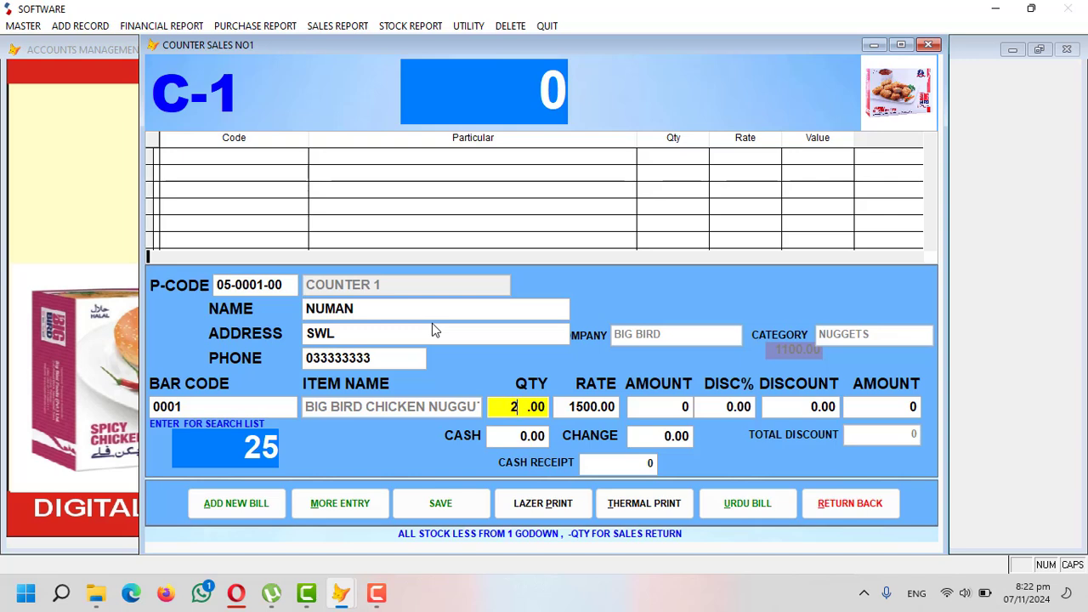
key("Return")
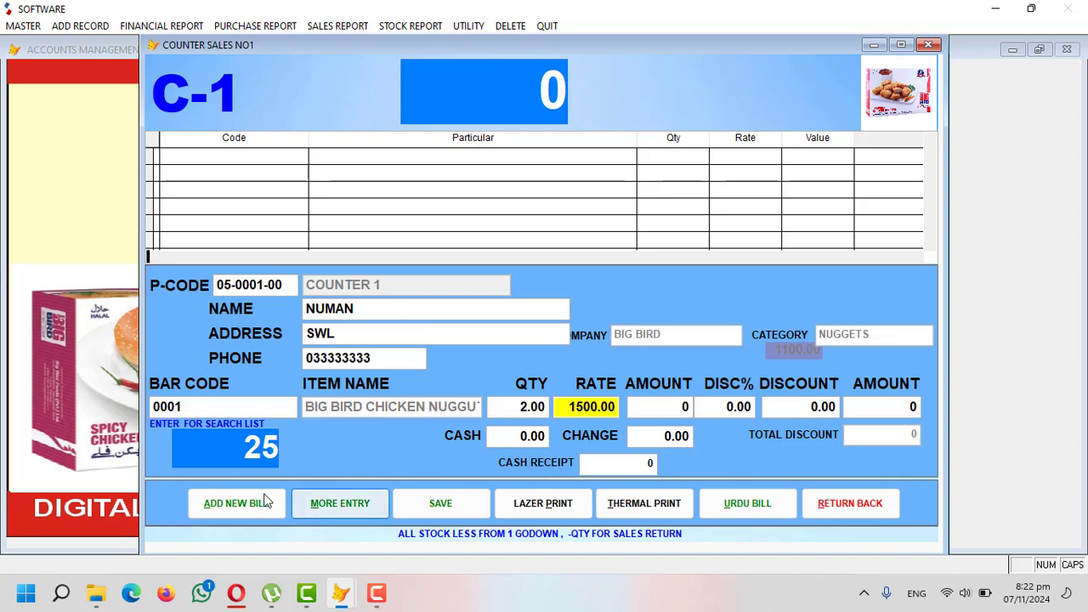
key("Return")
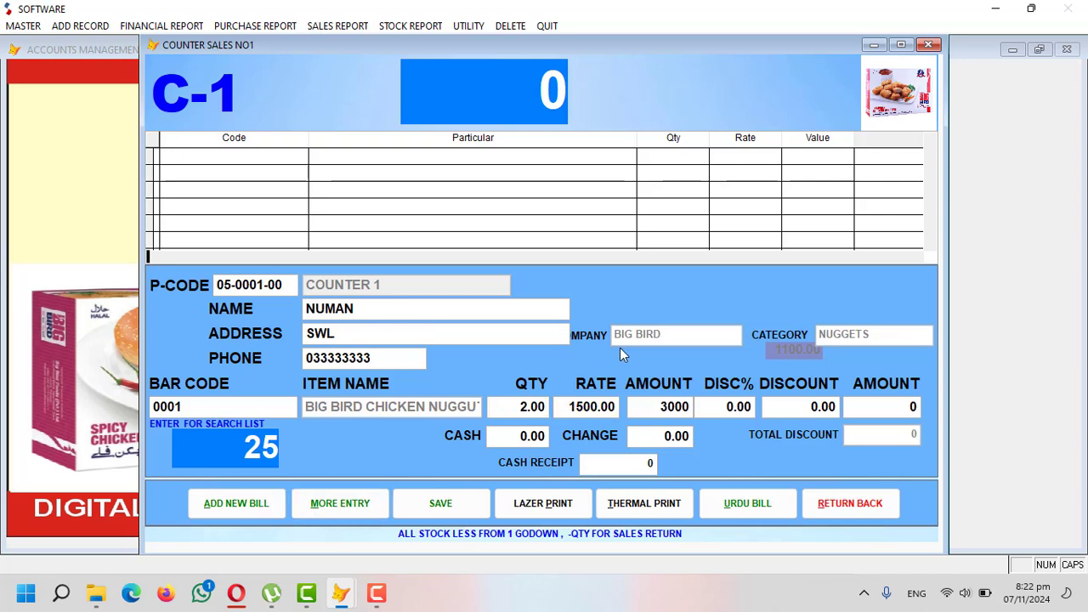
key("Return")
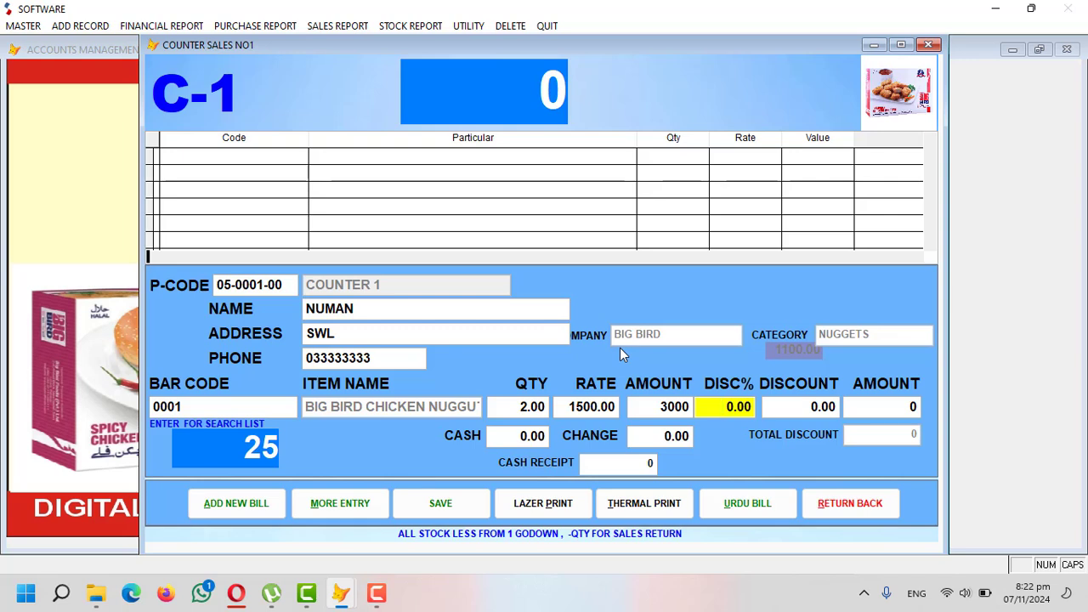
key("Return")
key("Return")
key("Return")
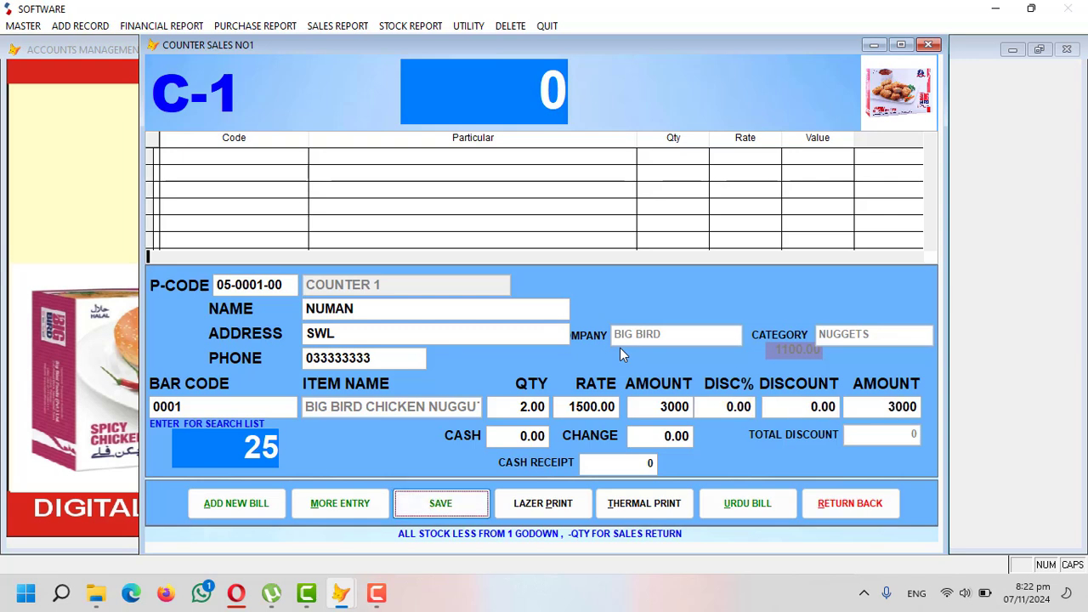
key("Return")
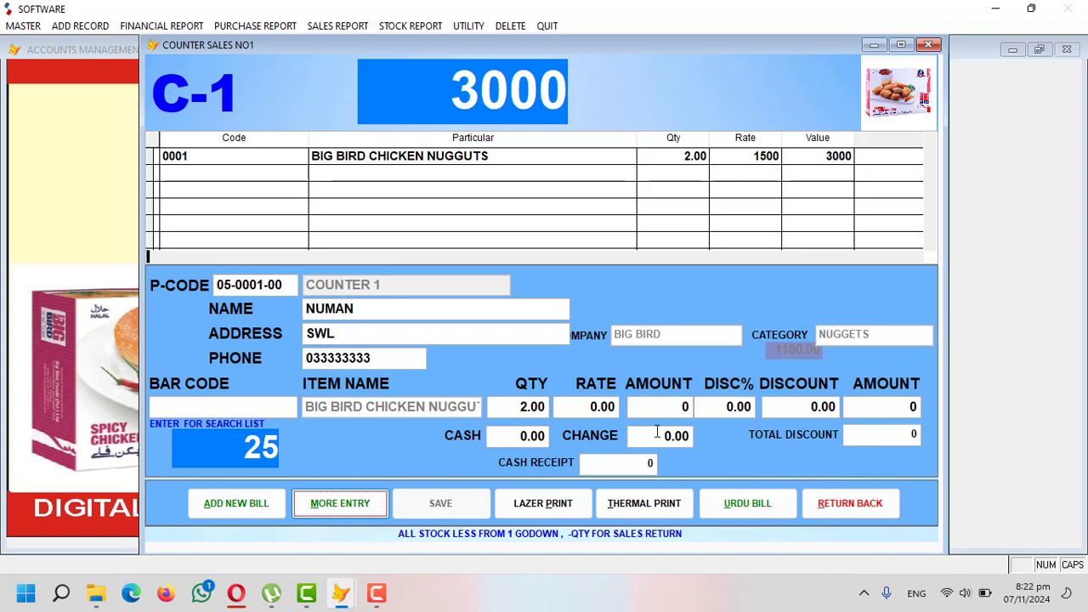
- Record 5,000 cash tendered, giving 2,000 change and a 3,000 cash receipt
left_click(500, 435)
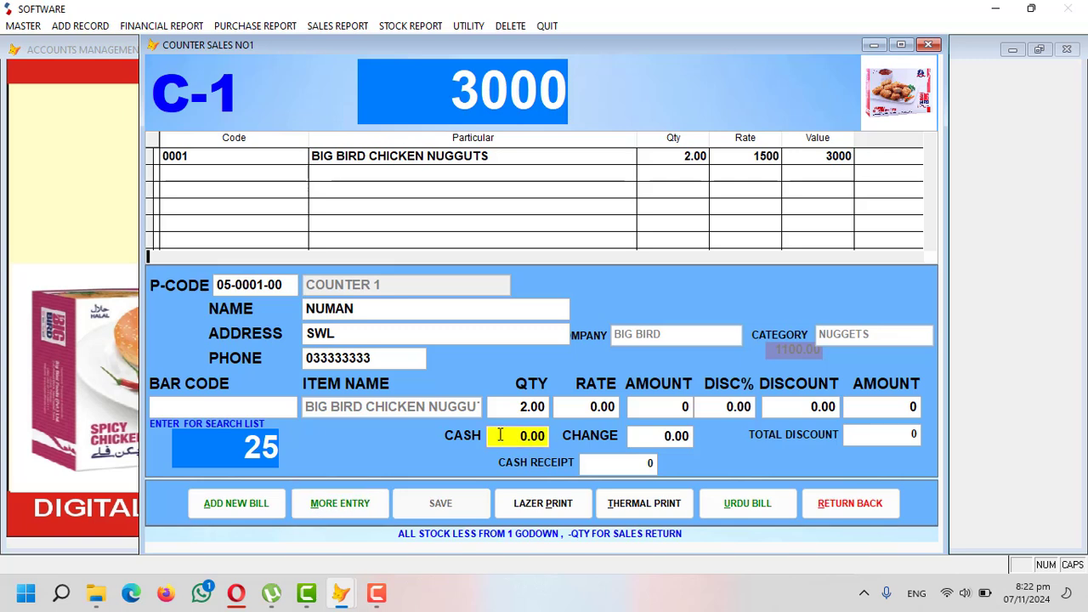
type("500")
key("Return")
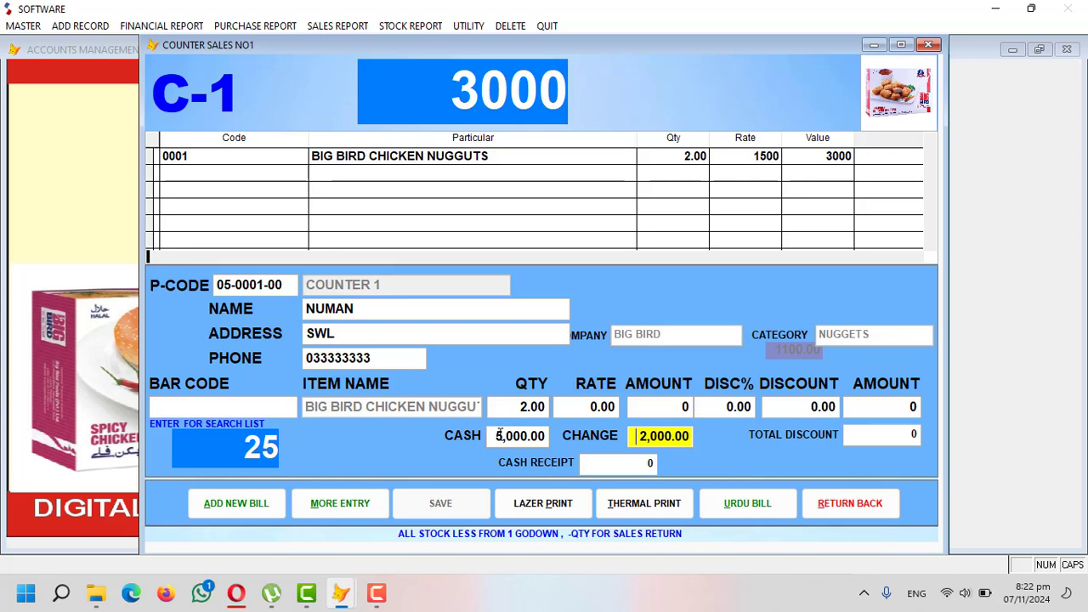
key("Return")
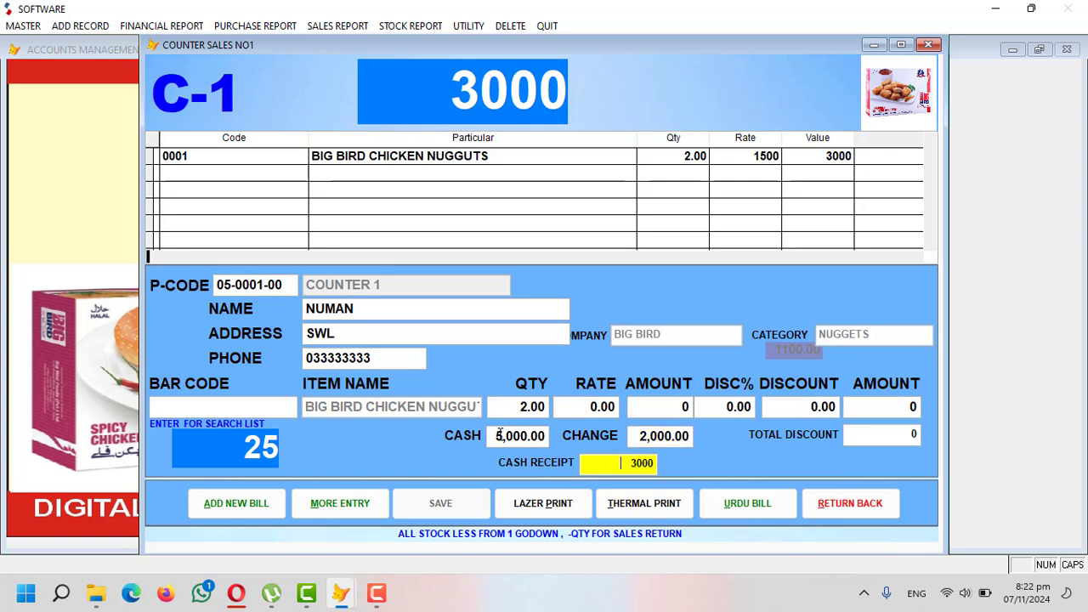
key("Return")
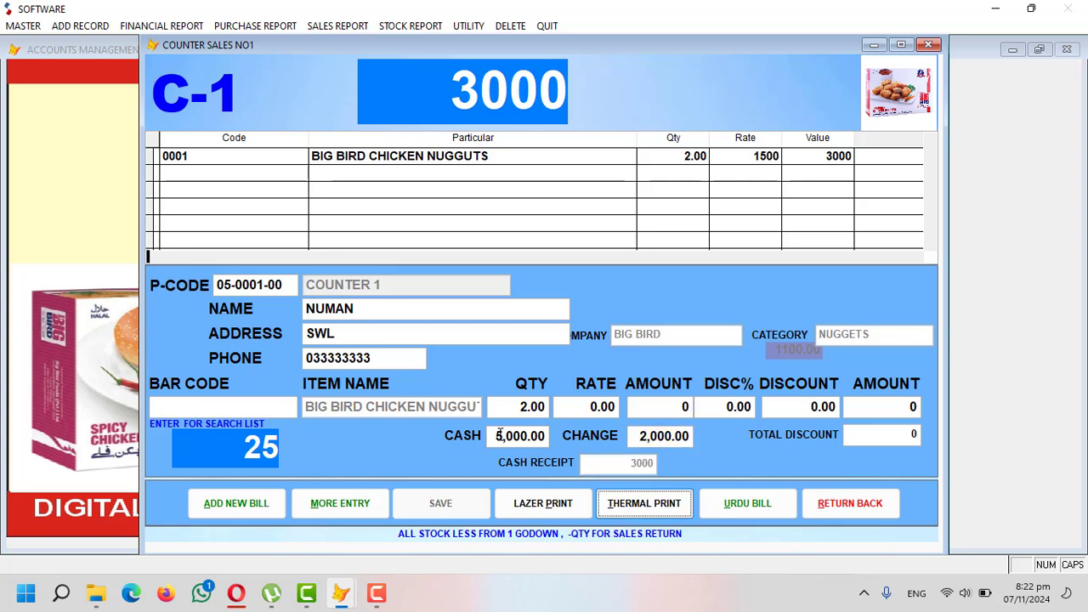
- Print the bill as a thermal receipt, decline the message prompt, and close the counter form
key("Return")
key("Return")
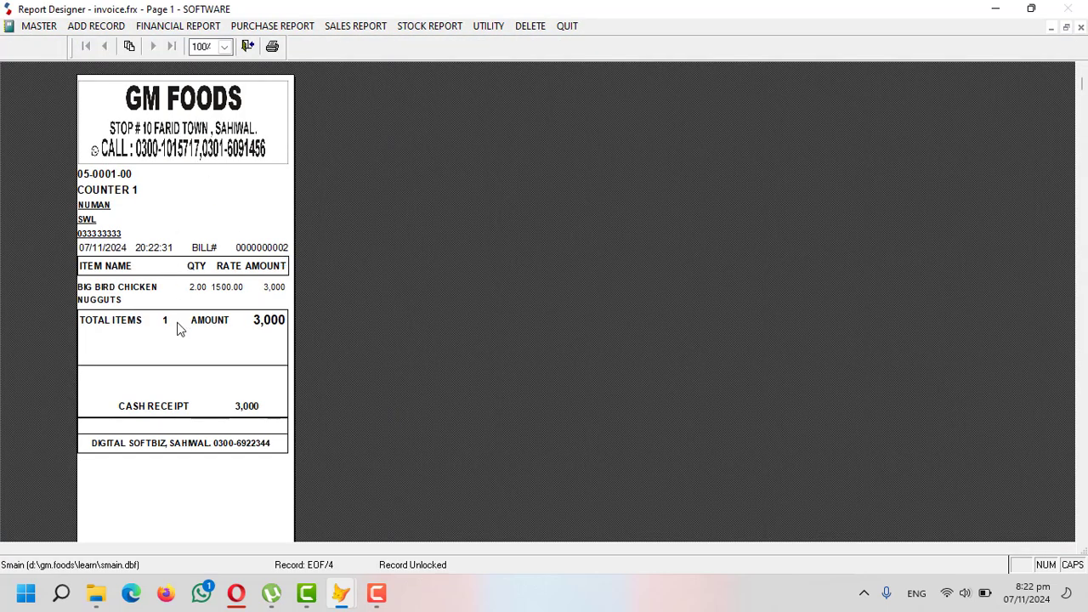
key("Escape")
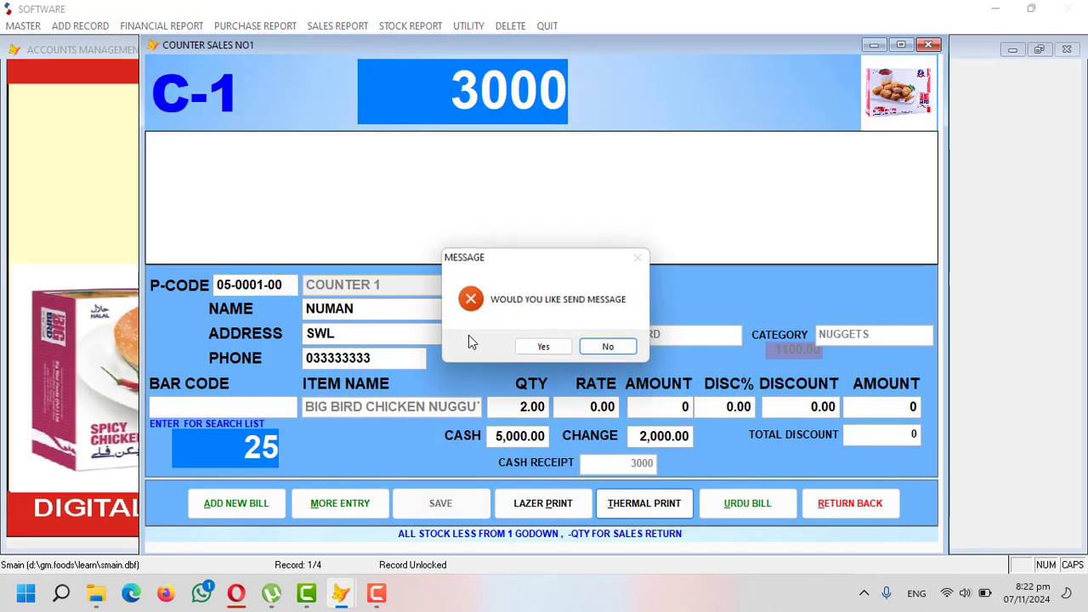
left_click(607, 348)
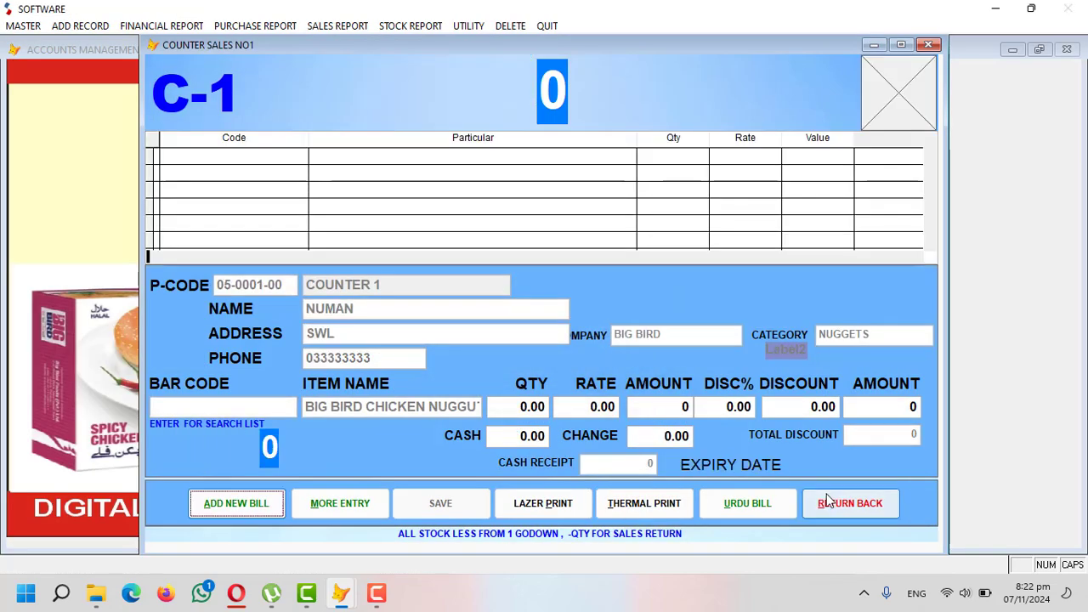
left_click(848, 502)
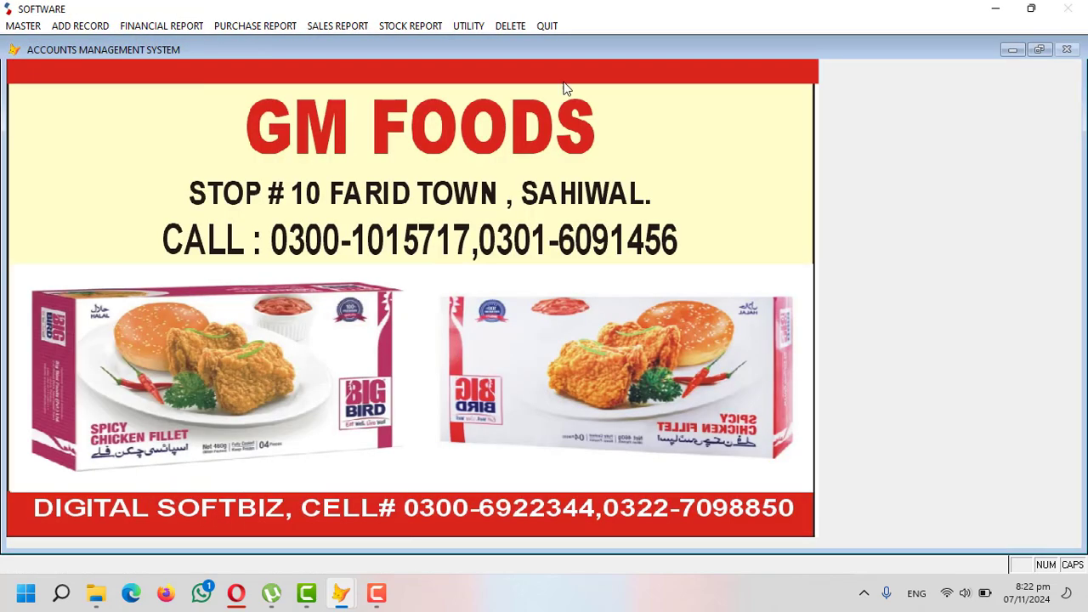
- Run the Counter All Bin Data Sales Transfer to Program utility, confirming and acknowledging both prompts
left_click(101, 27)
left_click(466, 27)
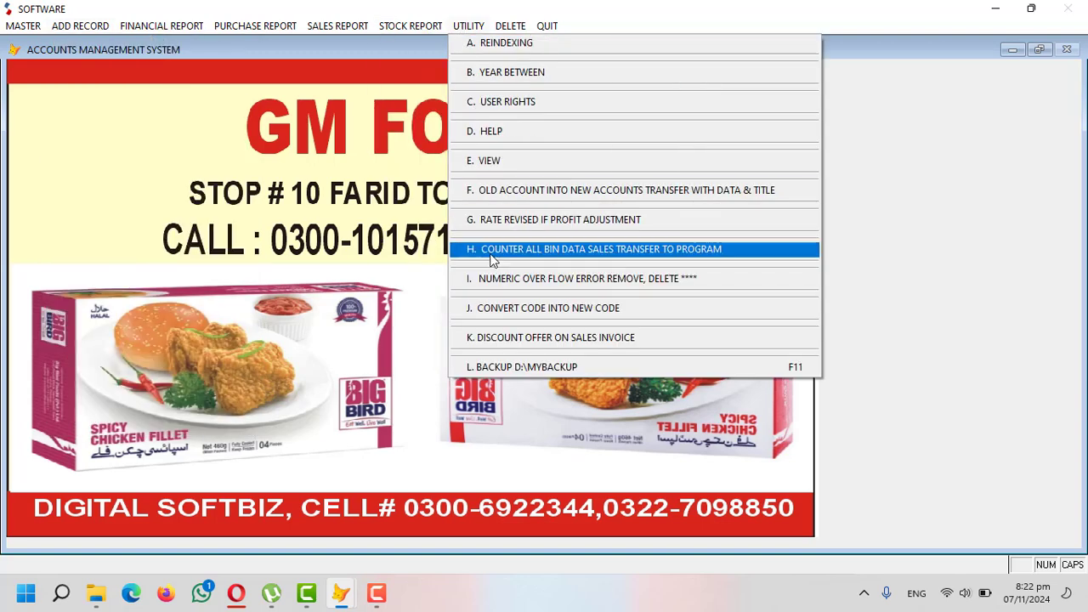
left_click(682, 252)
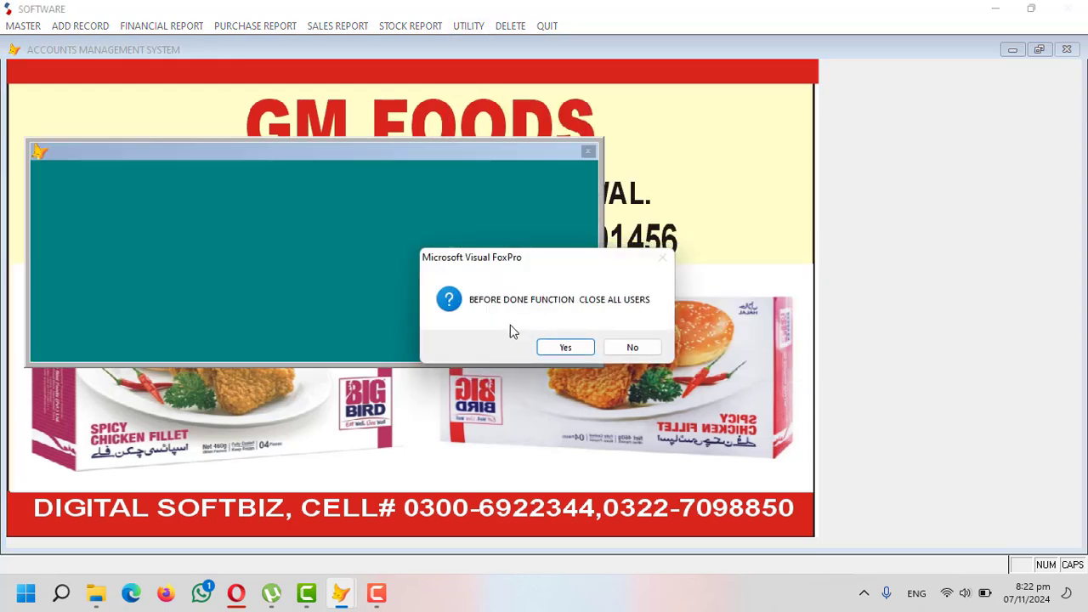
left_click(559, 346)
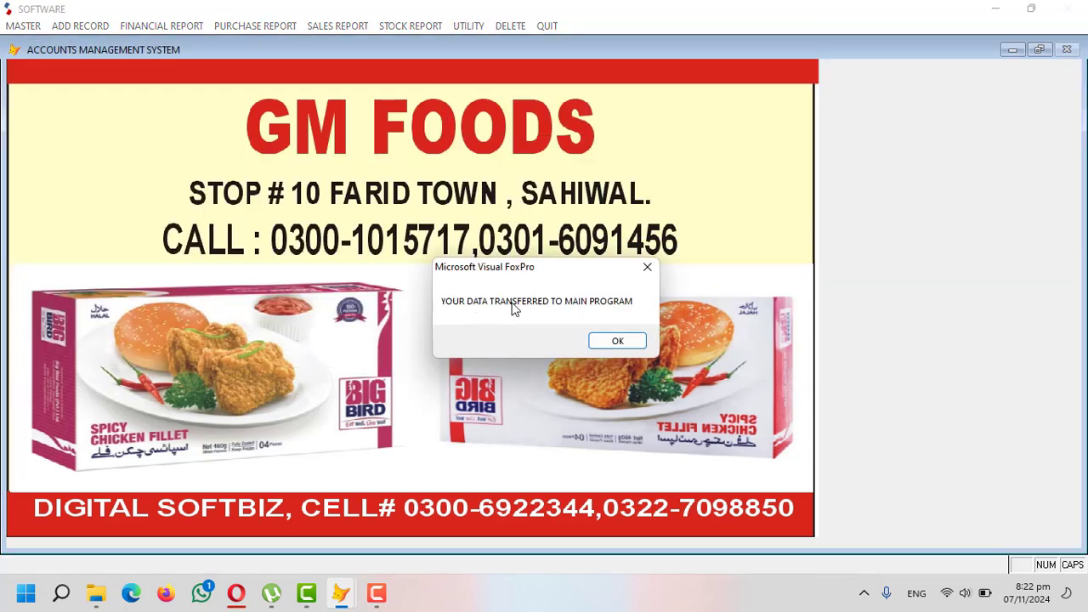
left_click(617, 342)
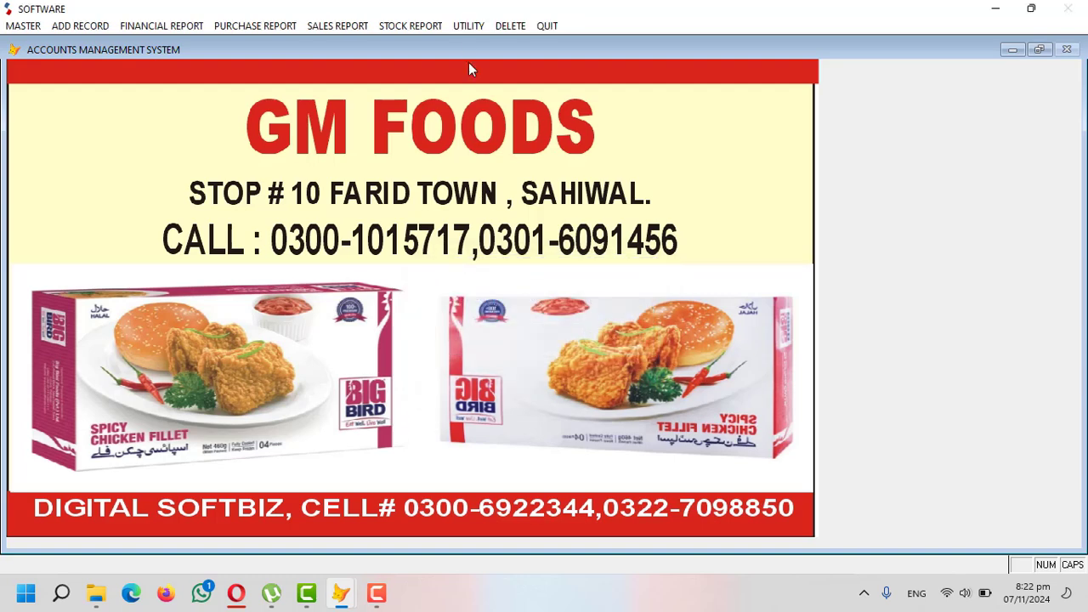
left_click(397, 25)
- Preview the Stock In Hand report on screen, then close it
left_click(418, 102)
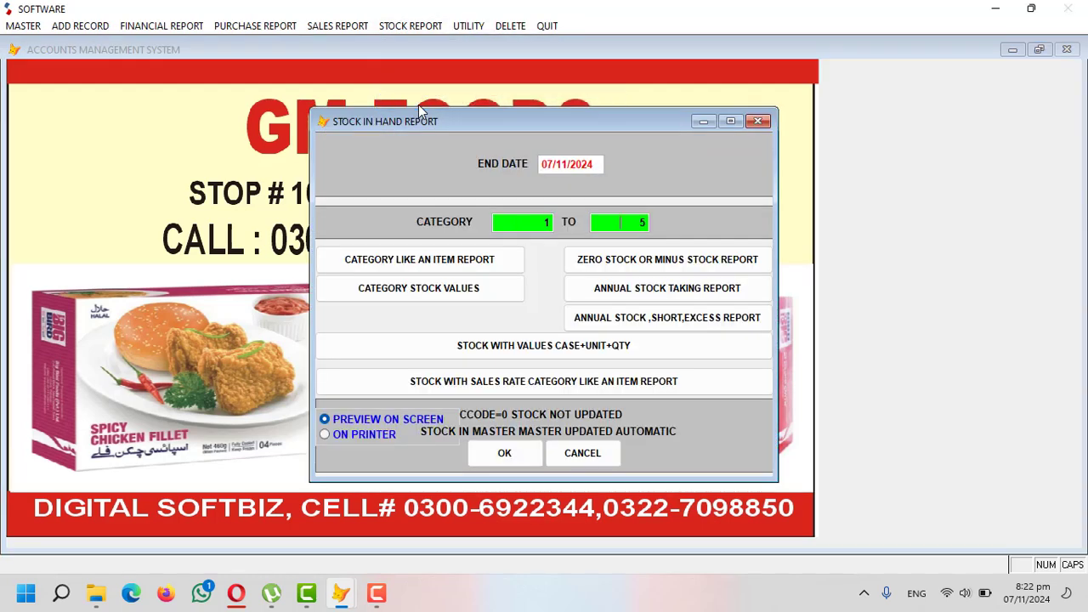
key("Return")
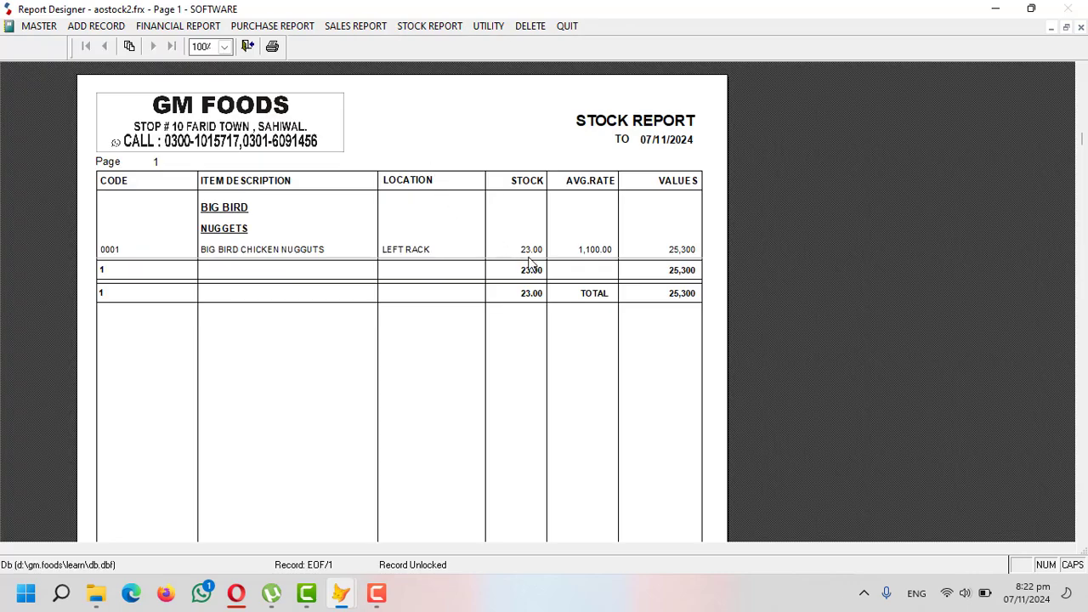
key("Escape")
key("Escape")
- Preview the Daily Sales Report for 07/11/2024, showing two nugget sales totalling 10,500
left_click(364, 27)
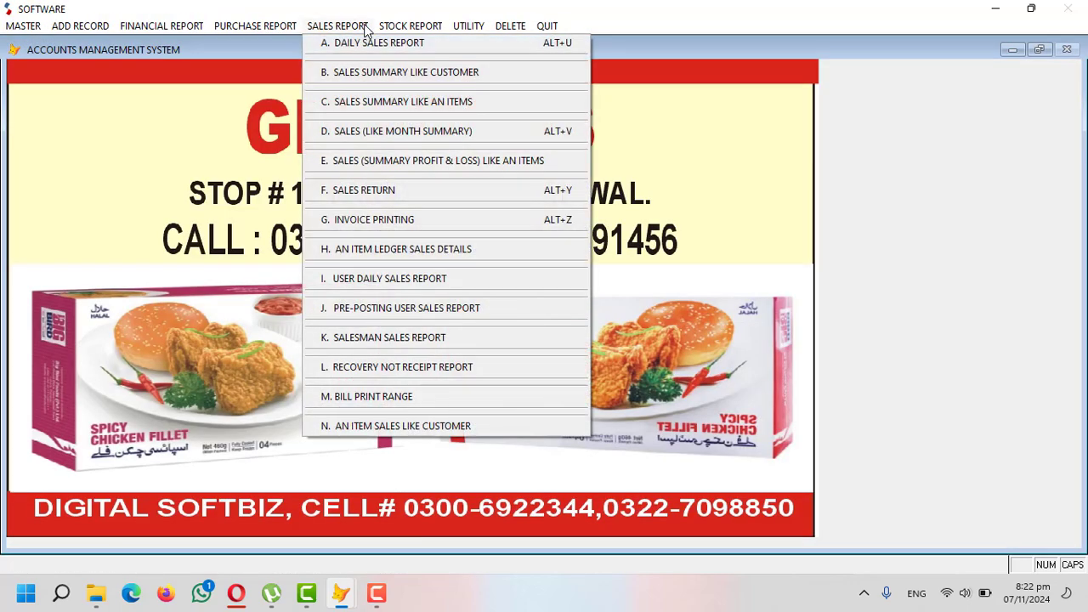
left_click(365, 45)
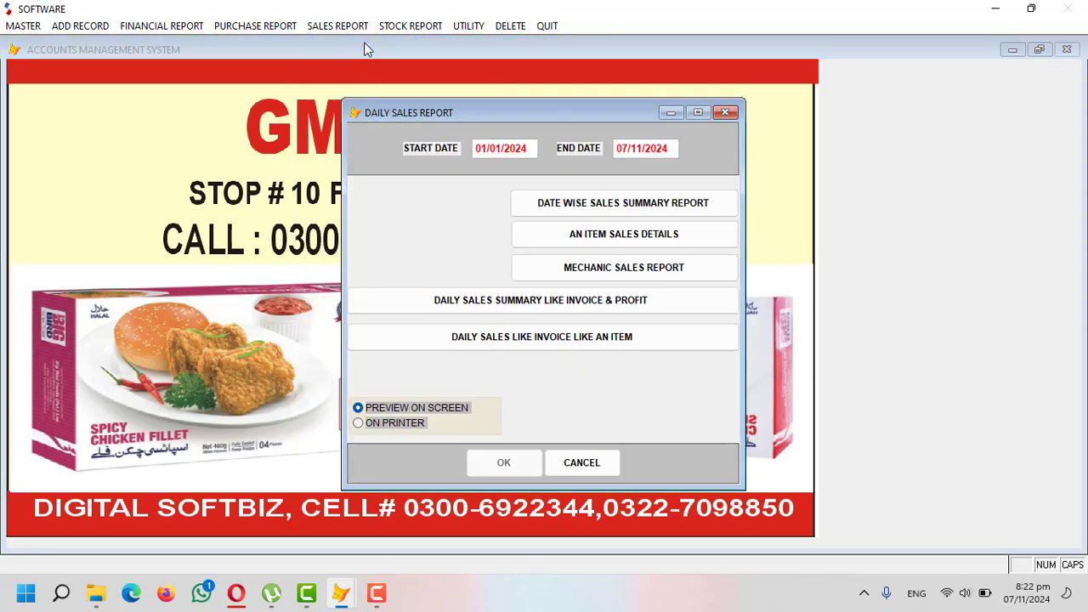
type("11202")
key("Return")
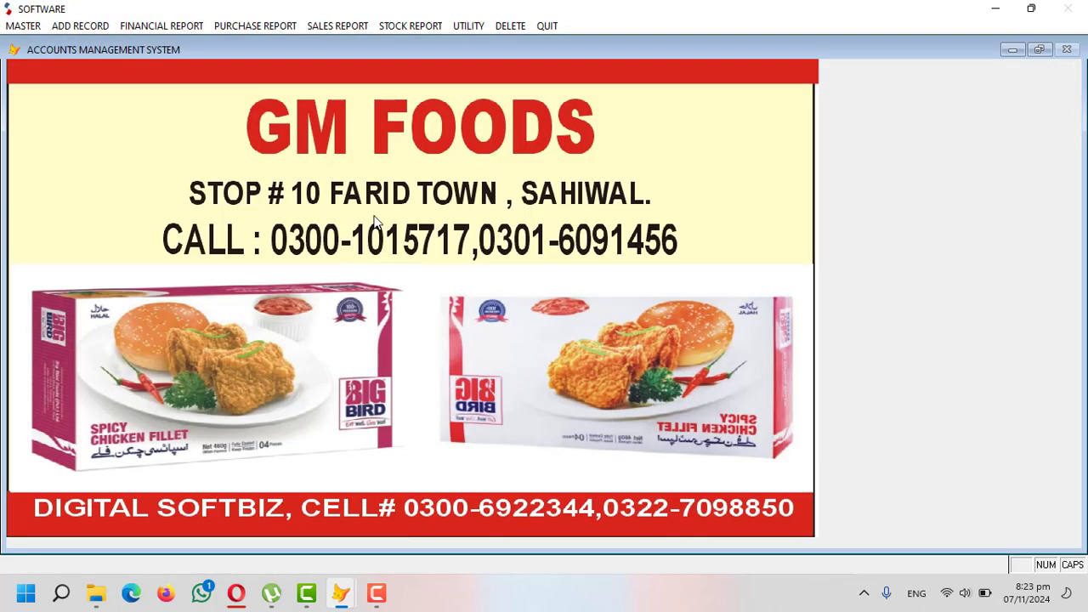
left_click(340, 26)
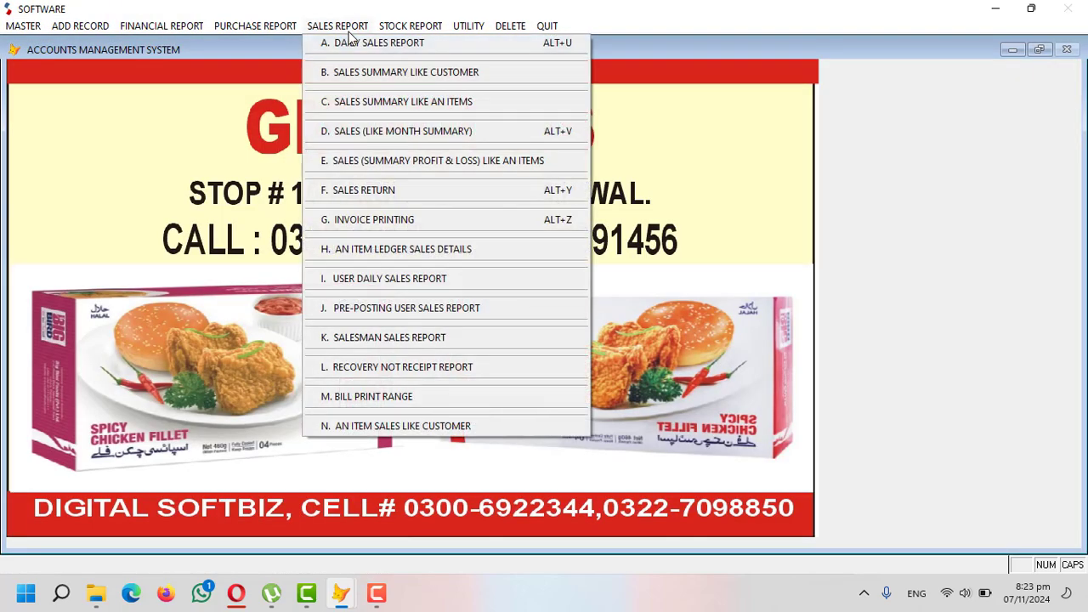
left_click(386, 161)
type("04")
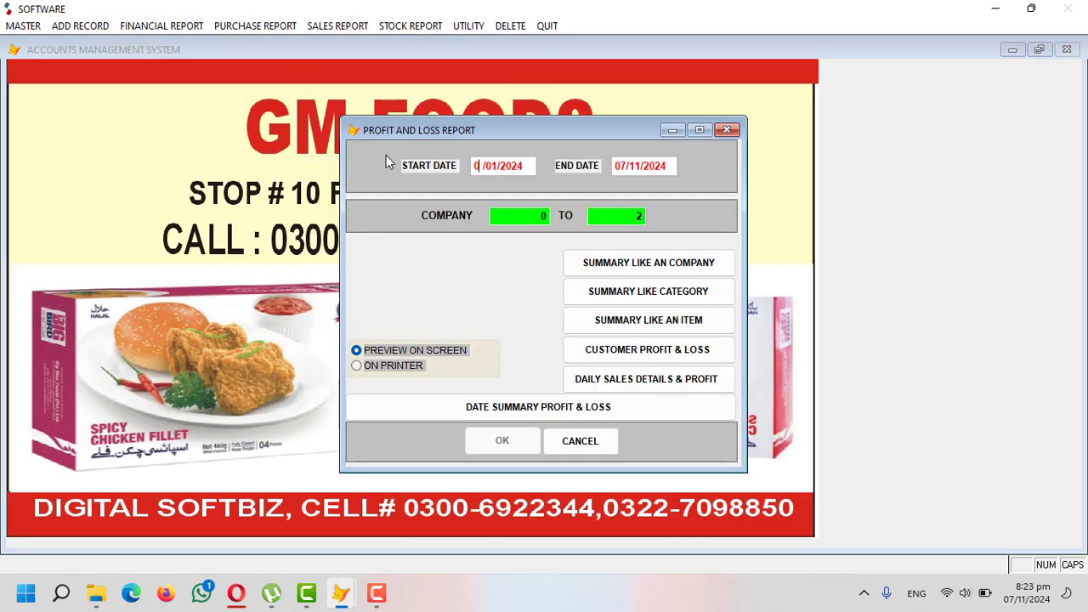
key("BackSpace")
type("711")
key("Return")
key("Return")
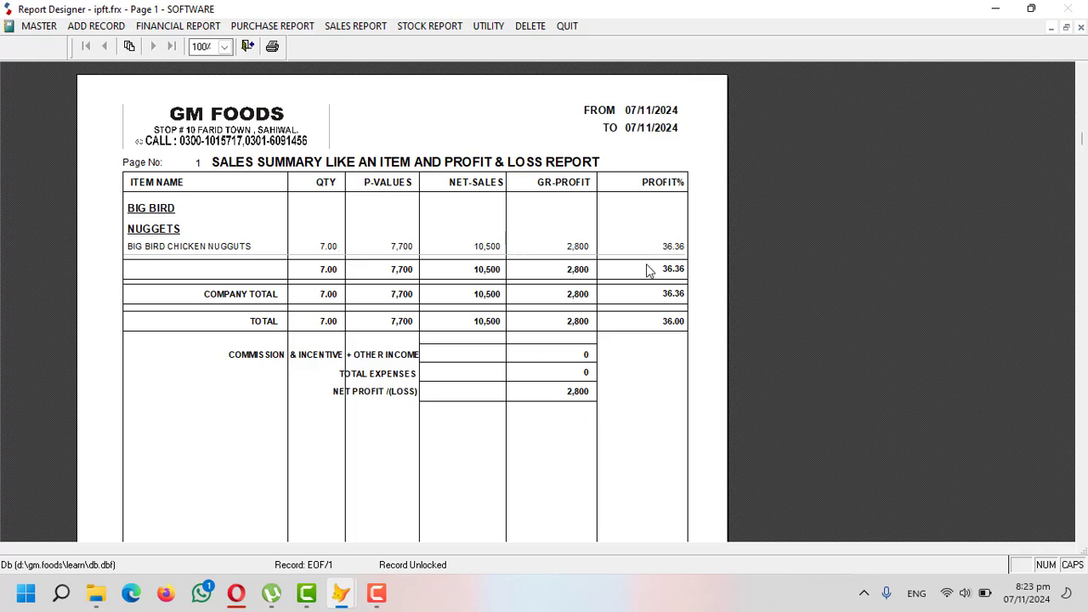
key("Escape")
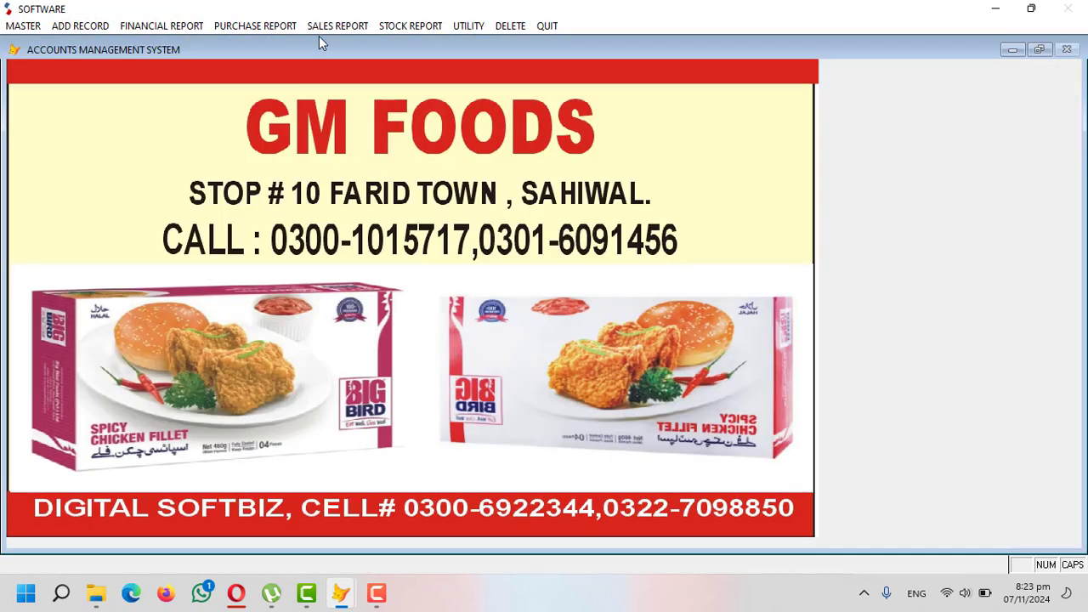
left_click(332, 25)
- Start a new purchase invoice, selecting the supplier and entering party bill number 123
mouse_move(98, 30)
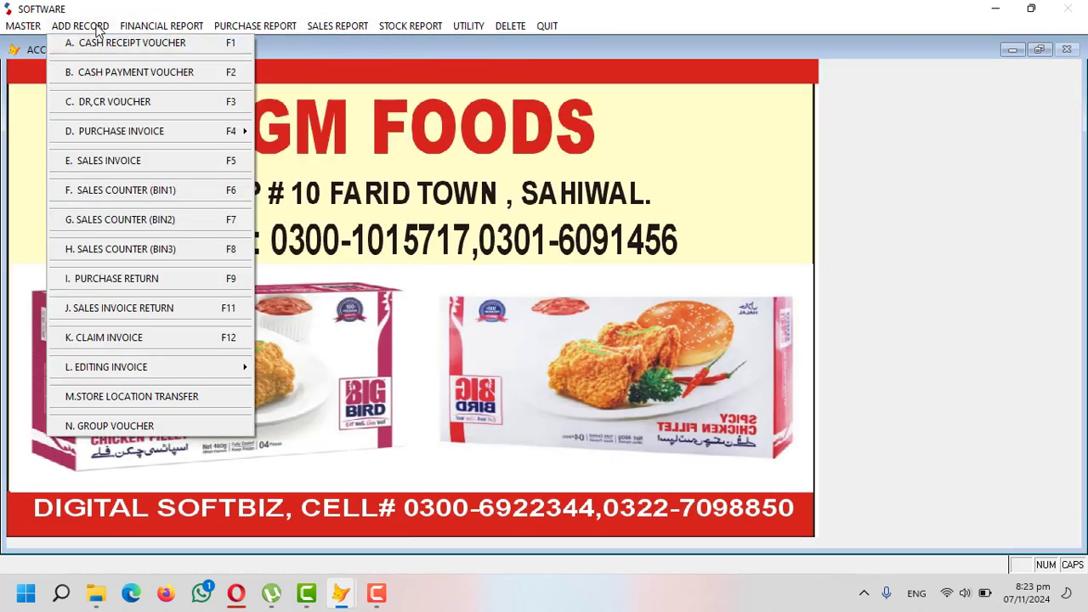
mouse_move(98, 134)
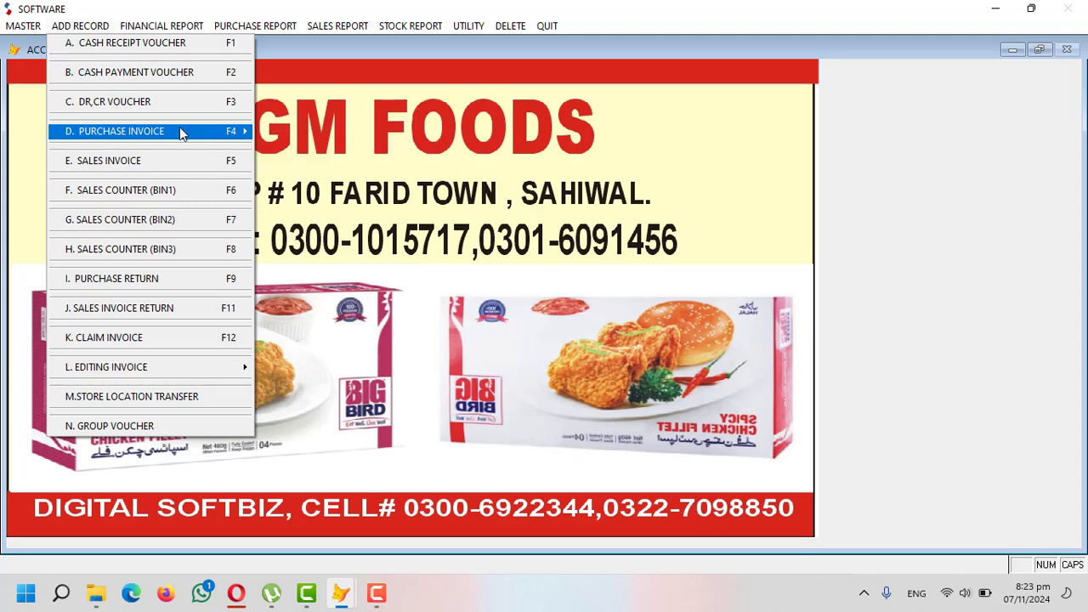
mouse_move(245, 131)
left_click(319, 162)
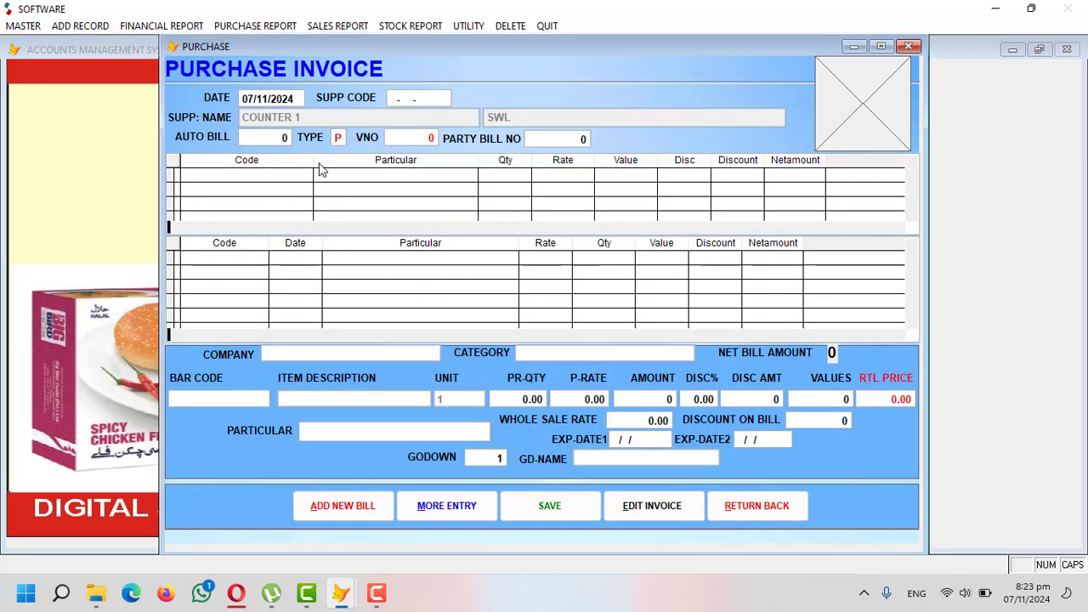
key("Return")
key("Return")
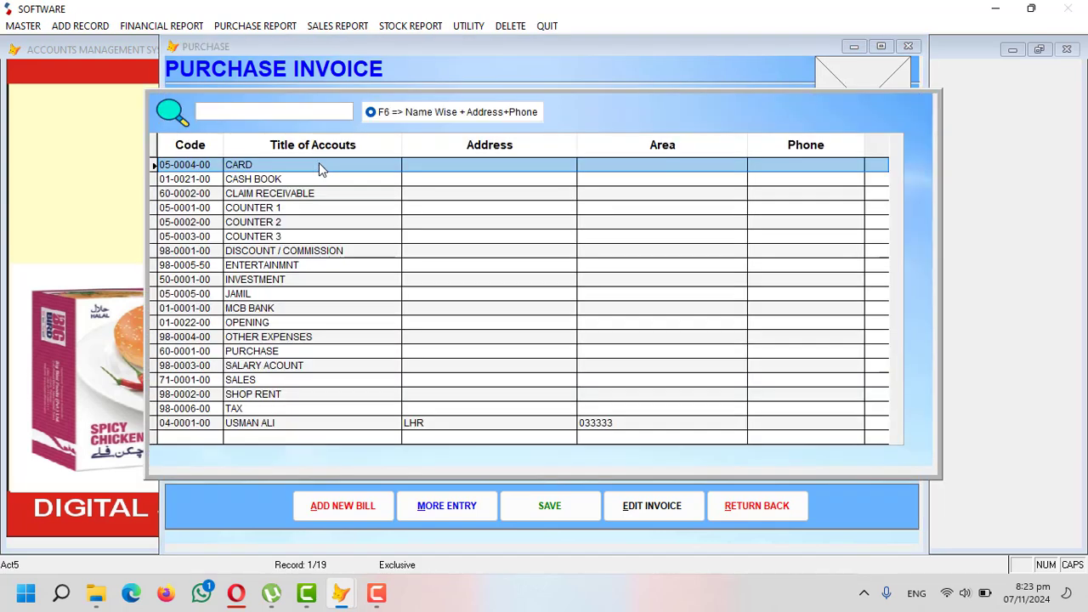
type("JA")
key("BackSpace")
key("BackSpace")
type("US")
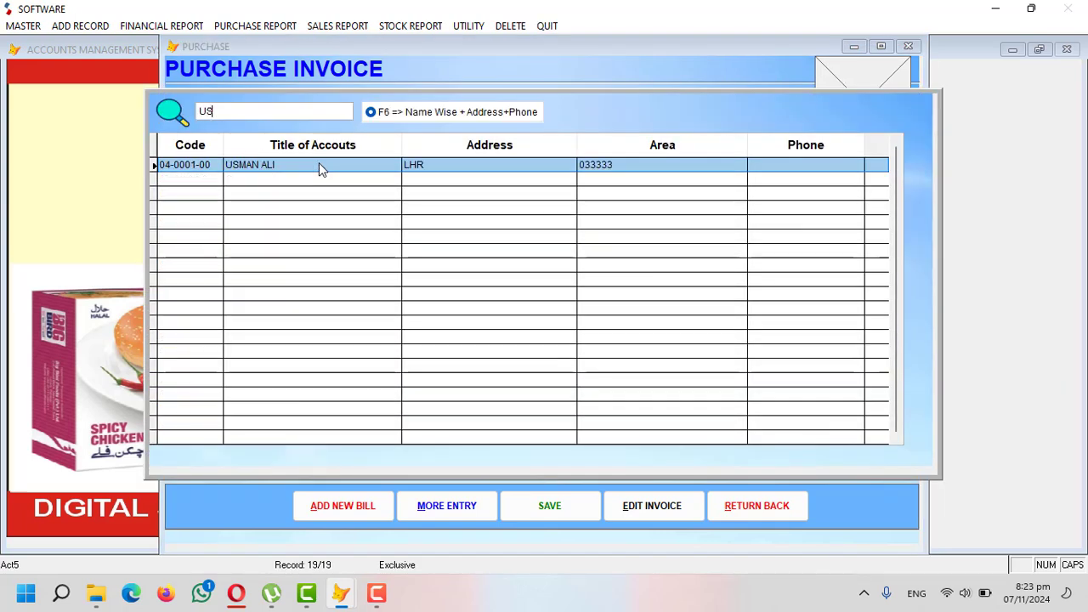
key("Return")
key("Return")
key("Return")
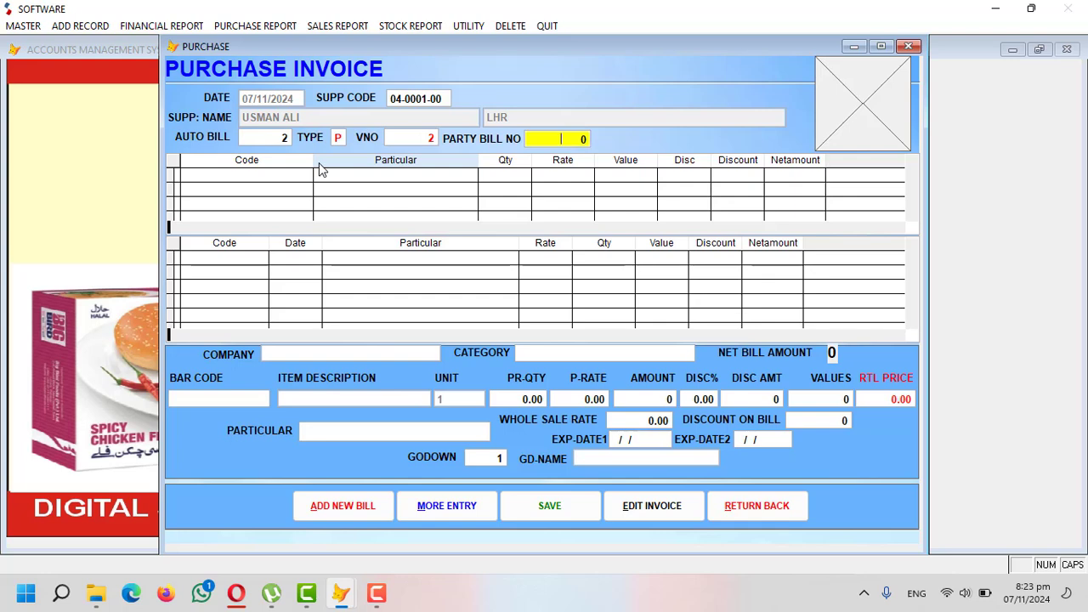
type("123")
key("Return")
- Add 10 BIG BIRD CHICKEN NUGGUTS at 1100 (11,000), save the invoice, and close the form
key("Return")
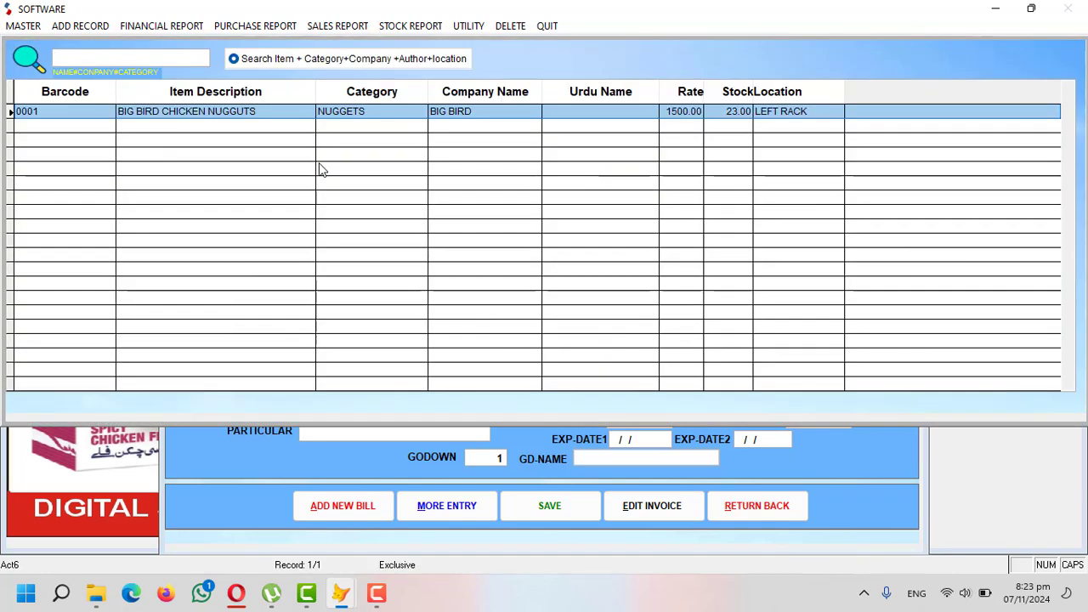
key("Return")
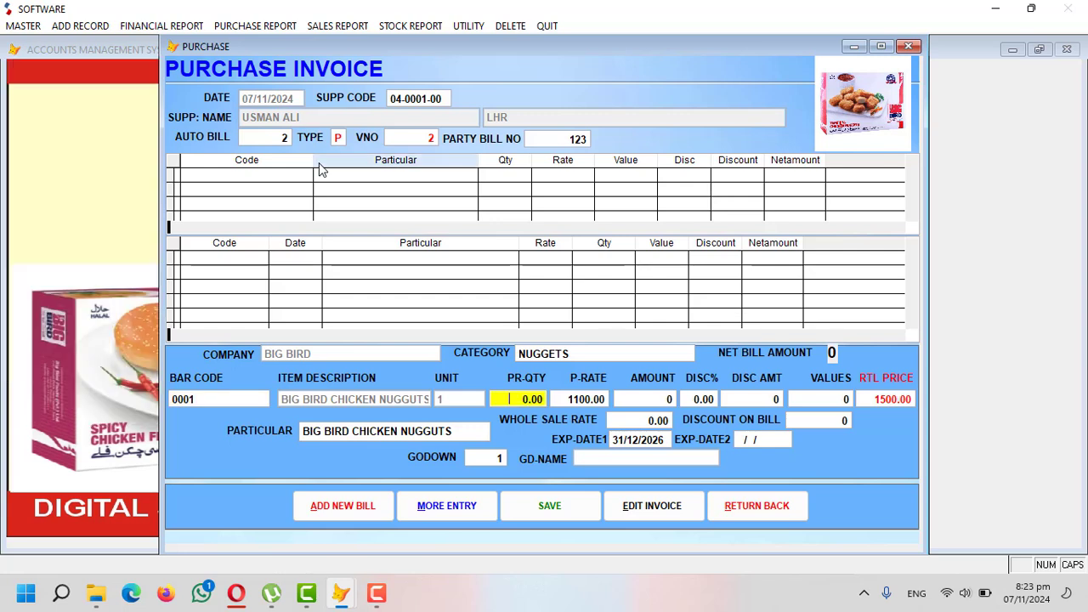
type("10")
key("Return")
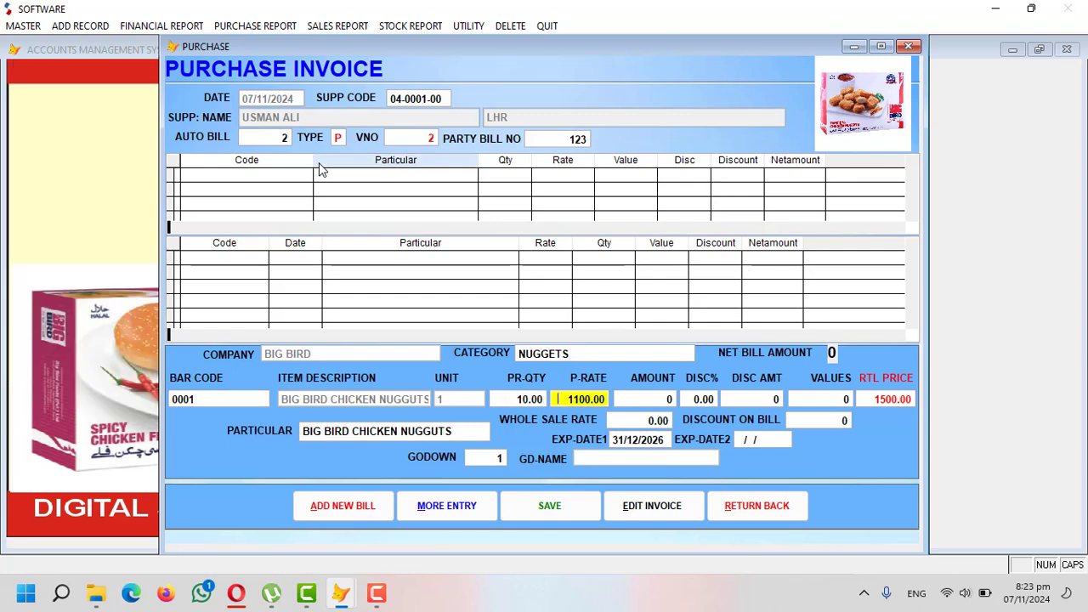
key("Return")
key("Return")
key("Return")
key("Return")
key("Return")
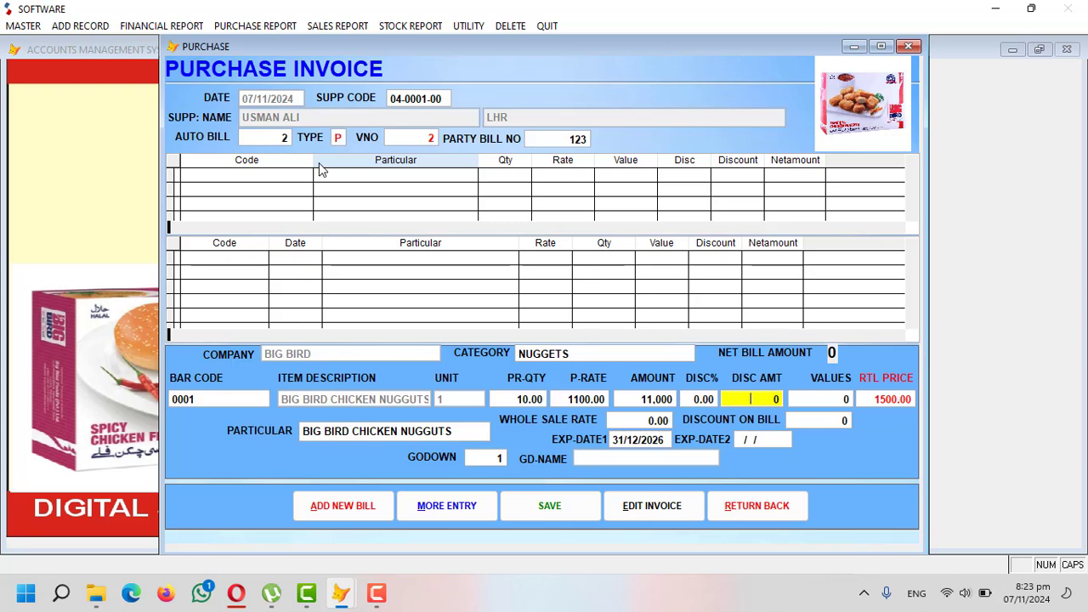
key("Return")
key("Return")
key("Return")
key("Return")
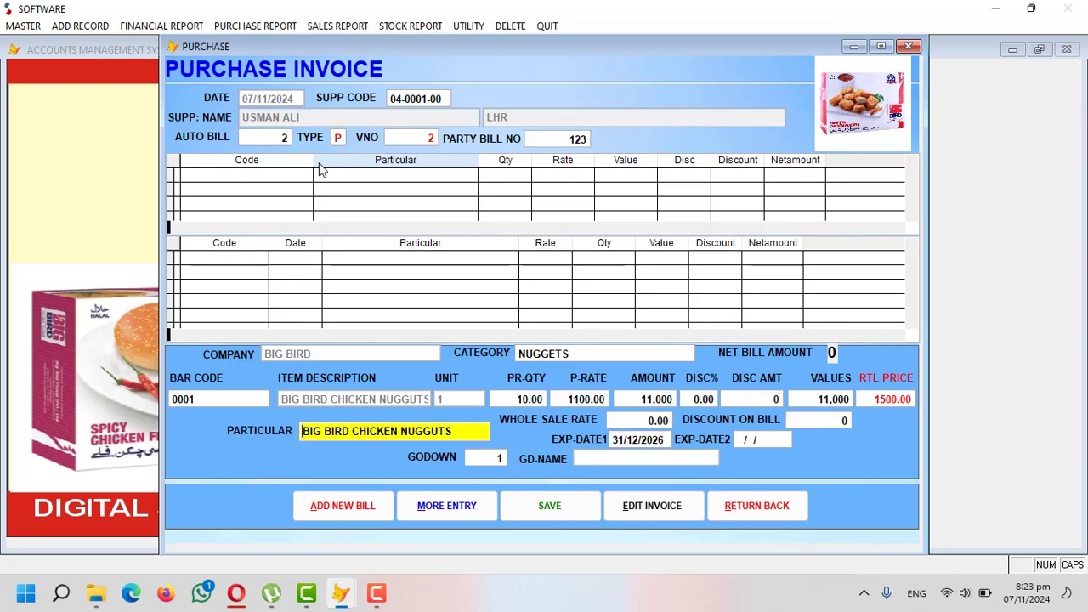
key("Return")
key("Return")
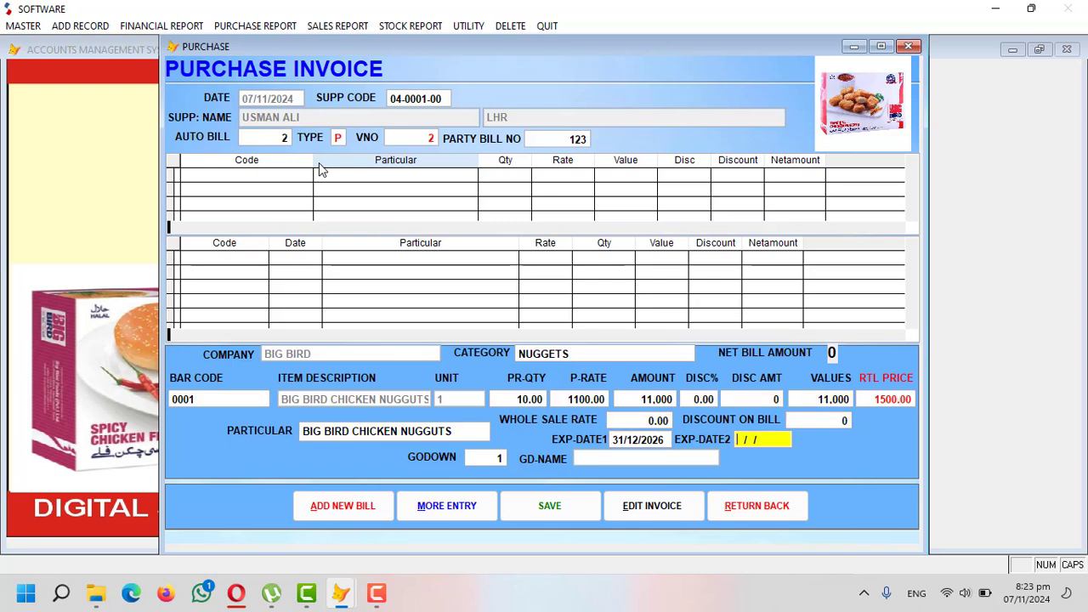
key("Return")
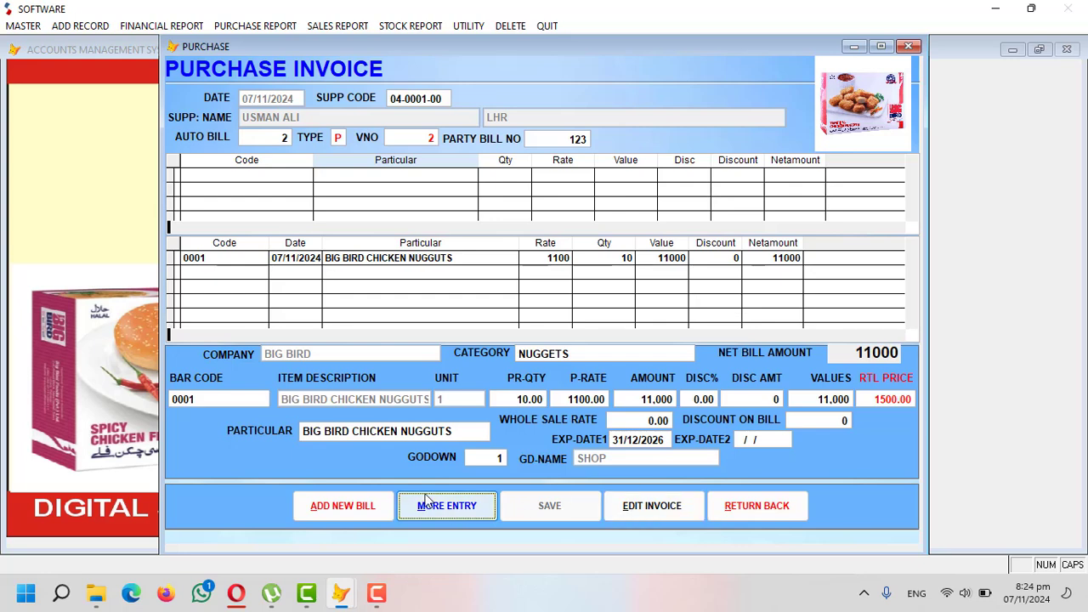
left_click(729, 507)
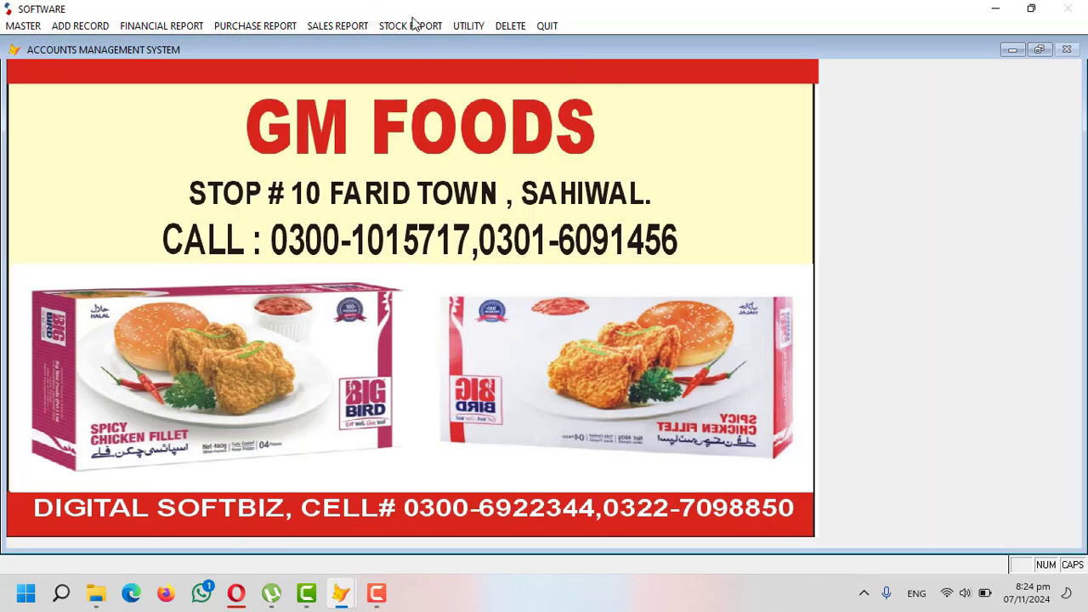
- Preview today's Purchase Summary Like Supplier report, totalling 40 nuggets worth 44,000, then close it
left_click(293, 25)
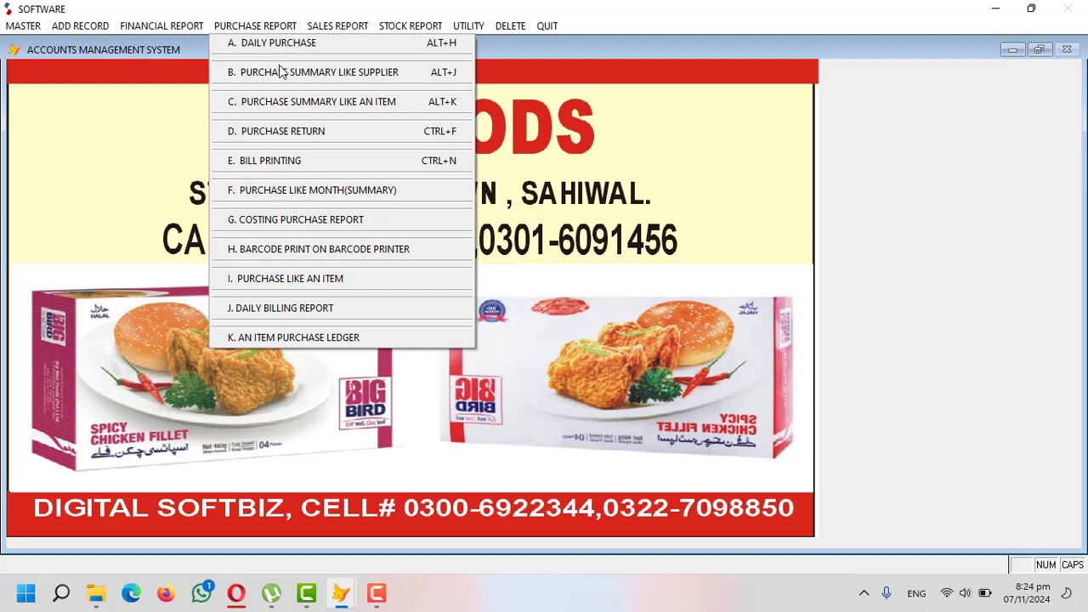
left_click(279, 72)
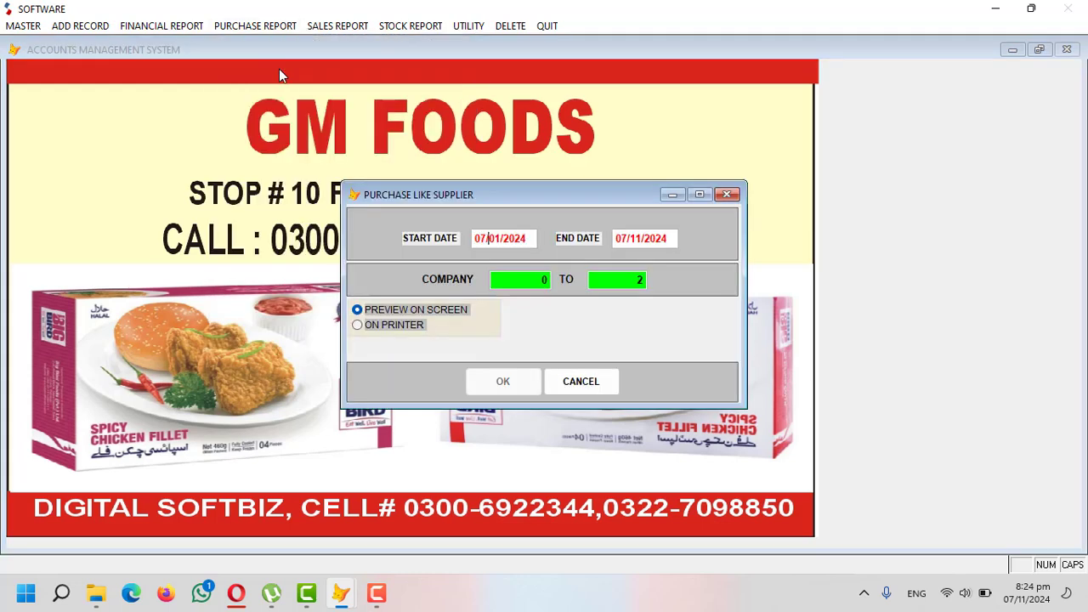
type("112")
key("Return")
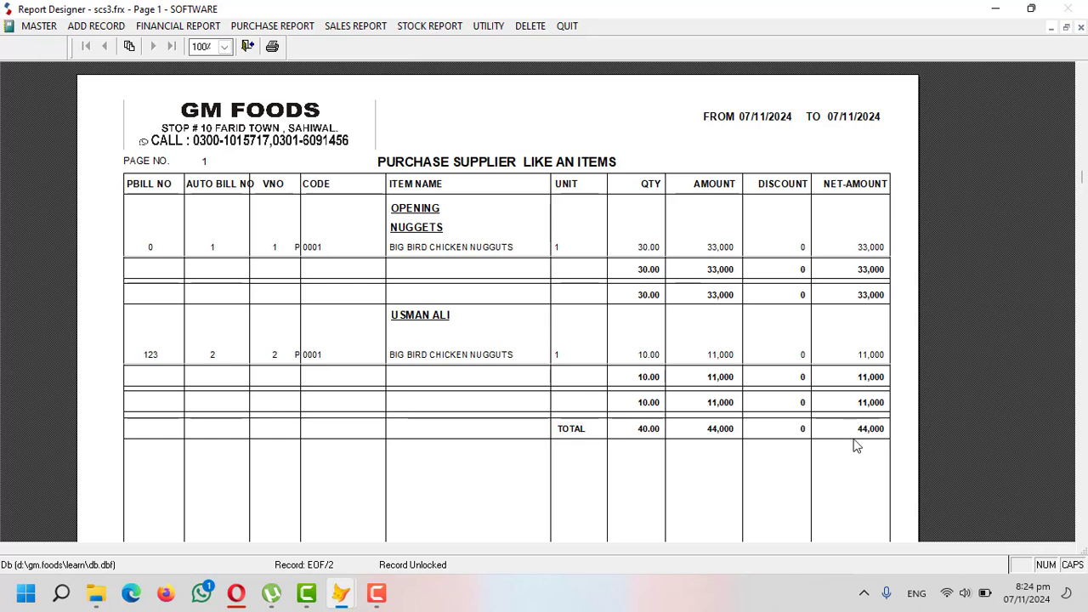
key("Escape")
key("Escape")
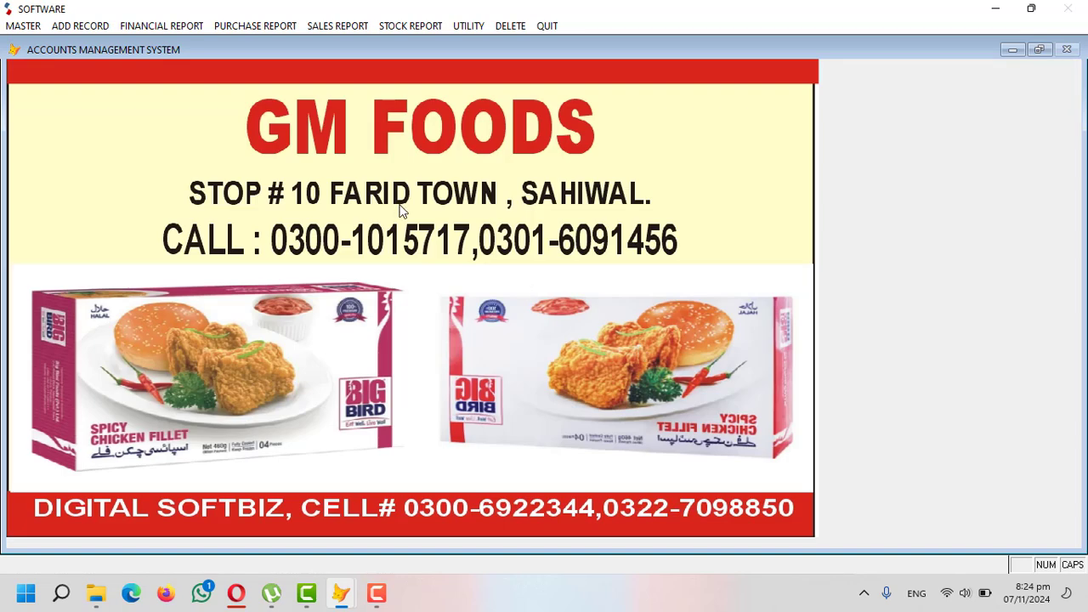
left_click(273, 28)
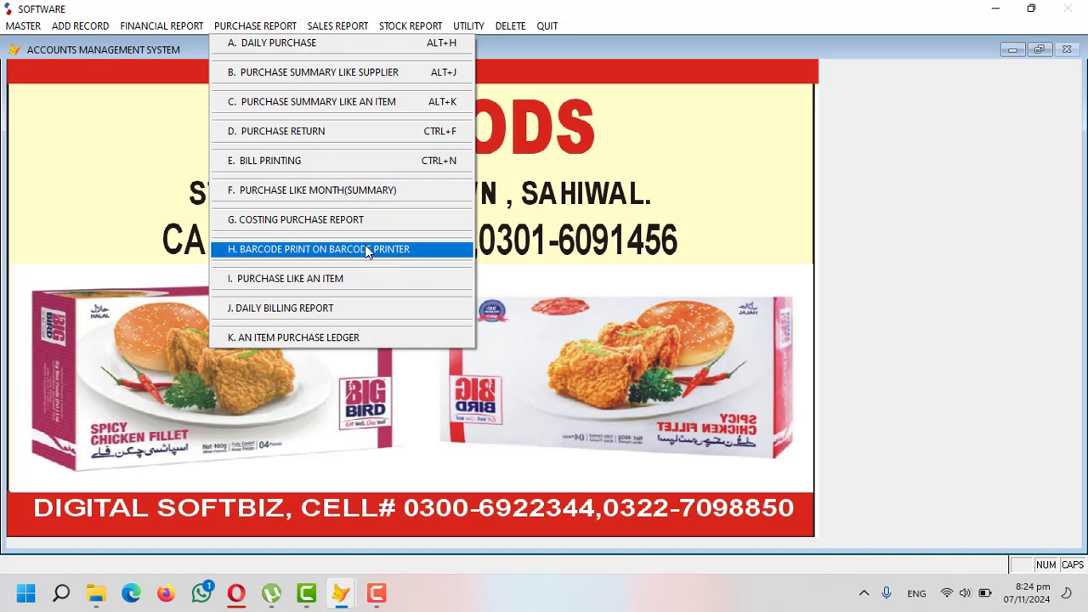
- Fill Barcode Print with item 0001, 10 stickers, best-before 31/12/2026, output on screen
left_click(348, 249)
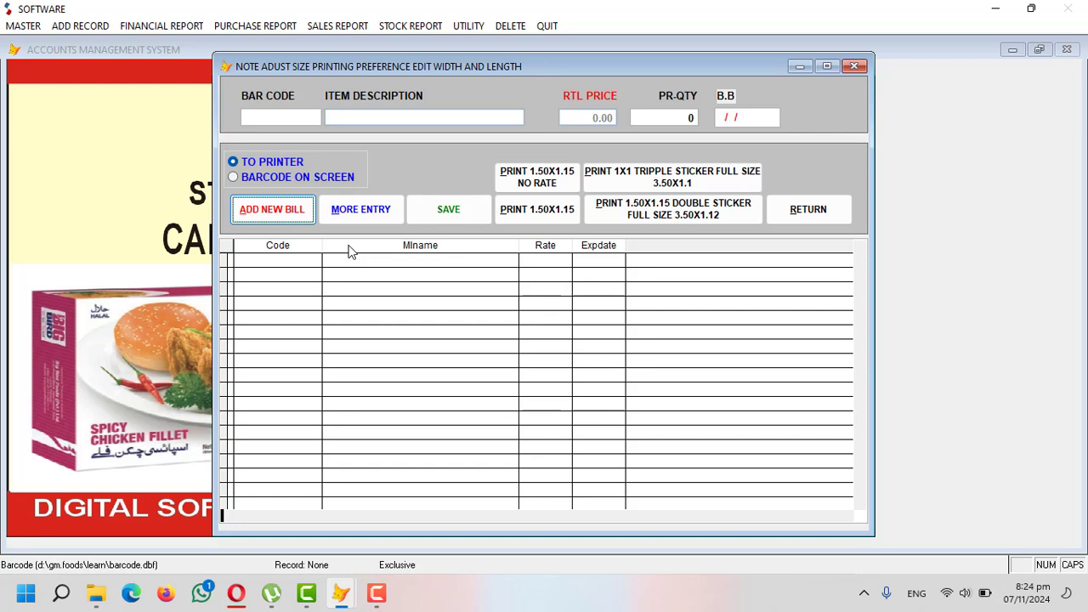
key("Return")
key("Return")
key("Return")
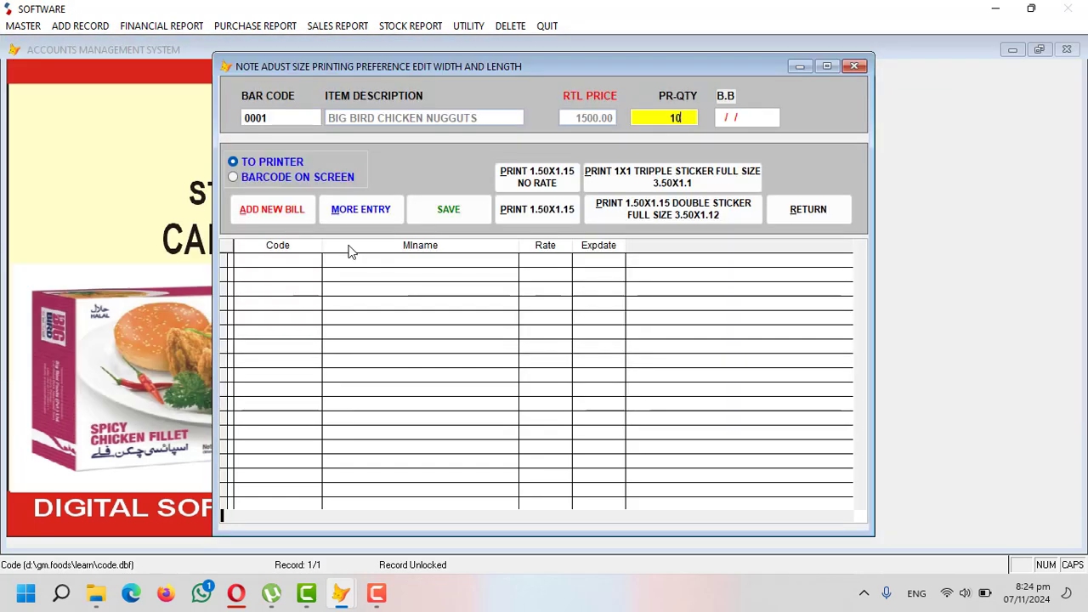
key("Return")
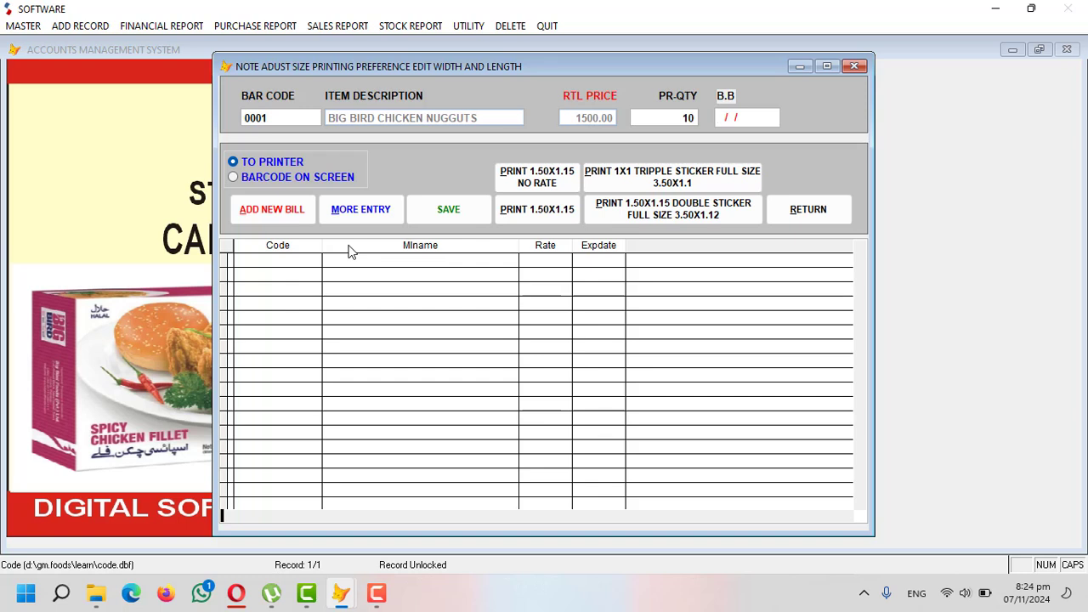
type("311")
key("Return")
key("Return")
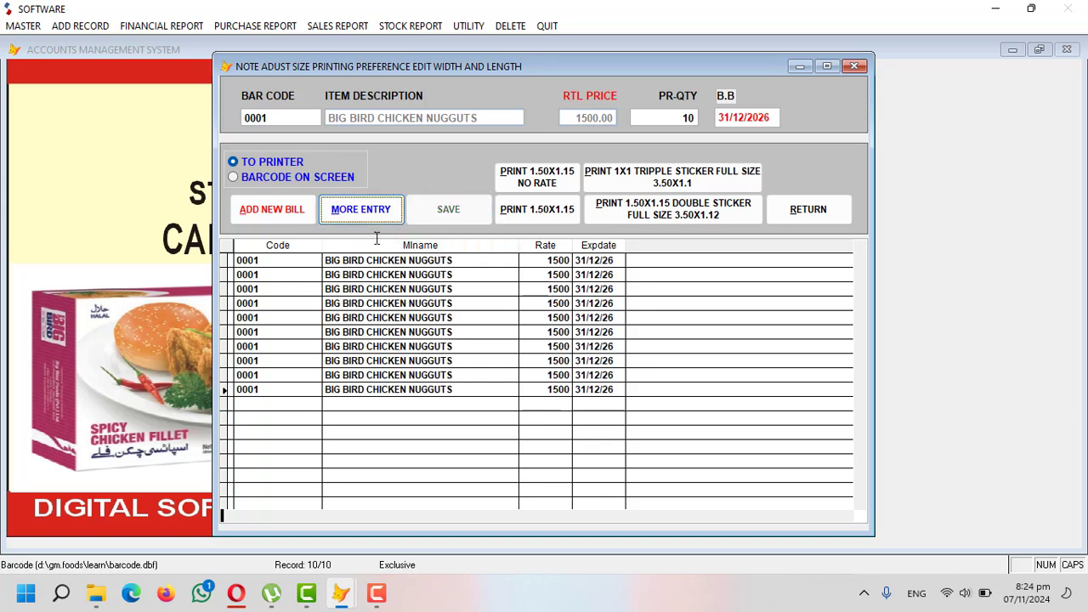
left_click(274, 181)
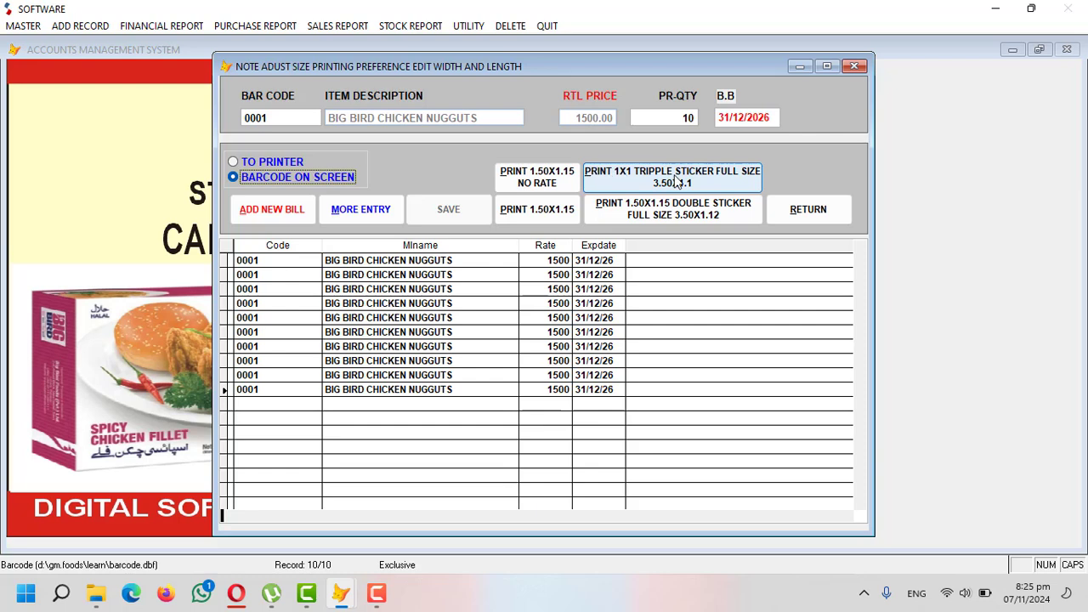
- Preview the 1.50x1.15 barcode stickers enlarged to full screen, then close the preview
left_click(543, 210)
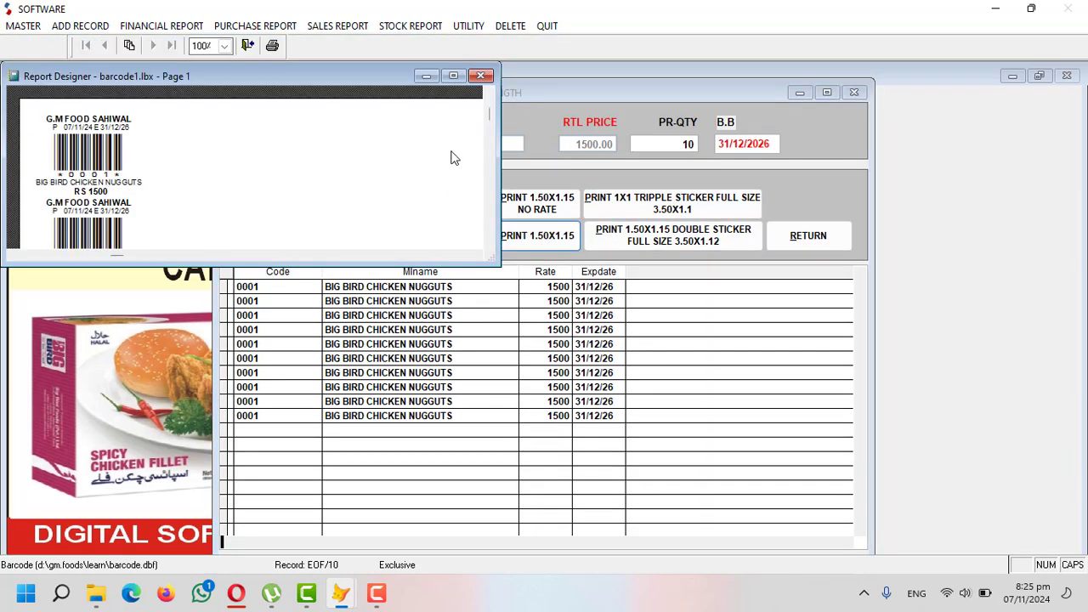
left_click(453, 76)
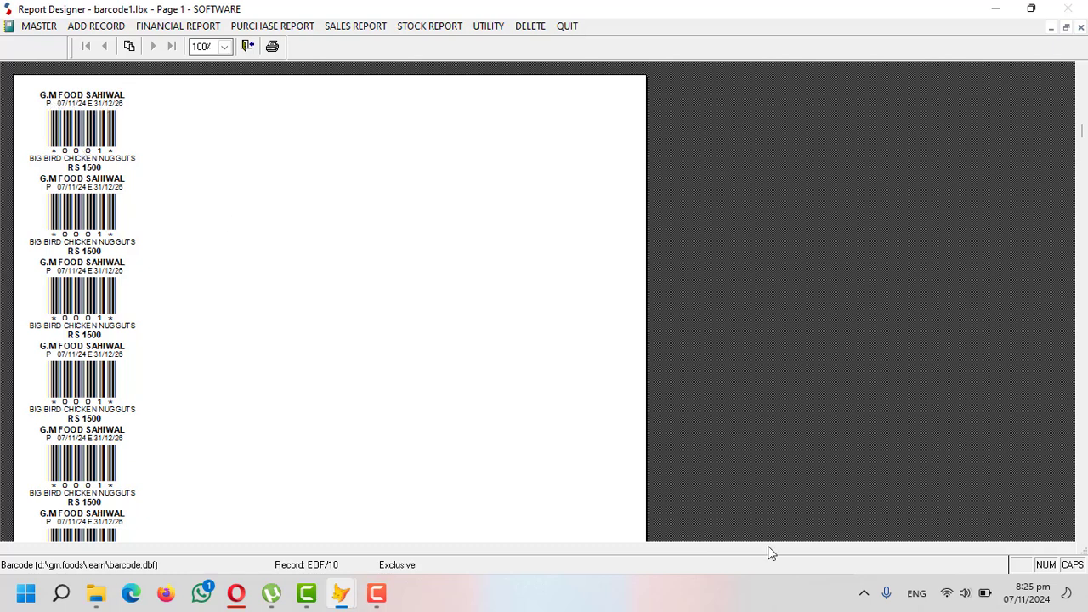
left_click(780, 585)
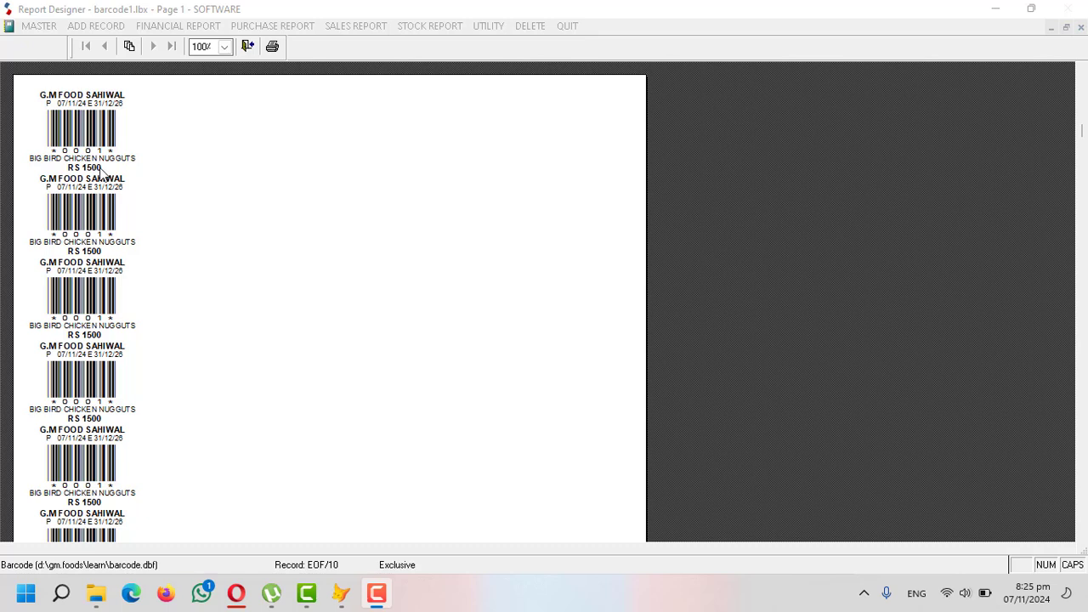
left_click(486, 289)
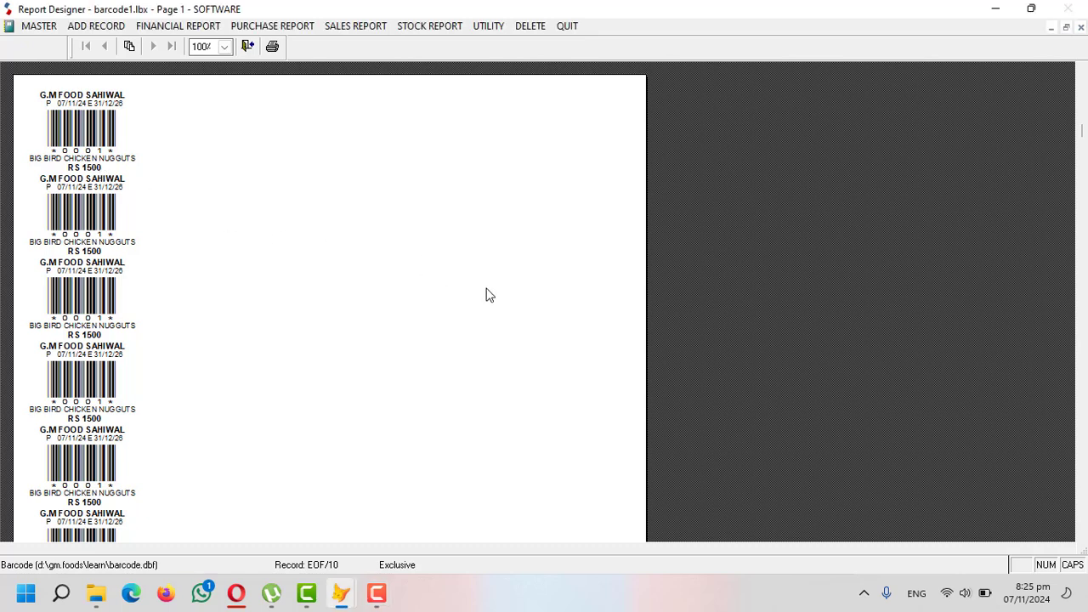
key("Escape")
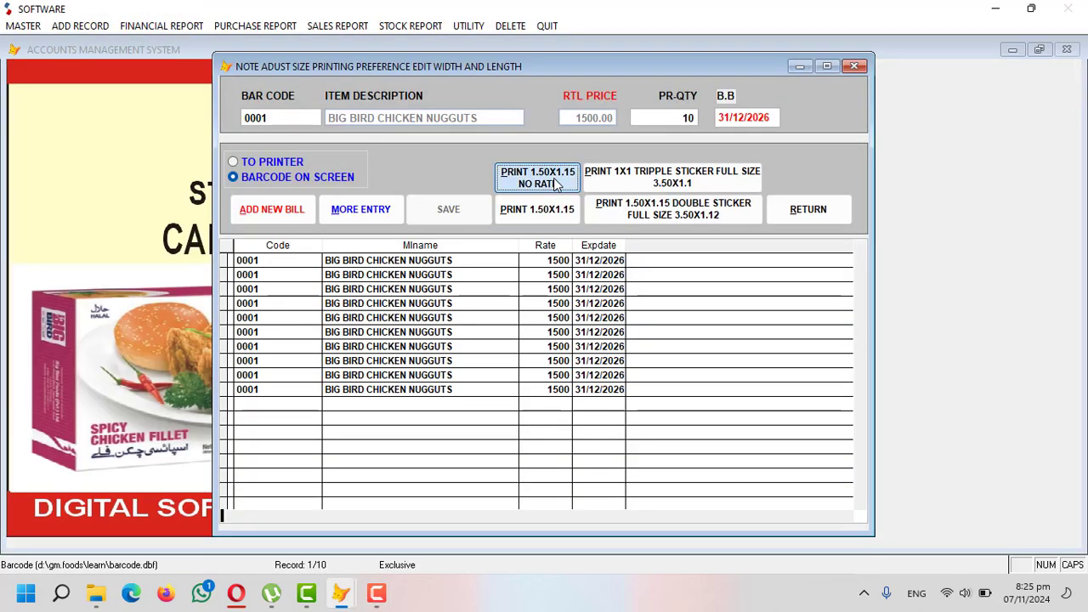
- Preview the no-rate, triple and double sticker layouts in turn, then close the sticker form
left_click(556, 184)
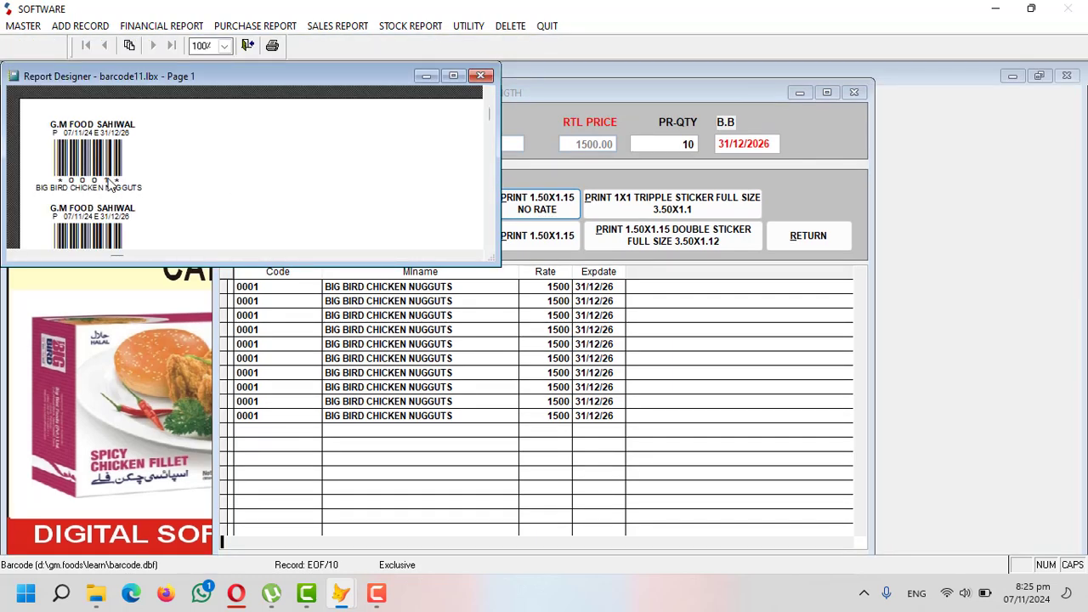
key("Escape")
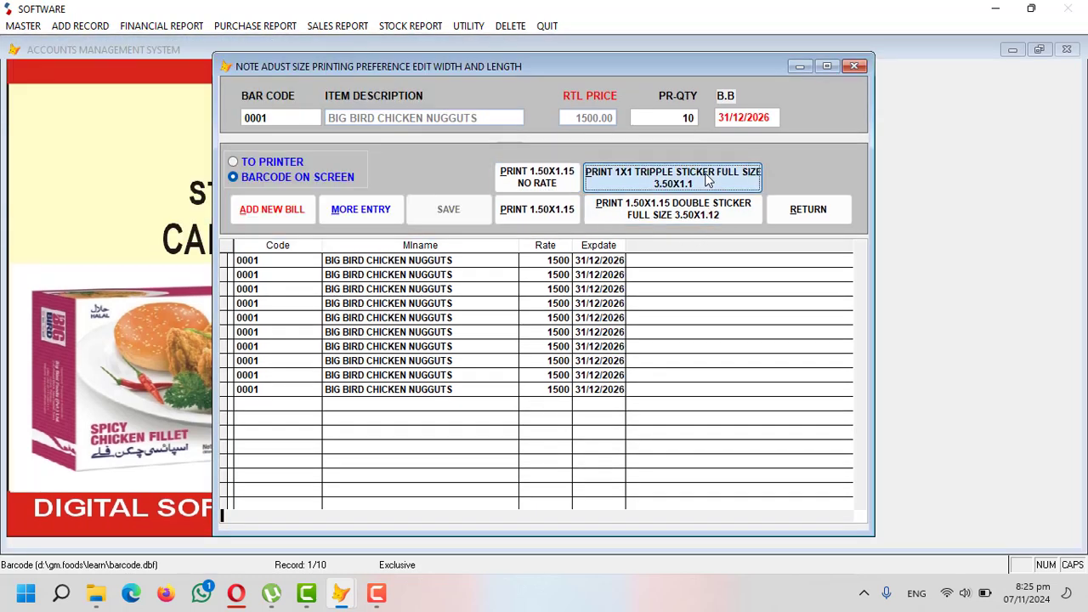
left_click(707, 180)
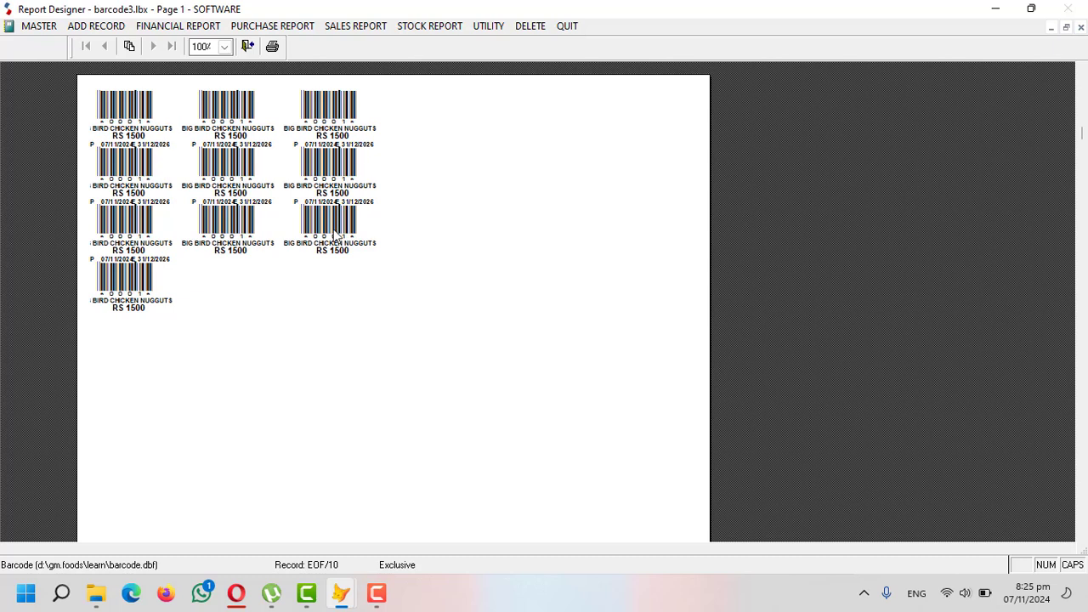
key("Escape")
left_click(704, 215)
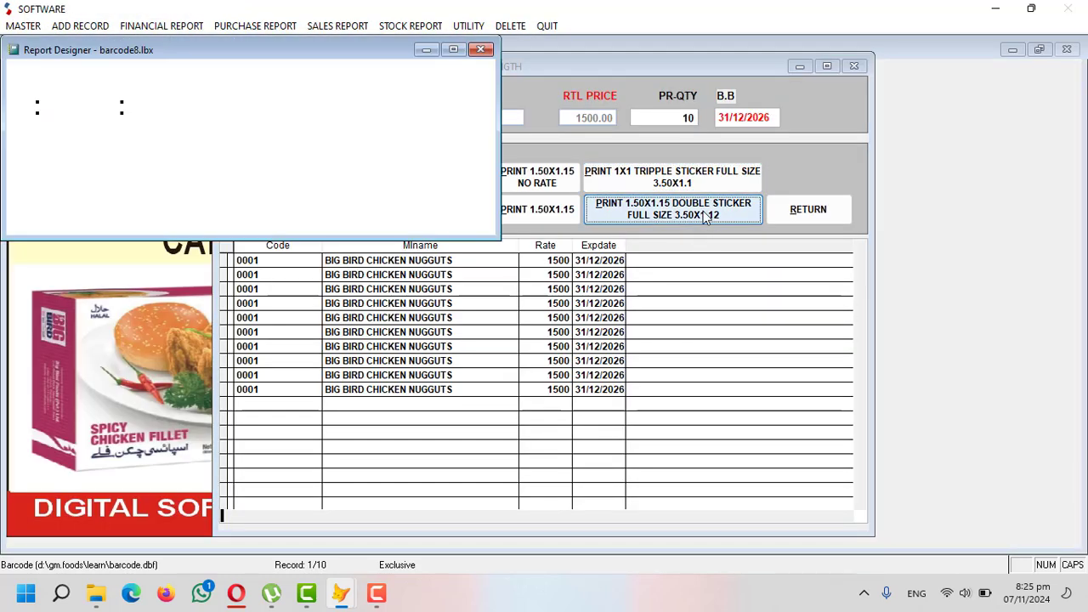
left_click(455, 76)
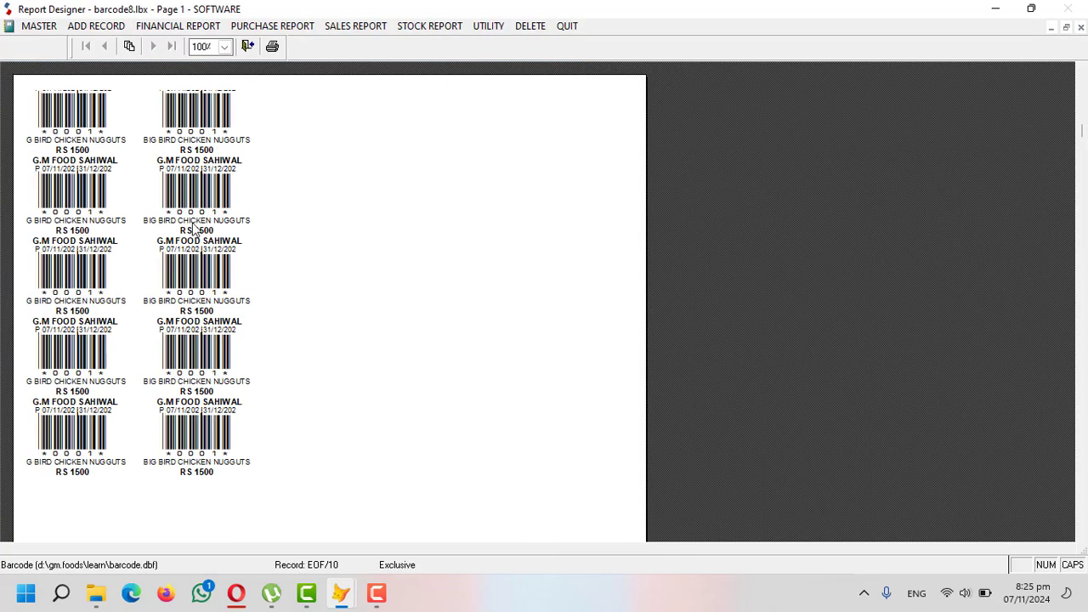
key("Escape")
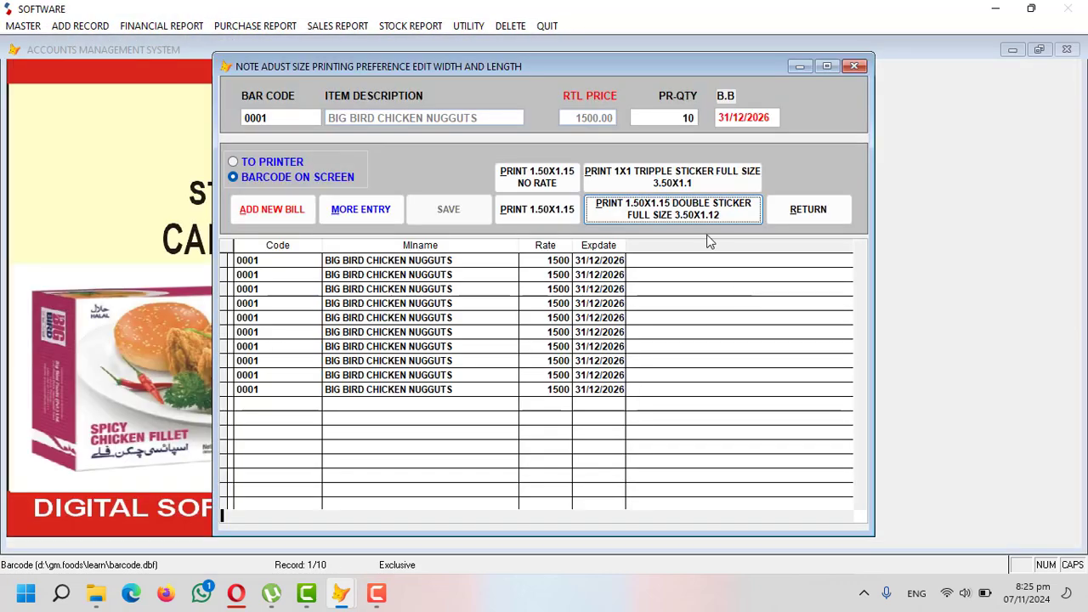
left_click(819, 222)
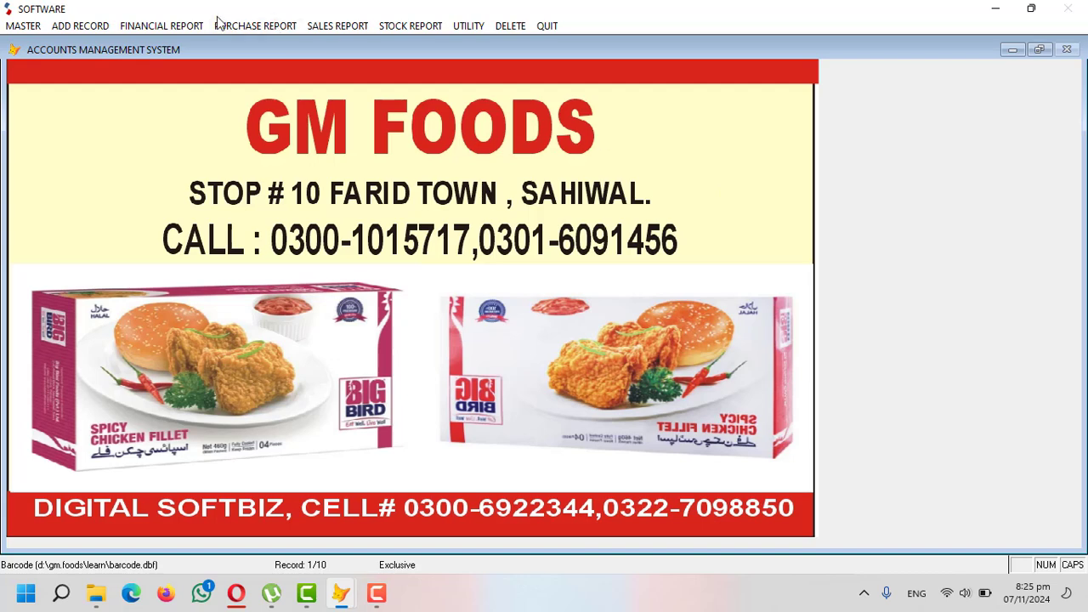
- Open the Purchase Summary Like Supplier report options and cancel without running it
left_click(253, 26)
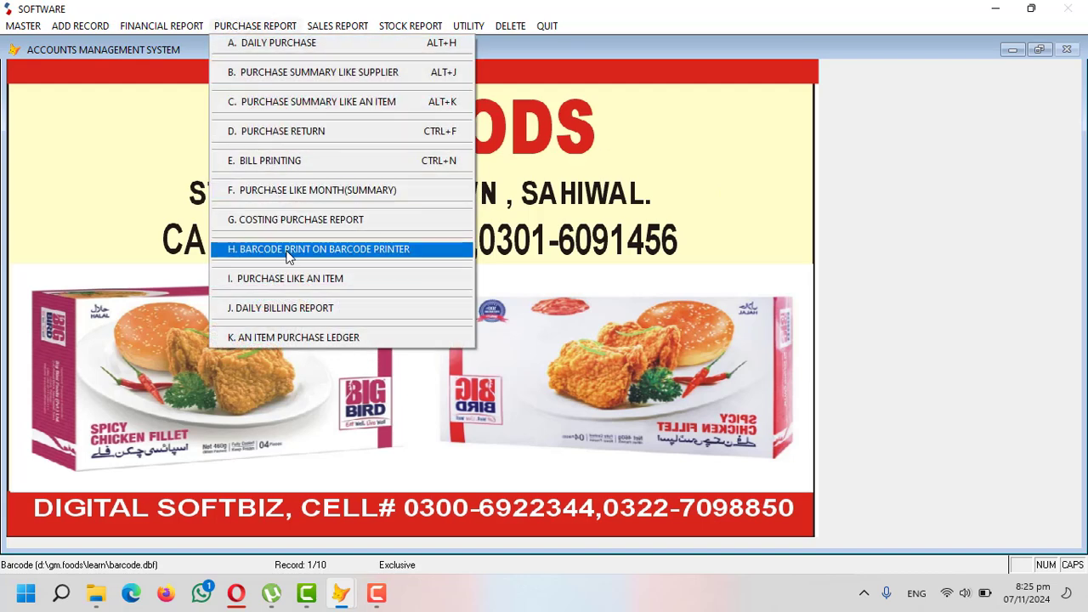
left_click(591, 126)
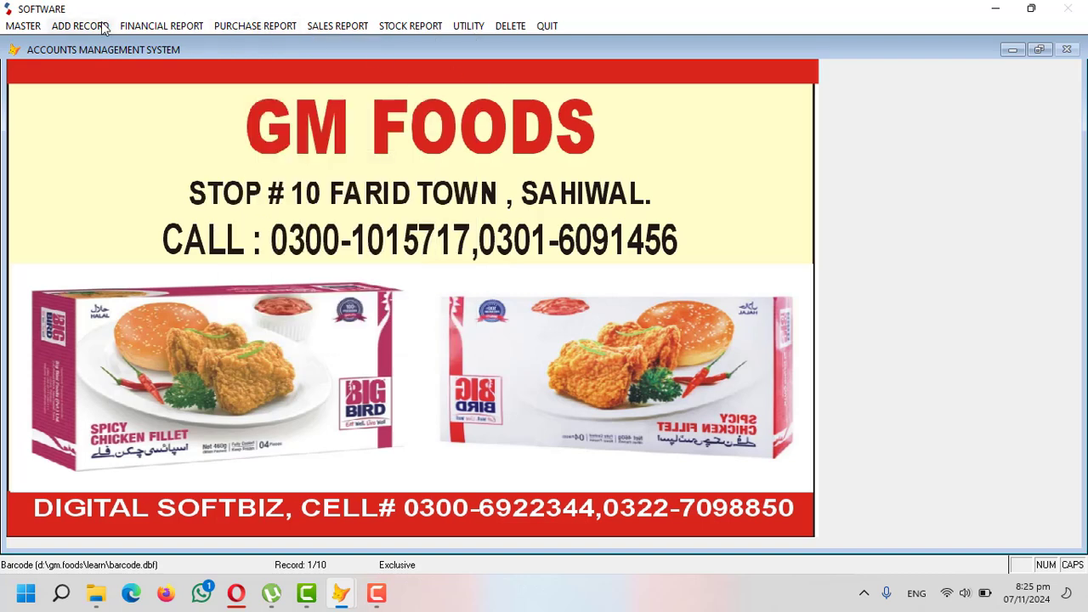
left_click(152, 26)
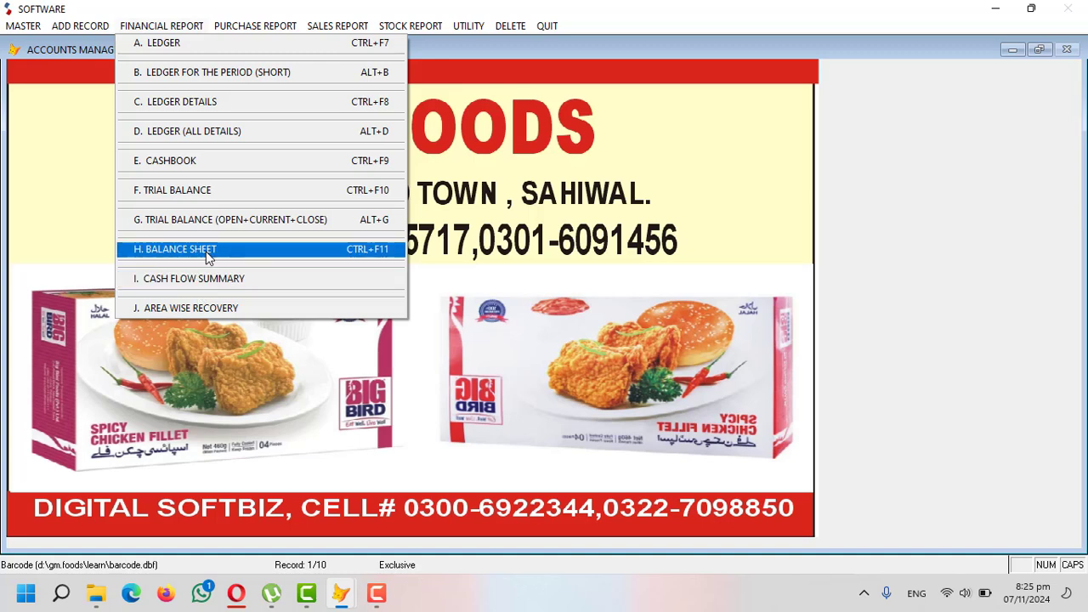
mouse_move(255, 25)
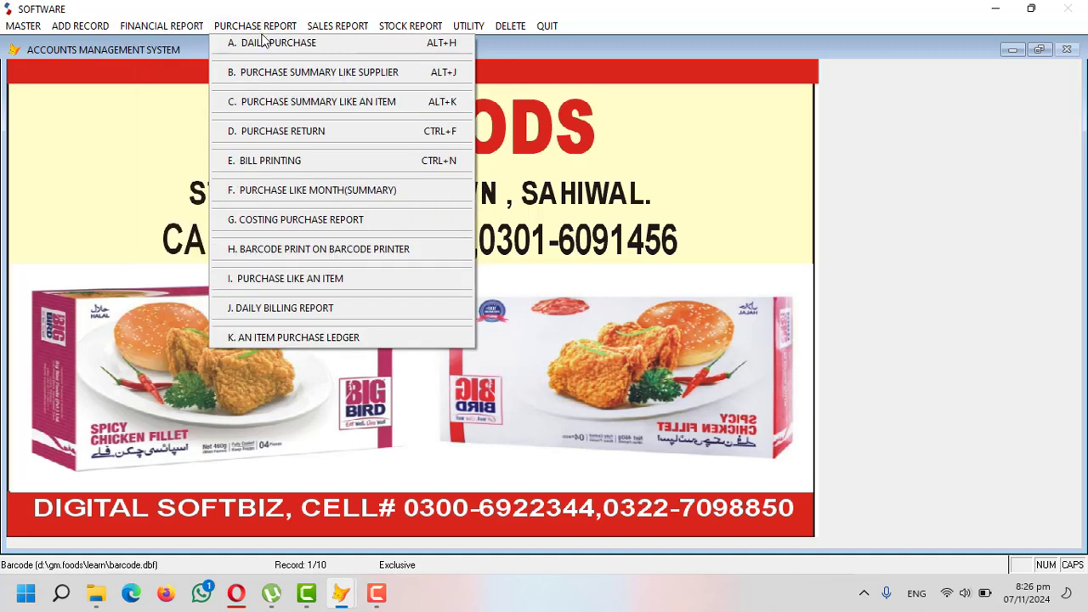
left_click(290, 73)
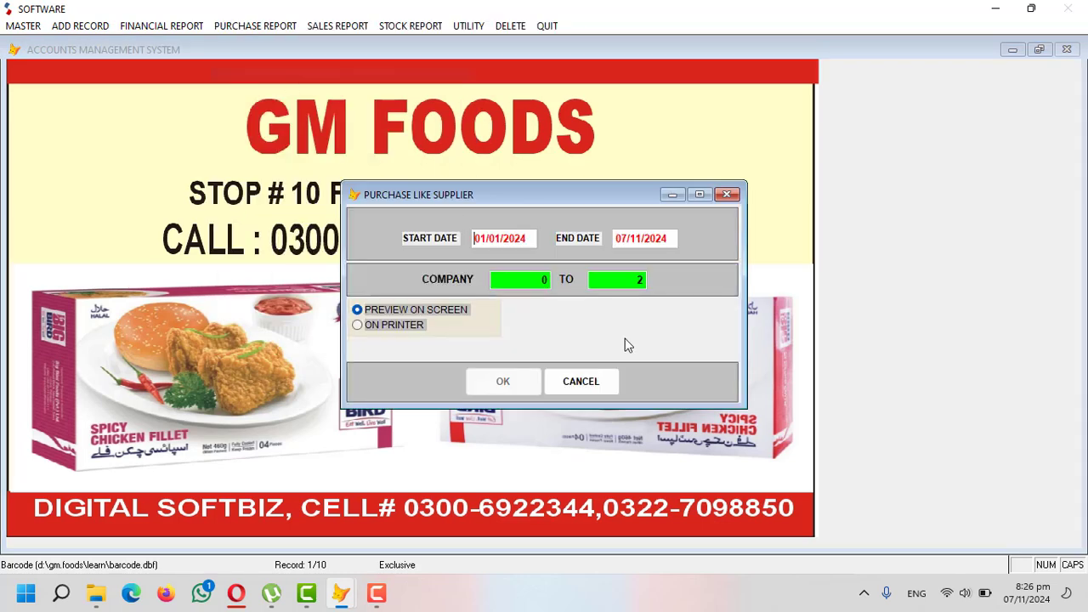
left_click(605, 385)
- Open and cancel the Sales Summary Like An Items and Daily Sales Report options
left_click(256, 26)
mouse_move(323, 28)
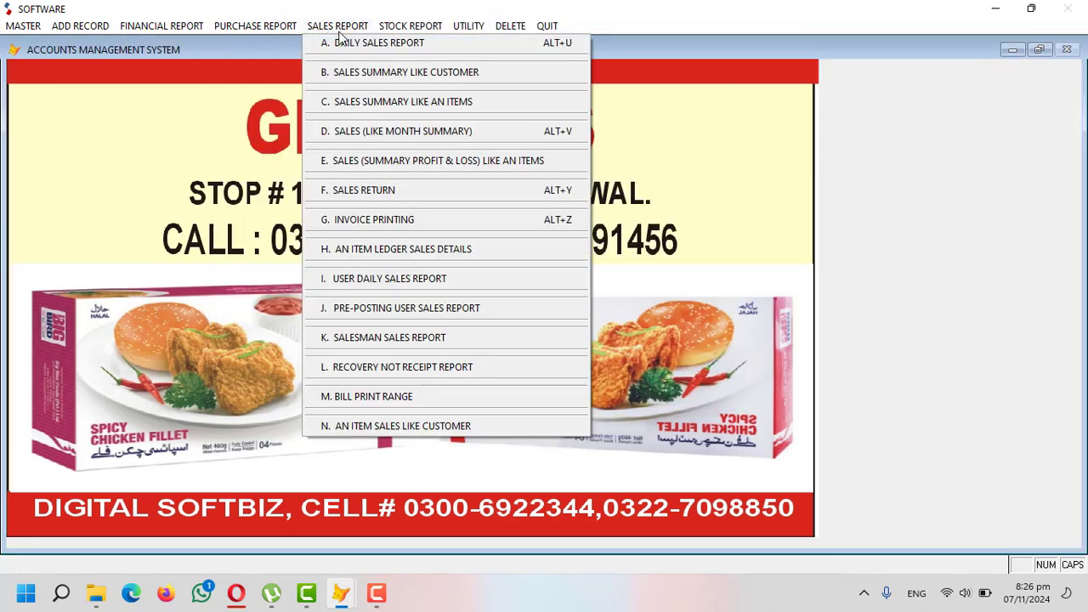
left_click(353, 101)
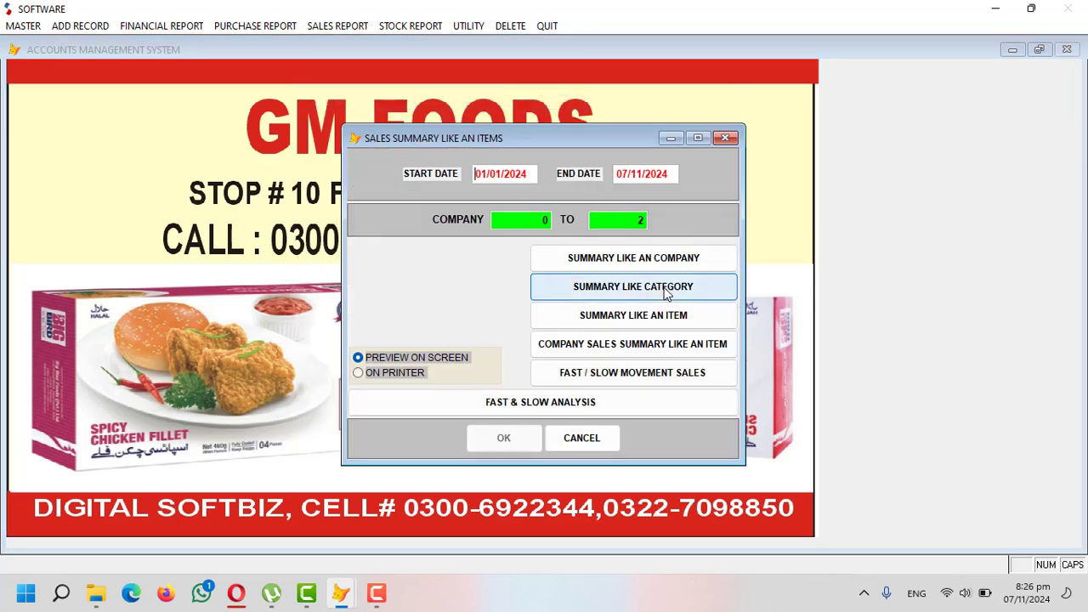
left_click(578, 439)
left_click(338, 25)
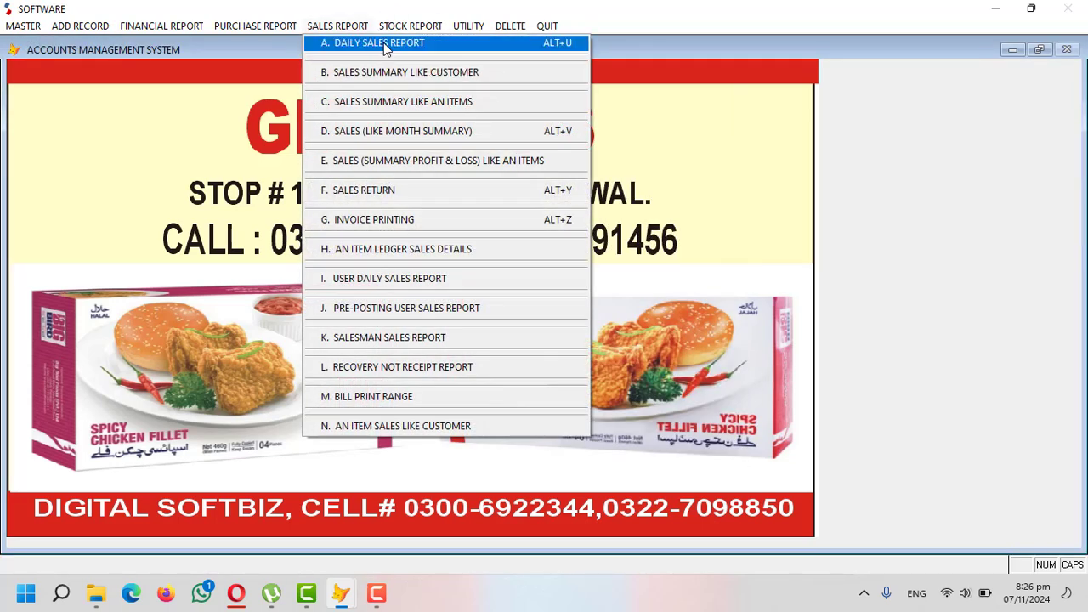
left_click(382, 44)
left_click(578, 460)
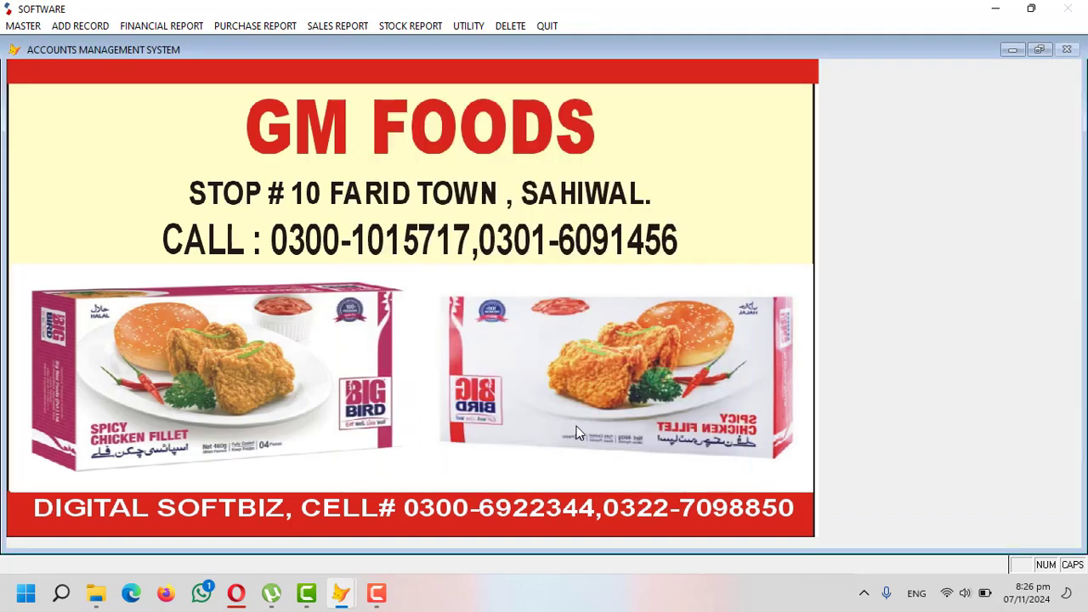
left_click(357, 28)
mouse_move(406, 27)
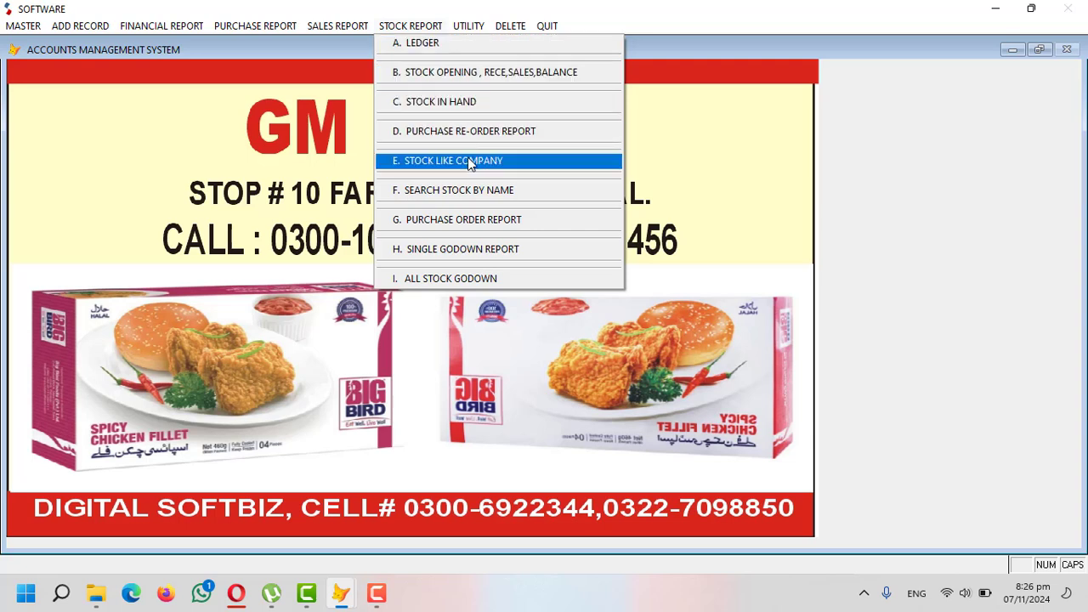
- Preview the Stock In Hand report by category stock values, then close it
left_click(460, 106)
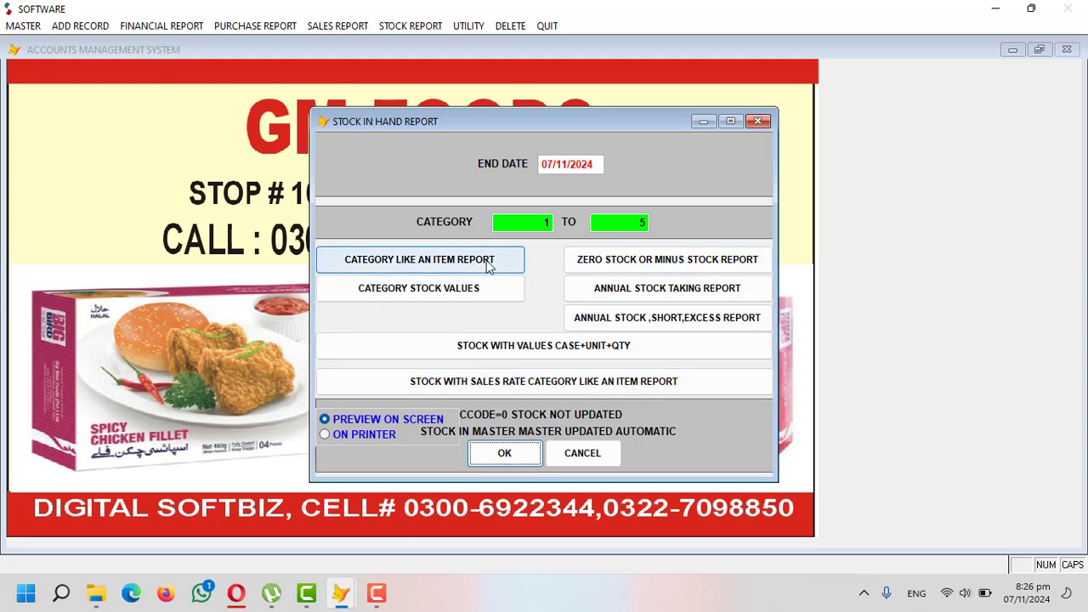
left_click(476, 292)
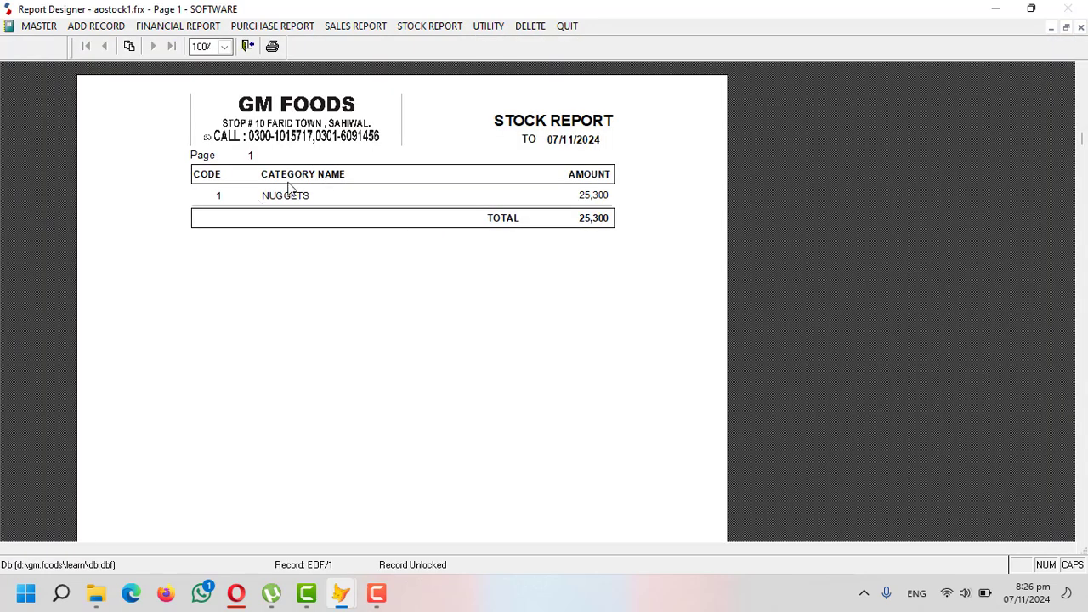
key("Escape")
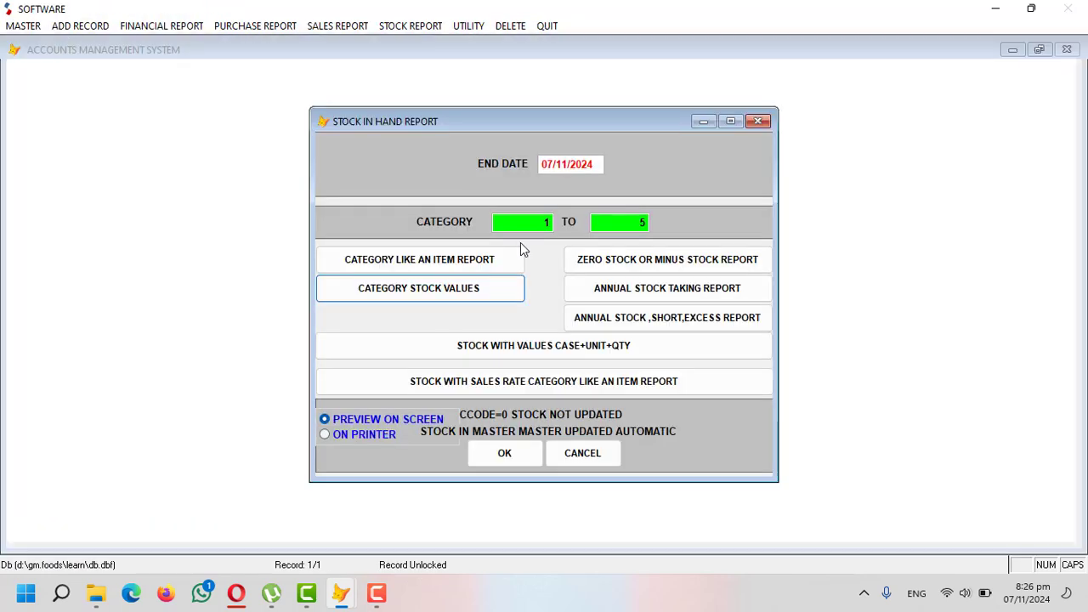
key("Escape")
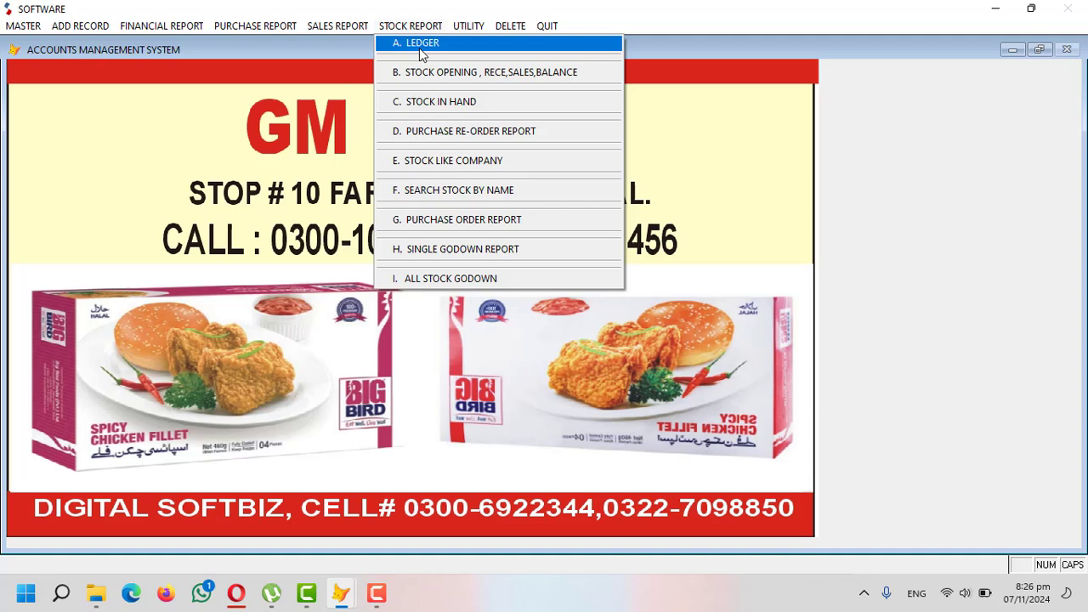
- Preview Stock In Hand as a category-like-item report showing 23 nuggets worth 25,300, then close it
left_click(441, 102)
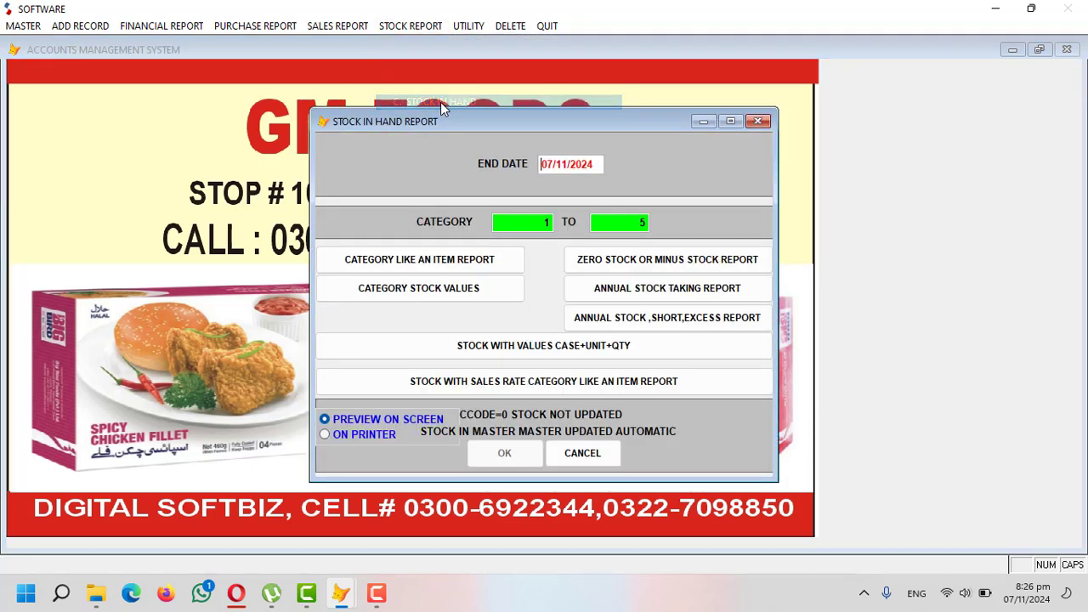
left_click(459, 263)
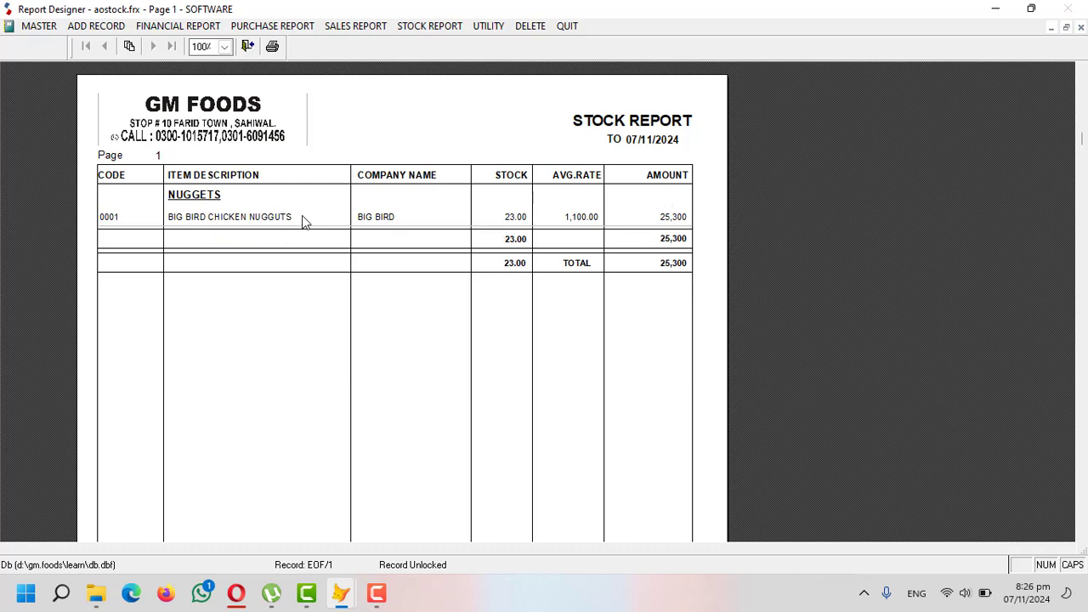
key("Escape")
key("Escape")
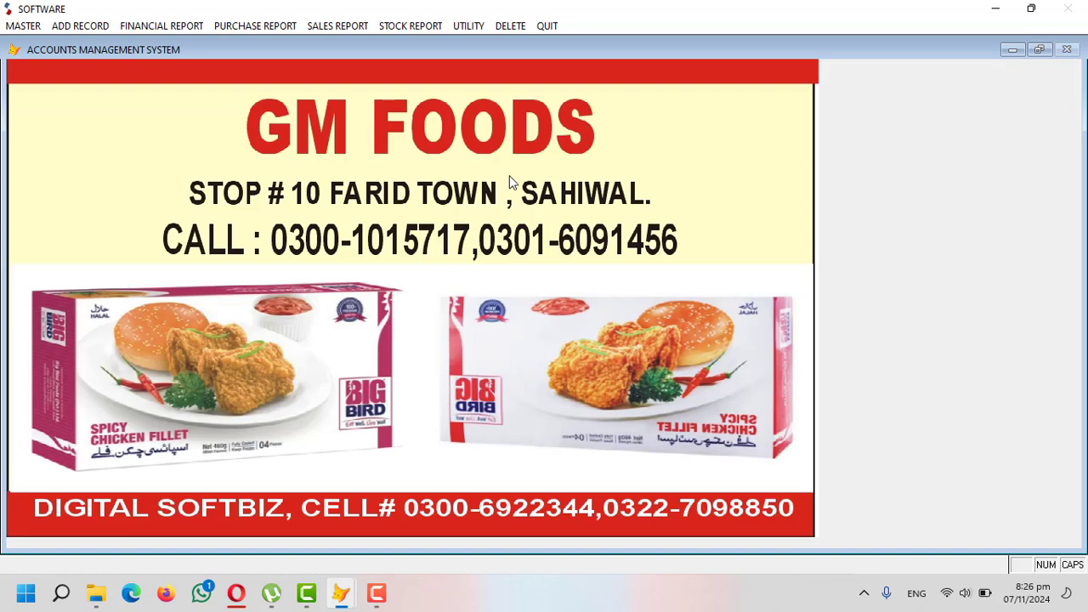